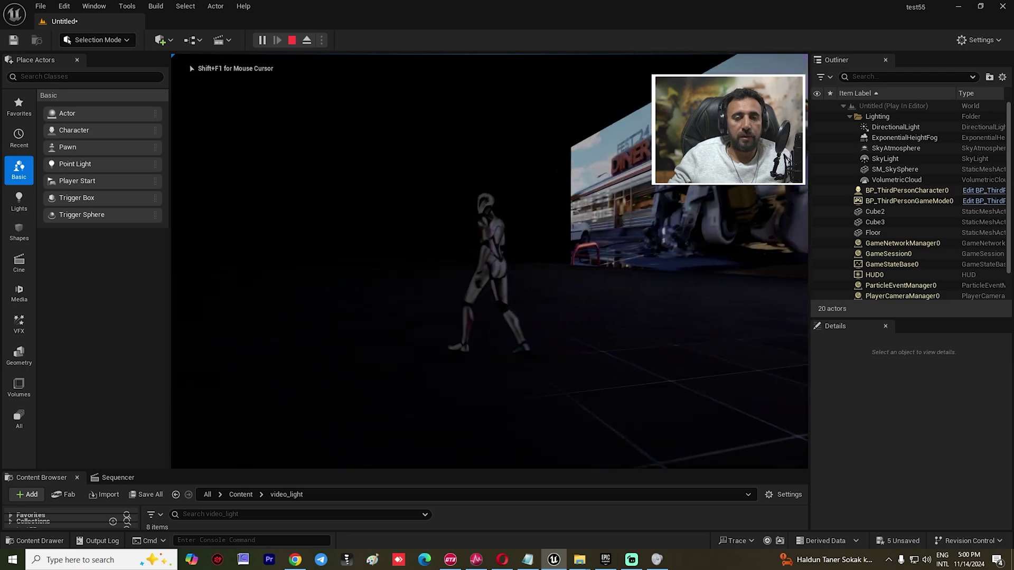
Step: Run the character around the playing level to examine how the video screens light the floor
{"action": "key", "text": "a"}
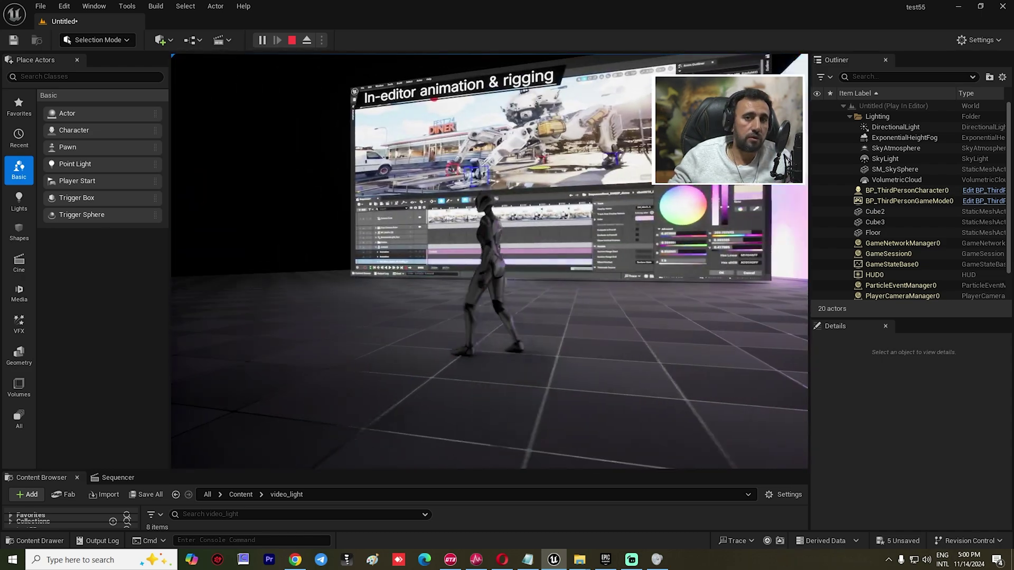
{"action": "key", "text": "d"}
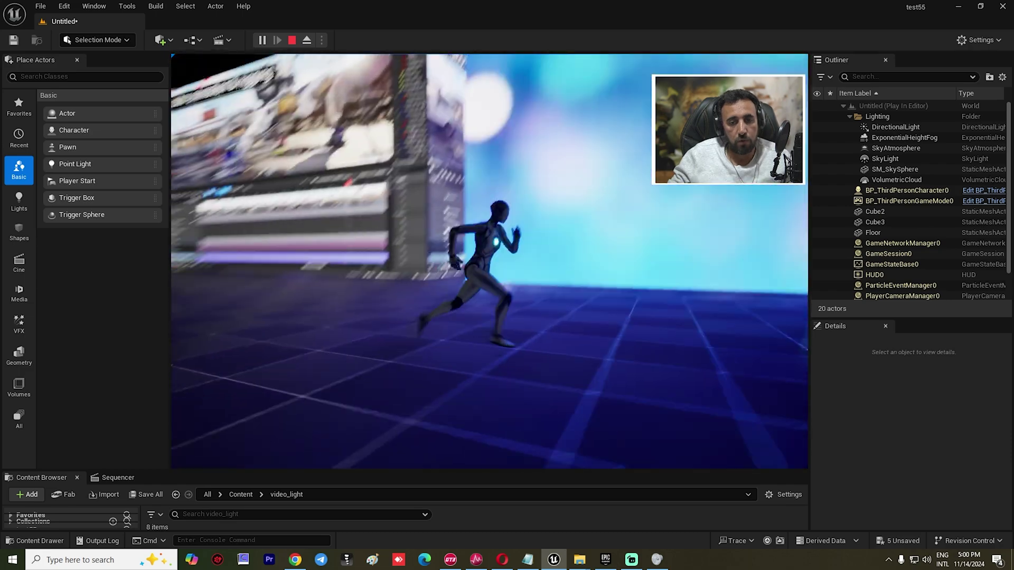
{"action": "key", "text": "s"}
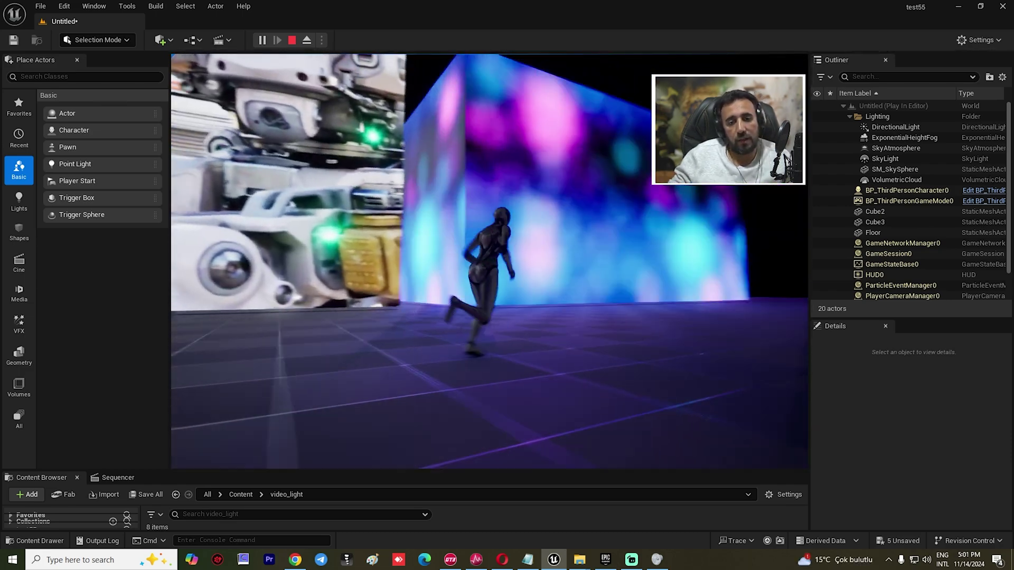
{"action": "key", "text": "s"}
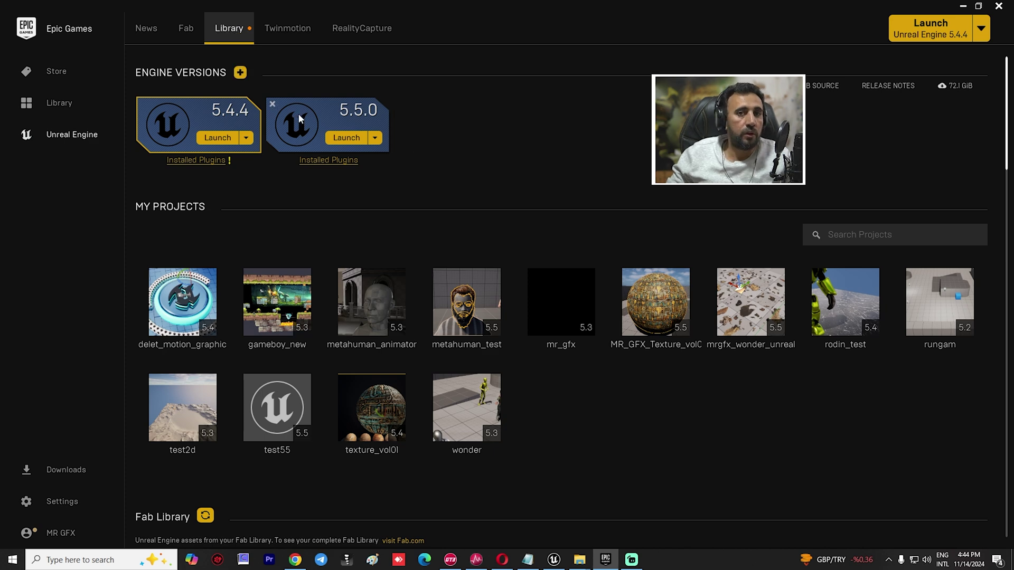
Step: Add an engine version slot in the launcher library and review the installable engine versions
{"action": "left_click", "coordinate": [240, 73]}
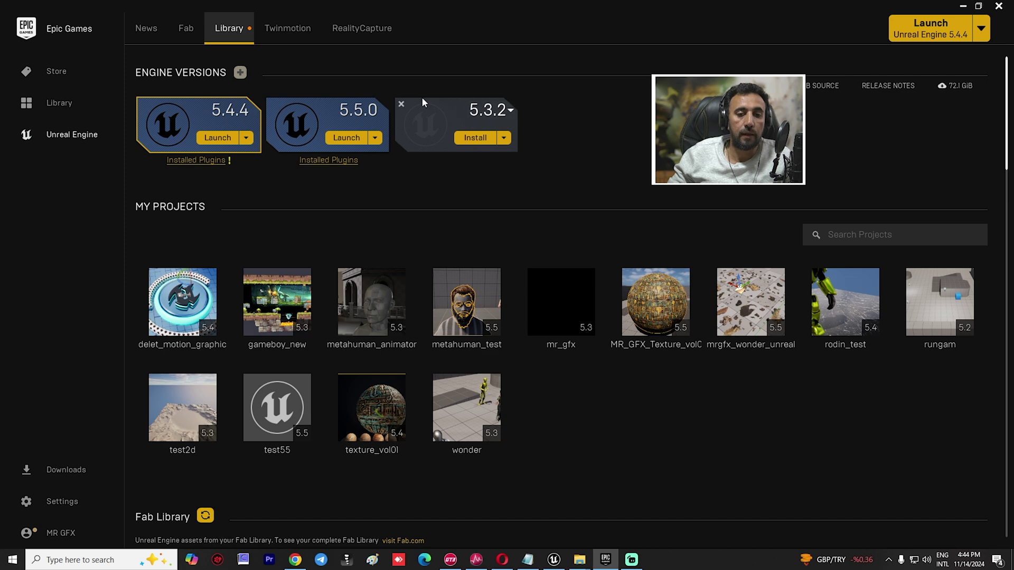
{"action": "left_click", "coordinate": [504, 117]}
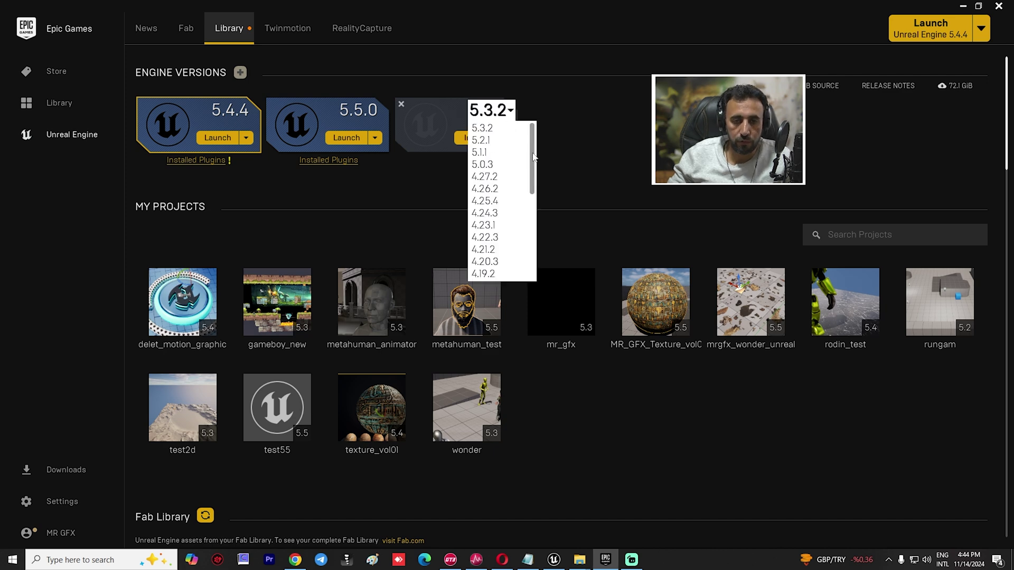
{"action": "left_click", "coordinate": [591, 139]}
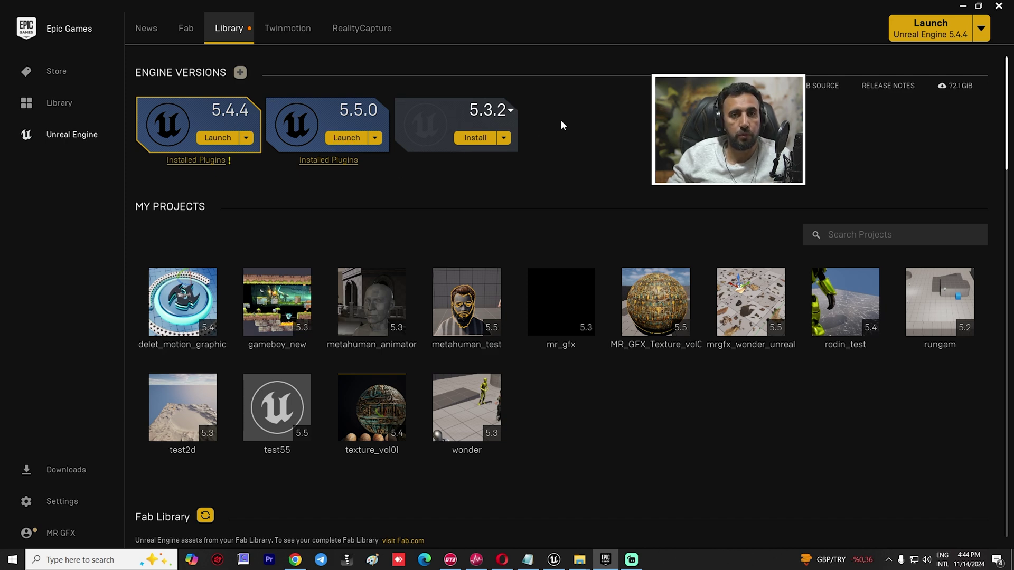
Step: Switch to the Unreal Editor and create a new level from the Basic template
{"action": "left_click", "coordinate": [560, 559]}
{"action": "right_click_drag", "start_coordinate": [400, 183], "coordinate": [454, 206]}
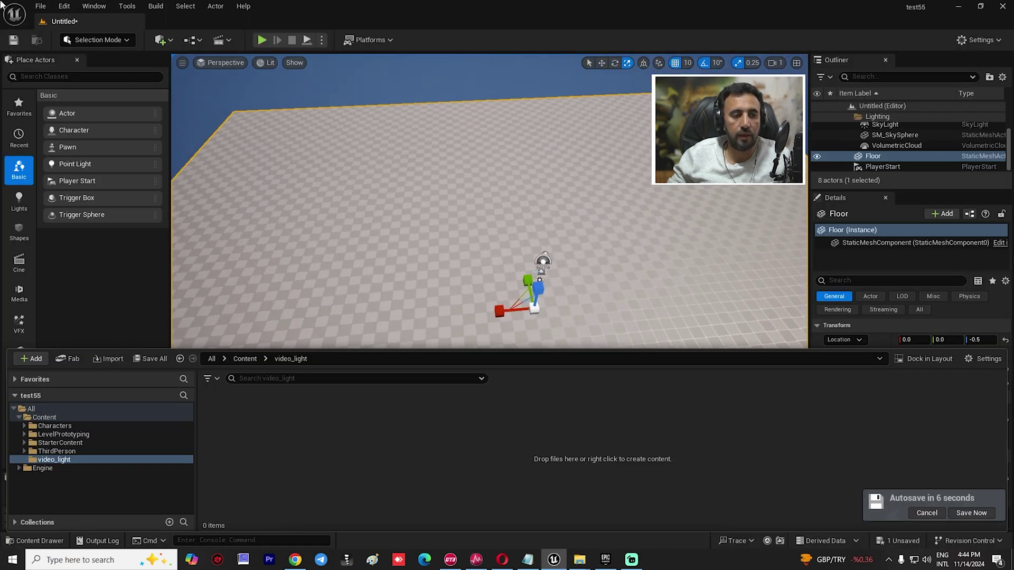
{"action": "left_click", "coordinate": [42, 6]}
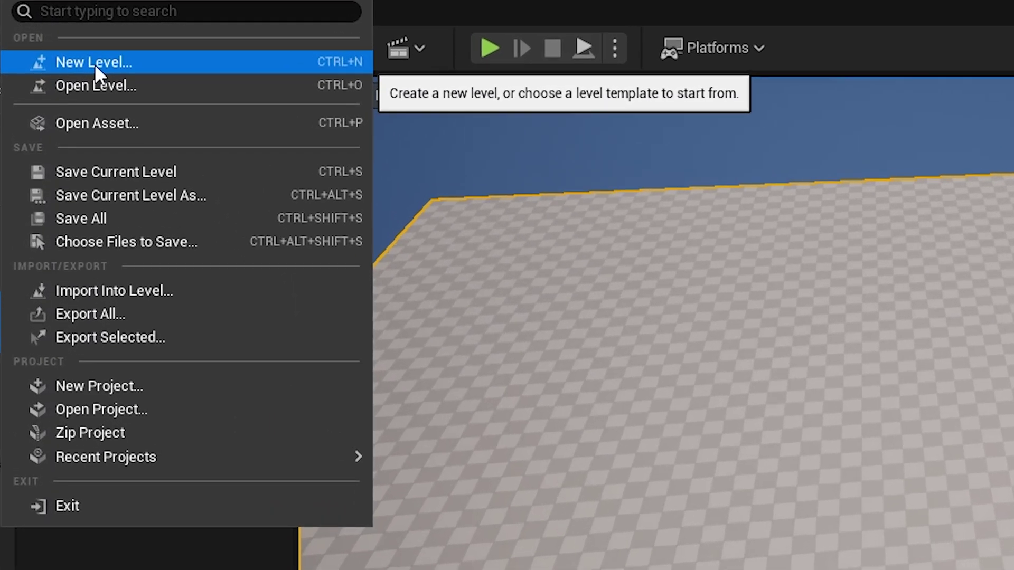
{"action": "left_click", "coordinate": [94, 64]}
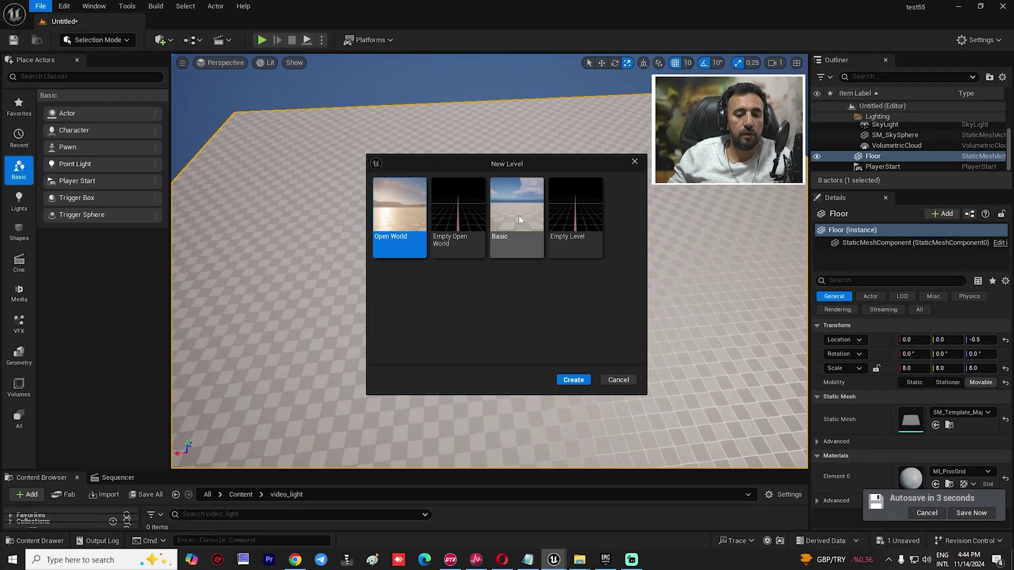
{"action": "double_click", "coordinate": [519, 214]}
{"action": "left_click", "coordinate": [597, 399]}
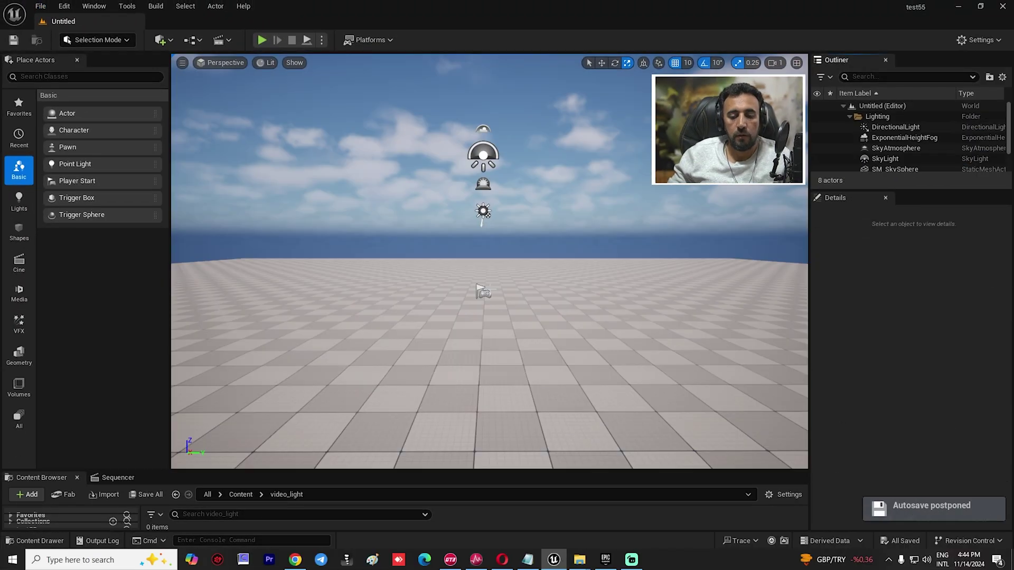
Step: Find the MegaLights option in the project settings by searching for megalight, and make sure it is enabled
{"action": "right_click_drag", "start_coordinate": [489, 261], "coordinate": [581, 156]}
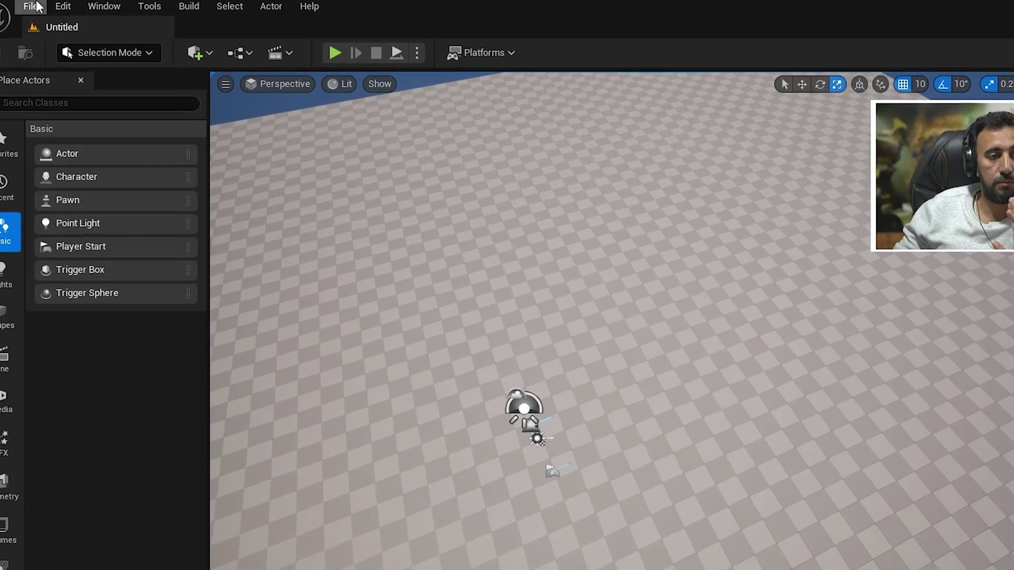
{"action": "left_click", "coordinate": [66, 7]}
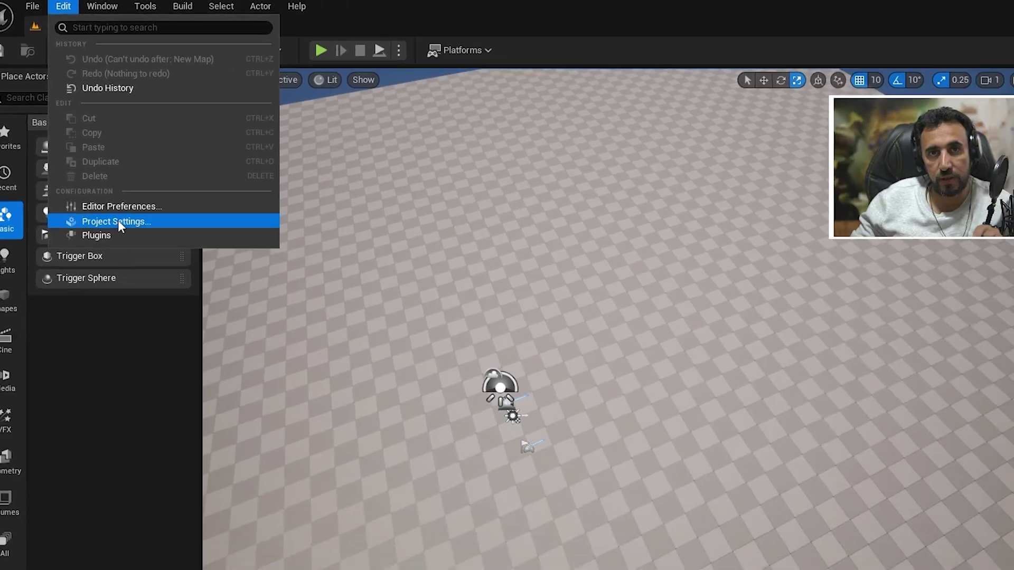
{"action": "left_click", "coordinate": [141, 325]}
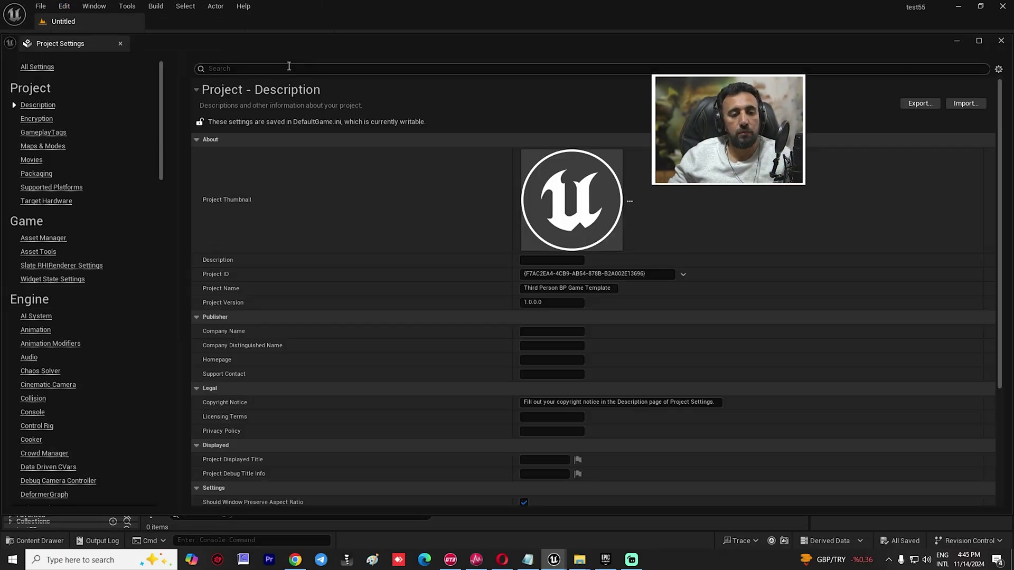
{"action": "type", "text": "mega"}
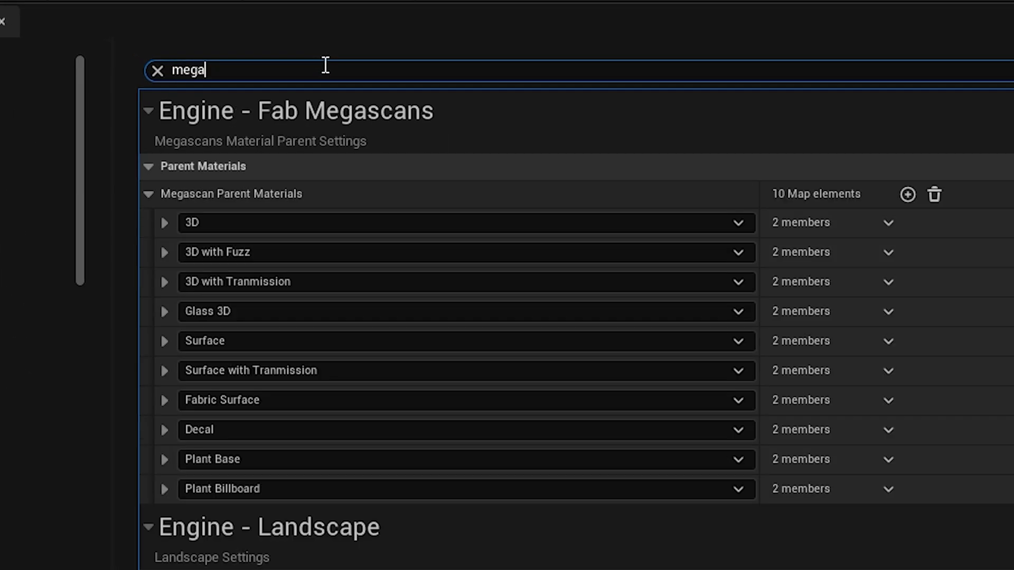
{"action": "type", "text": "light"}
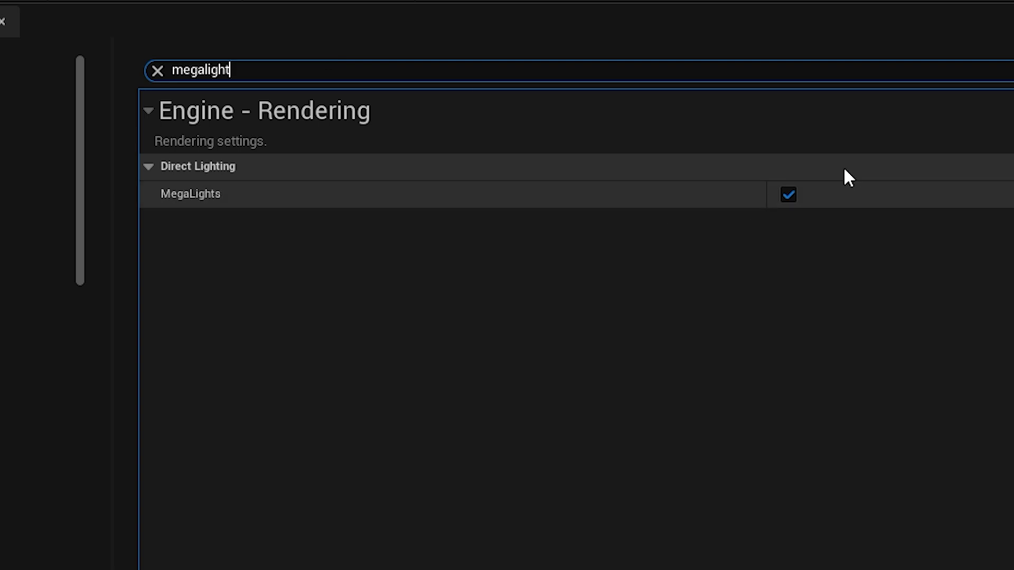
{"action": "left_click", "coordinate": [789, 195]}
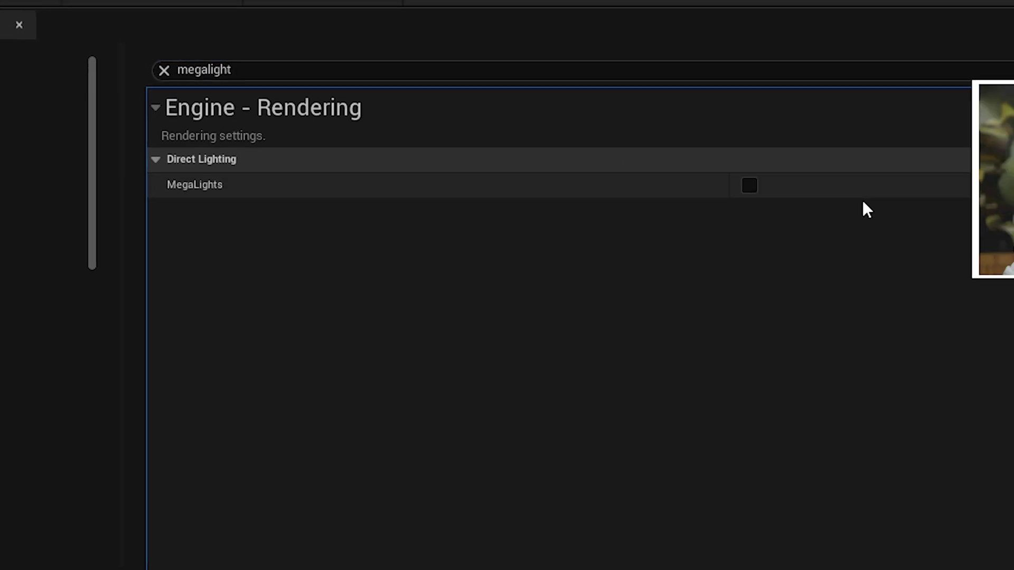
{"action": "left_click", "coordinate": [789, 195]}
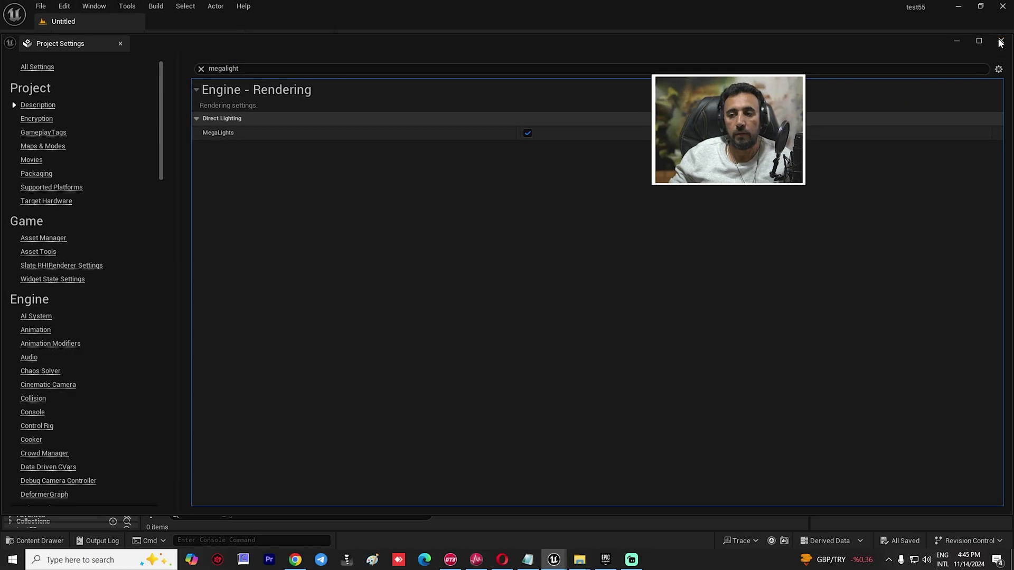
{"action": "left_click", "coordinate": [1000, 43]}
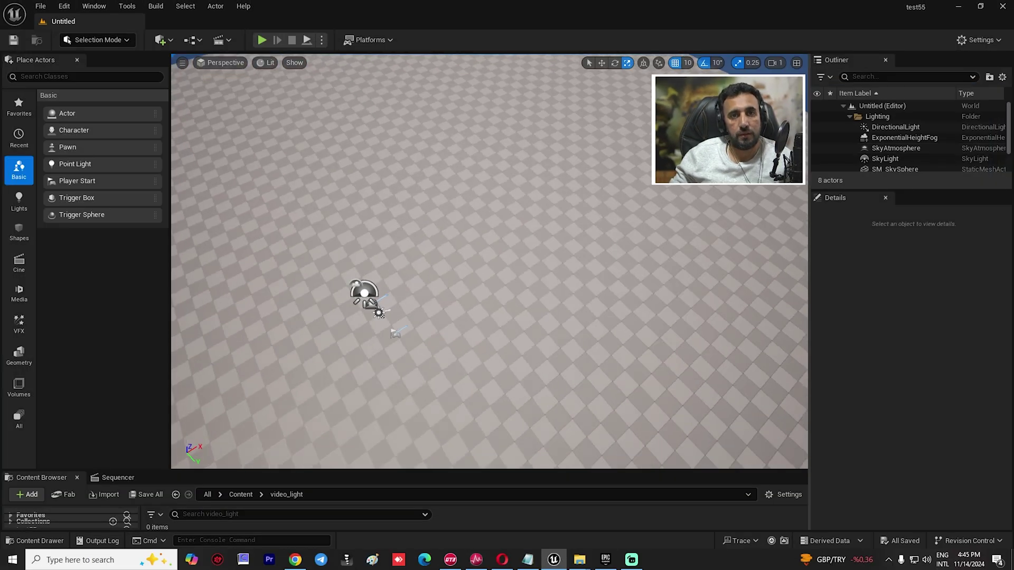
Step: Import the bokeh and unreal videos from Downloads into the video_light folder
{"action": "right_click_drag", "start_coordinate": [489, 261], "coordinate": [227, 180]}
{"action": "right_click_drag", "start_coordinate": [465, 216], "coordinate": [496, 253]}
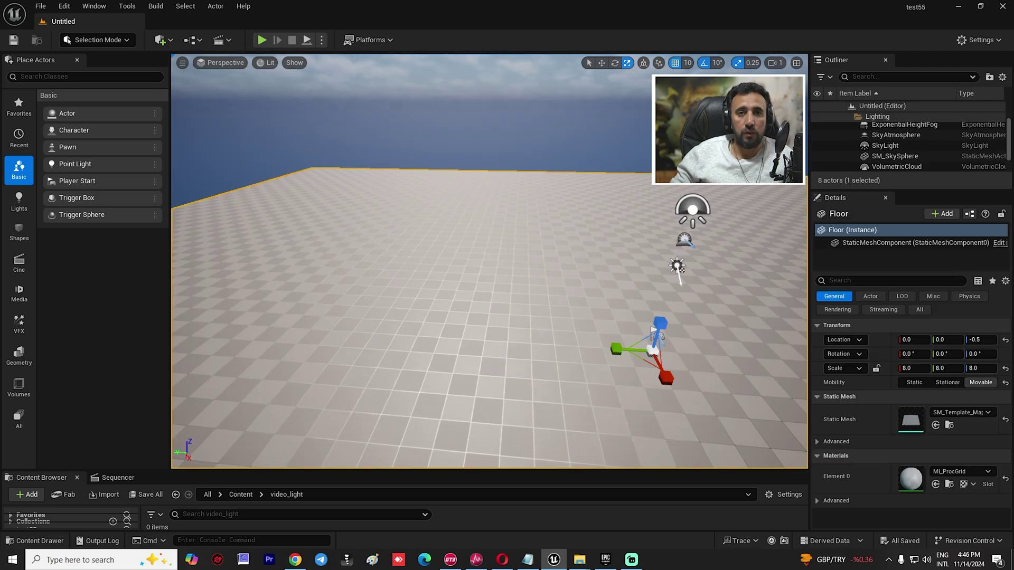
{"action": "key", "text": "ctrl+space"}
{"action": "left_click", "coordinate": [100, 359]}
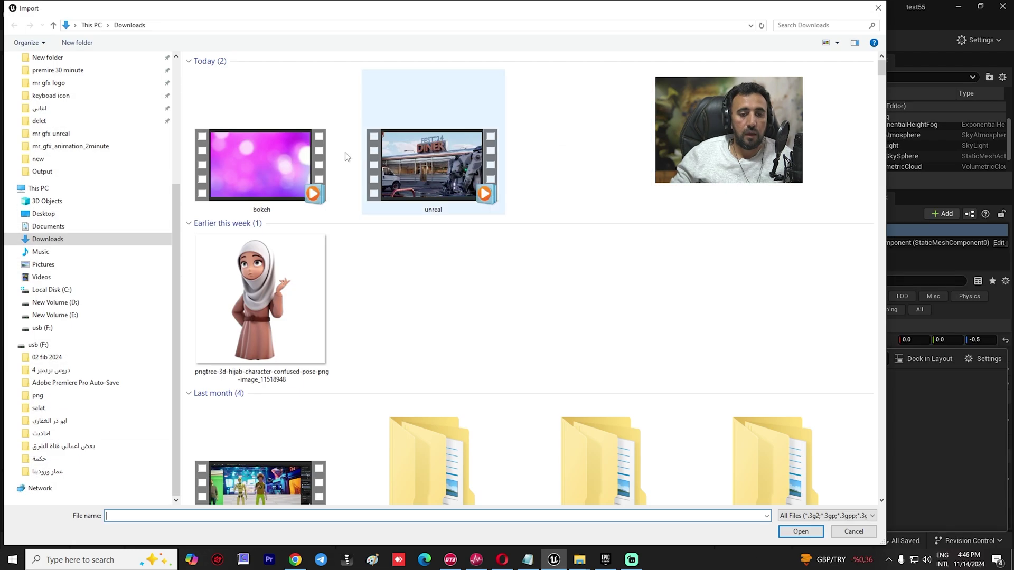
{"action": "left_click", "coordinate": [427, 153]}
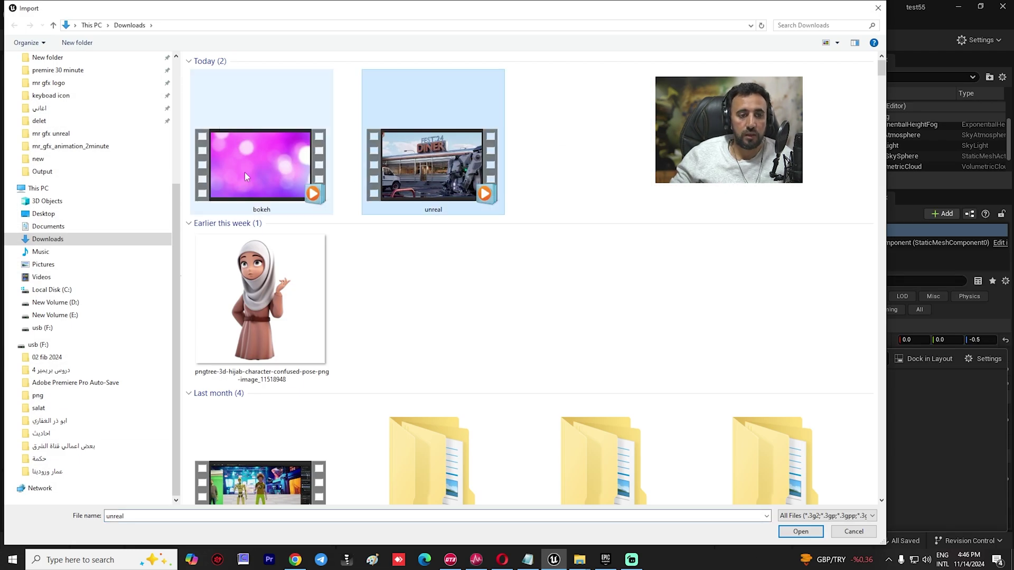
{"action": "left_click", "coordinate": [224, 155], "text": "ctrl"}
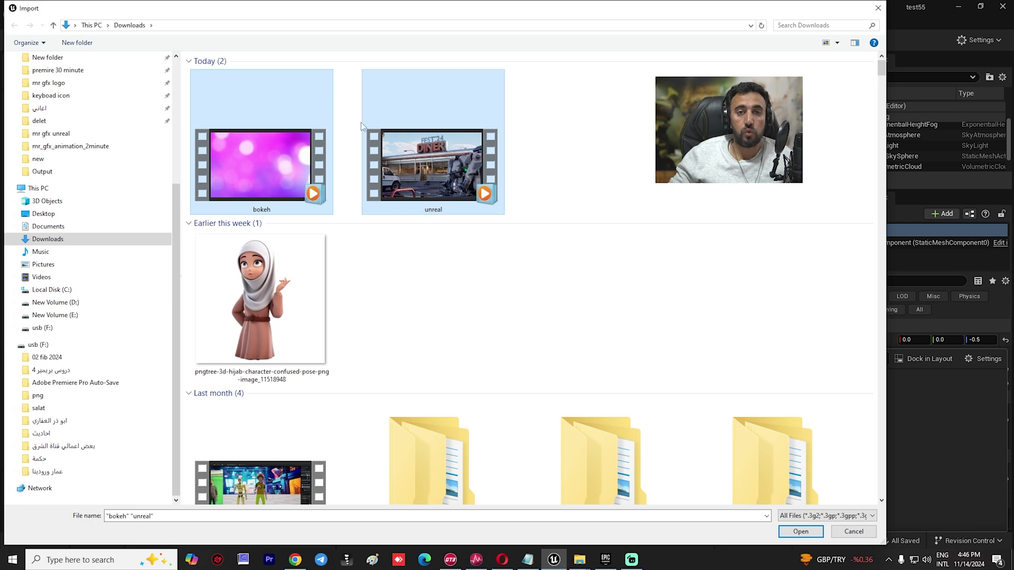
{"action": "left_click", "coordinate": [806, 536]}
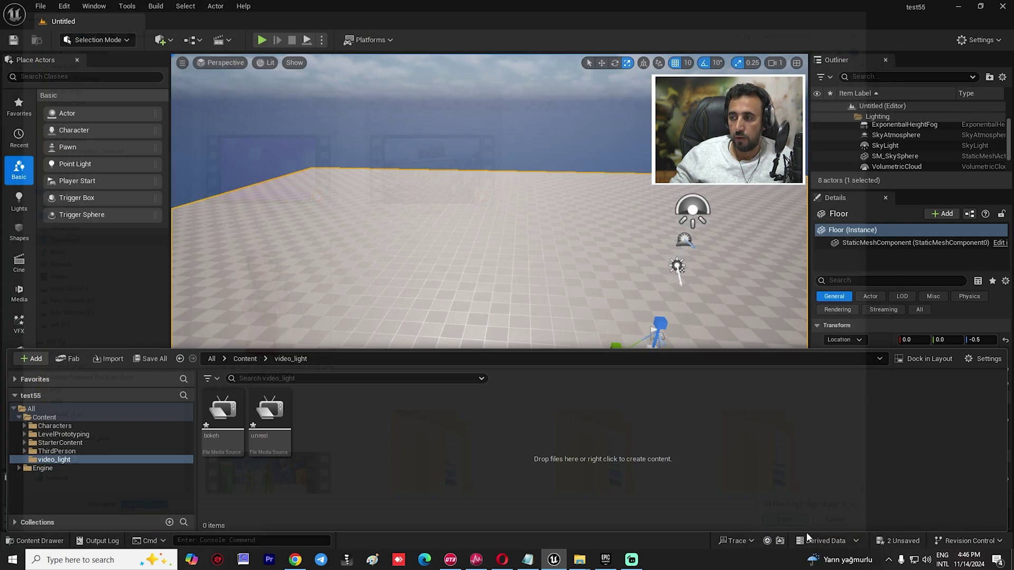
Step: Create a Media Player with a linked video output MediaTexture in the video_light folder and name the player mr_gfx
{"action": "right_click", "coordinate": [353, 422]}
{"action": "mouse_move", "coordinate": [397, 481]}
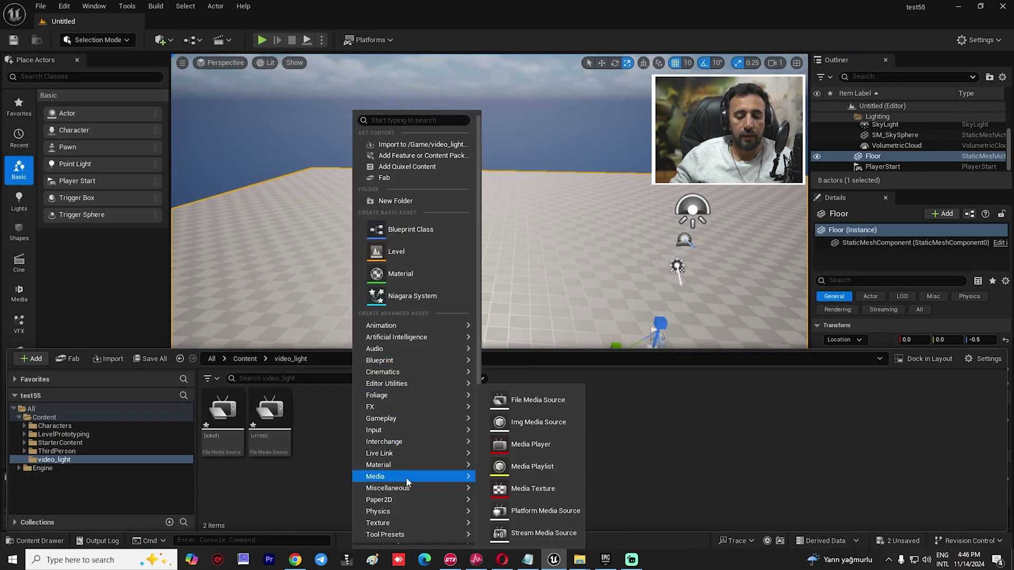
{"action": "left_click", "coordinate": [536, 444]}
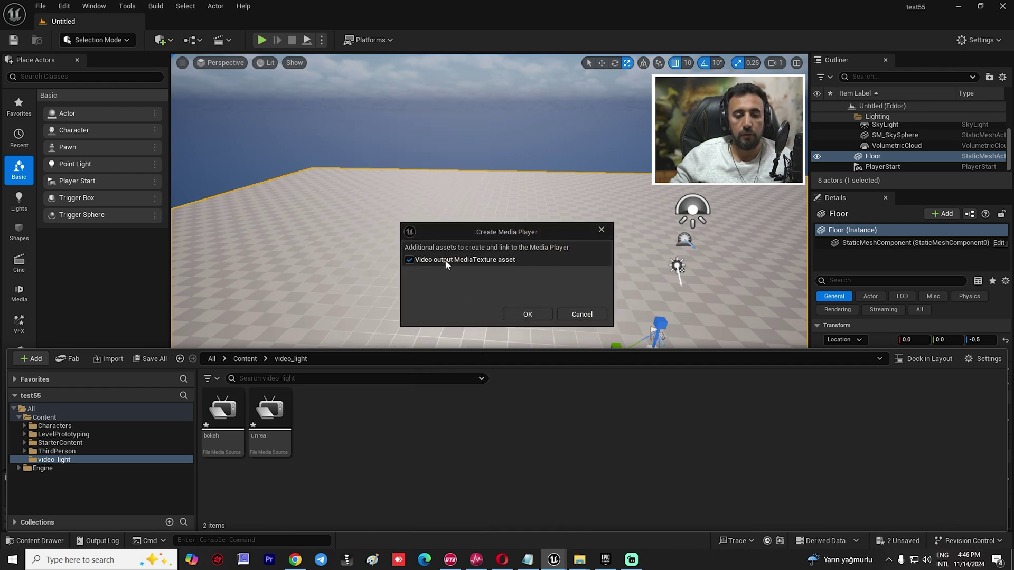
{"action": "left_click", "coordinate": [528, 315]}
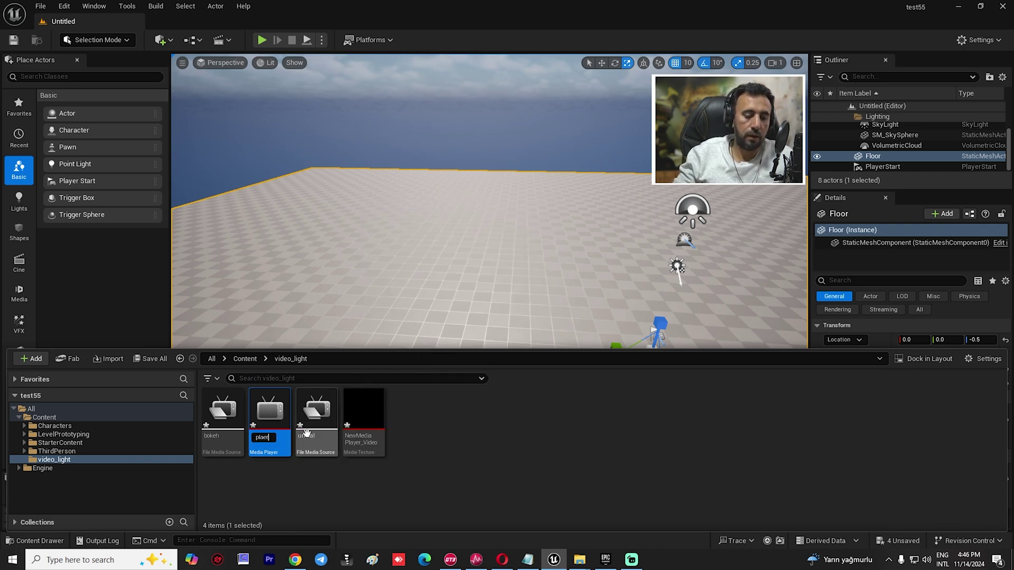
{"action": "type", "text": "plaer"}
{"action": "key", "text": "Return"}
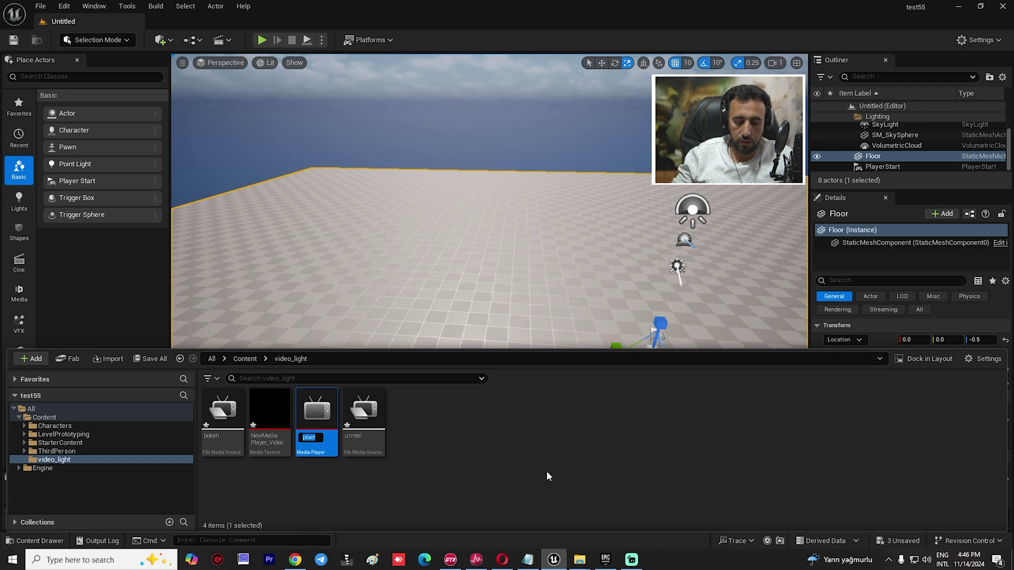
{"action": "type", "text": "mr_gfx"}
{"action": "key", "text": "Return"}
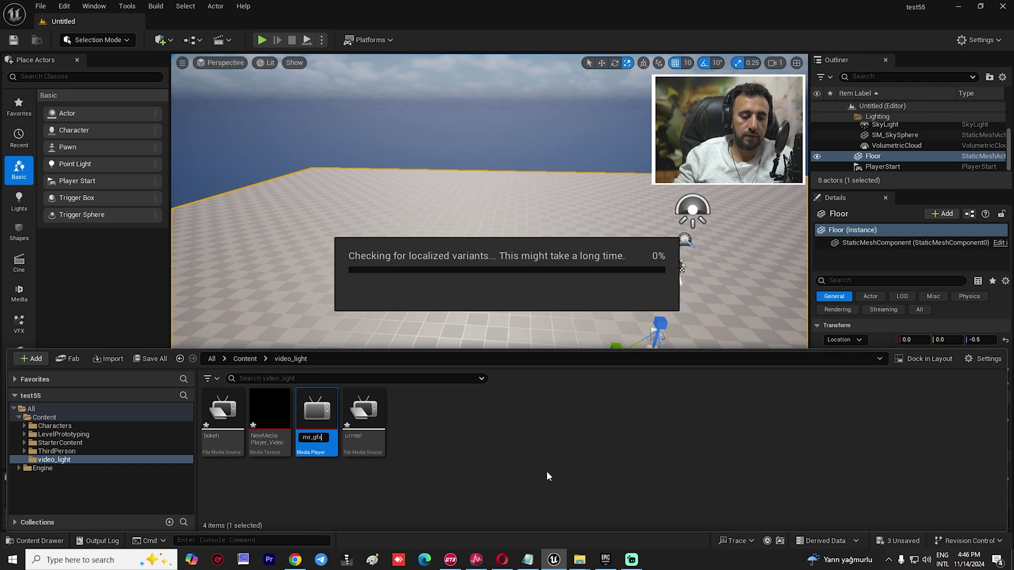
Step: Load the unreal video in the mr_gfx media player and select the player's media texture in the video_light folder
{"action": "double_click", "coordinate": [279, 412]}
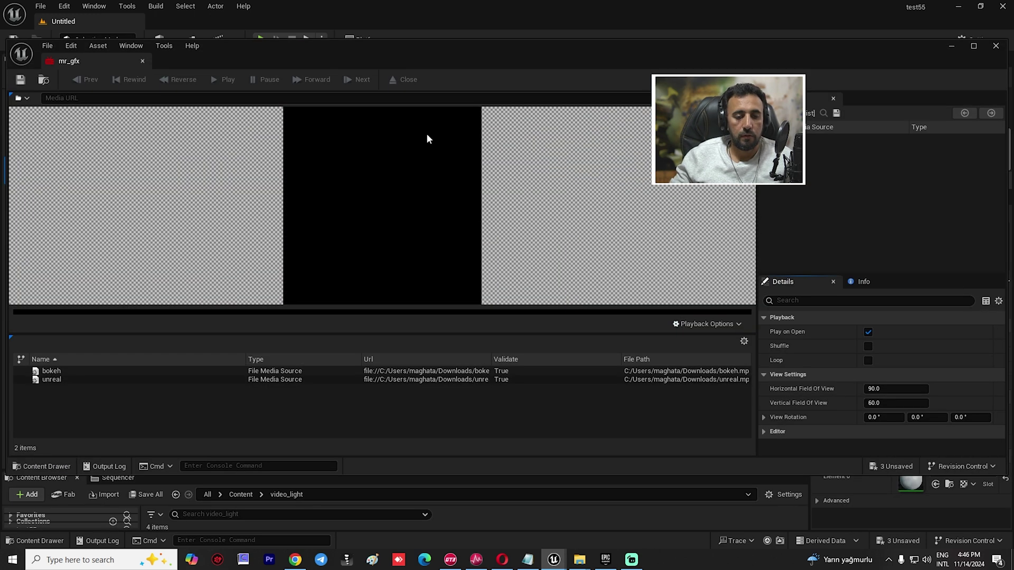
{"action": "left_click", "coordinate": [52, 380]}
{"action": "double_click", "coordinate": [52, 379]}
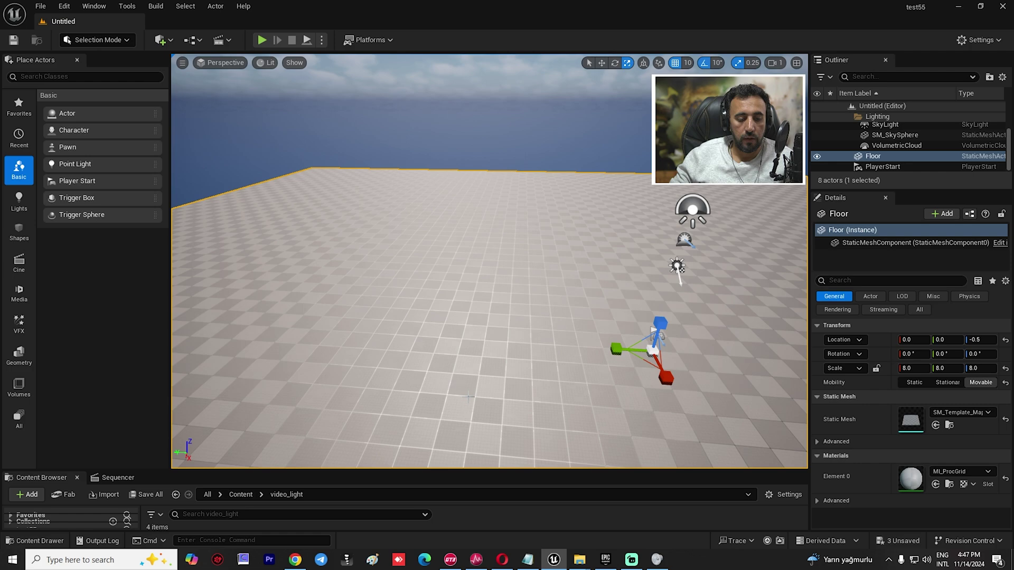
{"action": "left_click", "coordinate": [36, 540]}
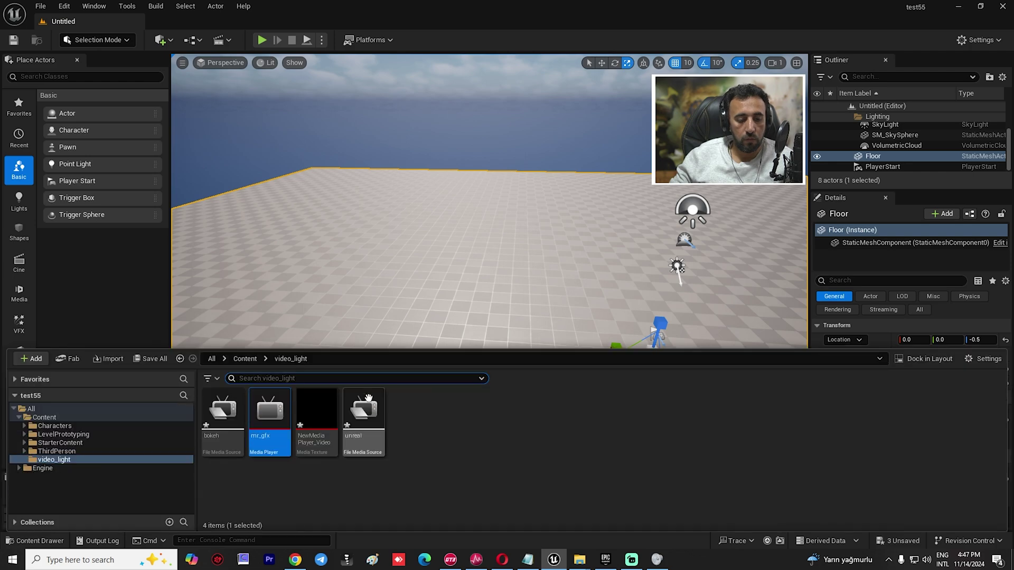
{"action": "left_click_drag", "start_coordinate": [306, 417], "coordinate": [362, 409]}
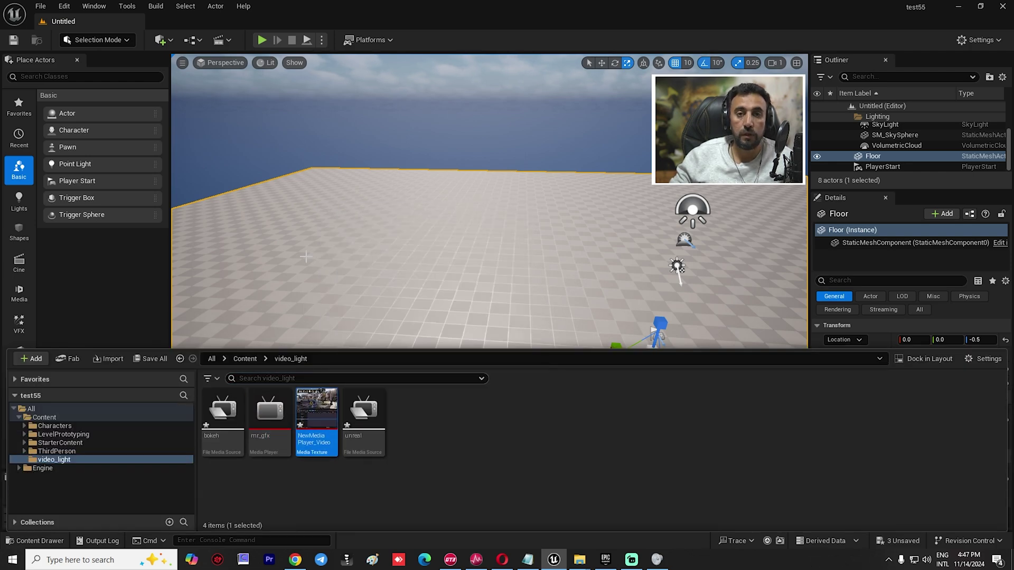
Step: Add a Cube shape to the level on the floor, at about X -1170, Y 500, Z 0
{"action": "left_click", "coordinate": [159, 41]}
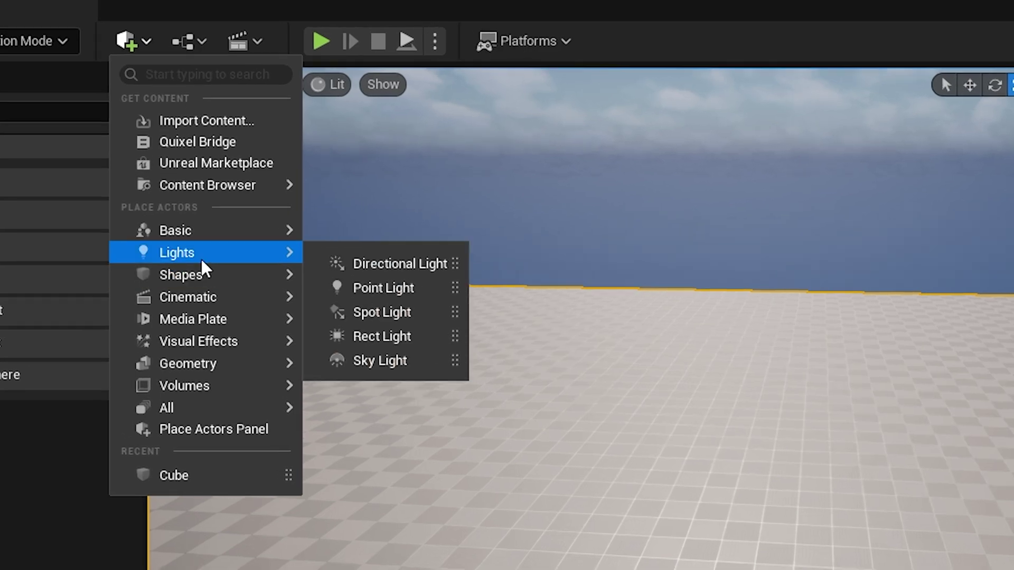
{"action": "mouse_move", "coordinate": [206, 164]}
{"action": "left_click", "coordinate": [364, 277]}
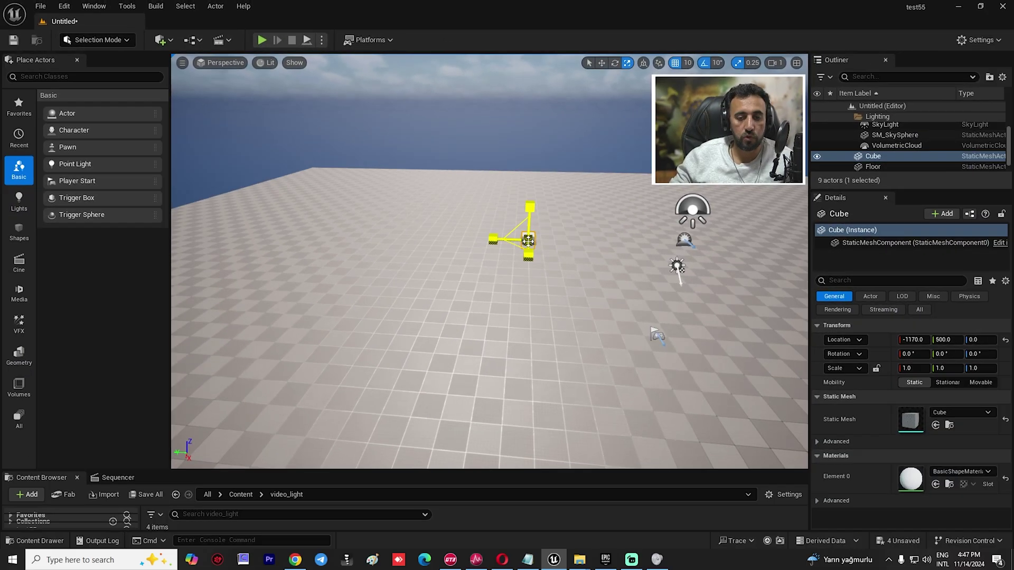
Step: Raise the cube to Z 650 and scale it to about X -27.0, Y -22.25, Z -12.75
{"action": "left_click_drag", "start_coordinate": [527, 240], "coordinate": [539, 108]}
{"action": "key", "text": "r"}
{"action": "right_click_drag", "start_coordinate": [473, 204], "coordinate": [581, 206]}
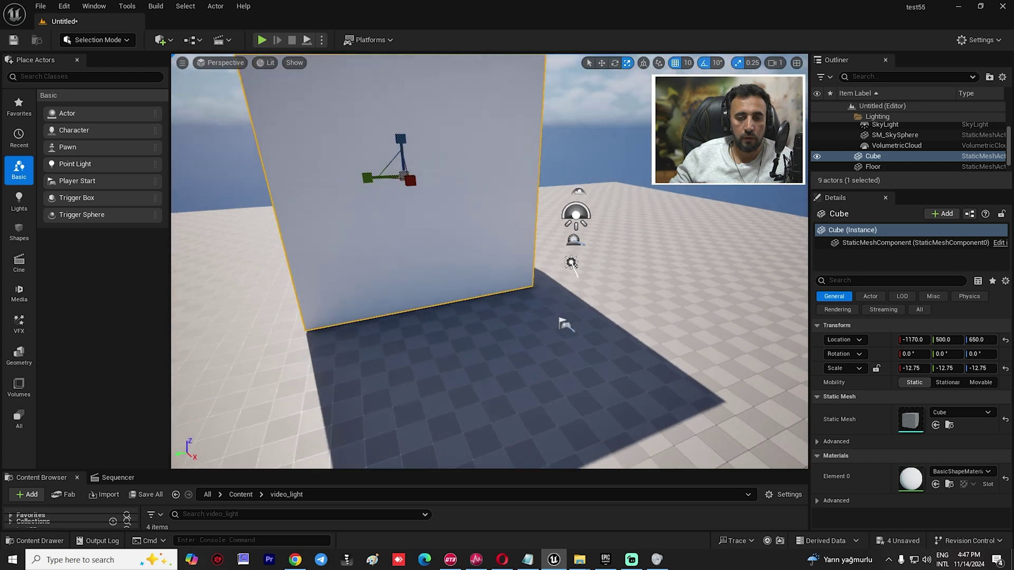
{"action": "middle_click_drag", "start_coordinate": [485, 252], "coordinate": [323, 175]}
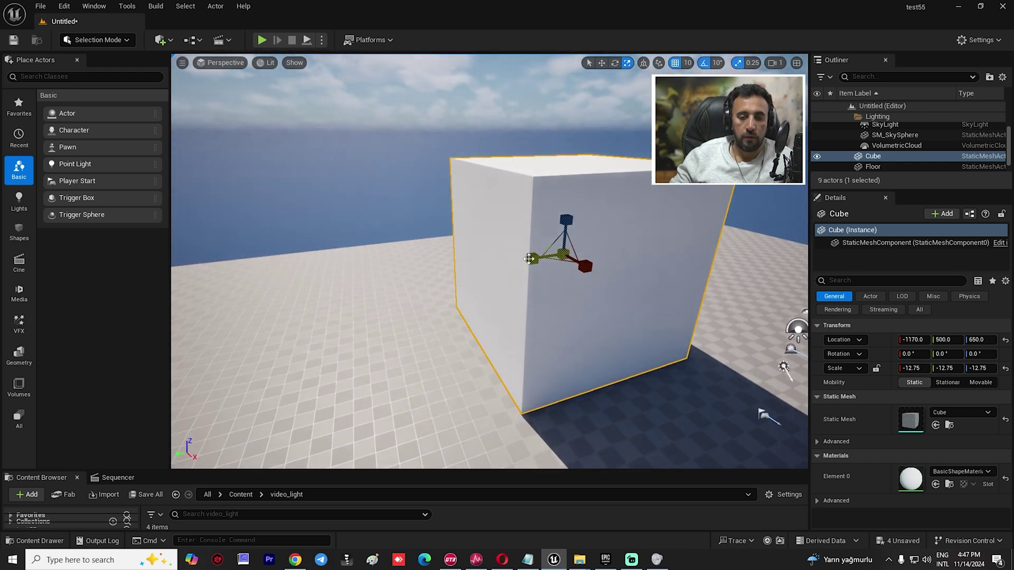
{"action": "left_click_drag", "start_coordinate": [529, 259], "coordinate": [490, 261]}
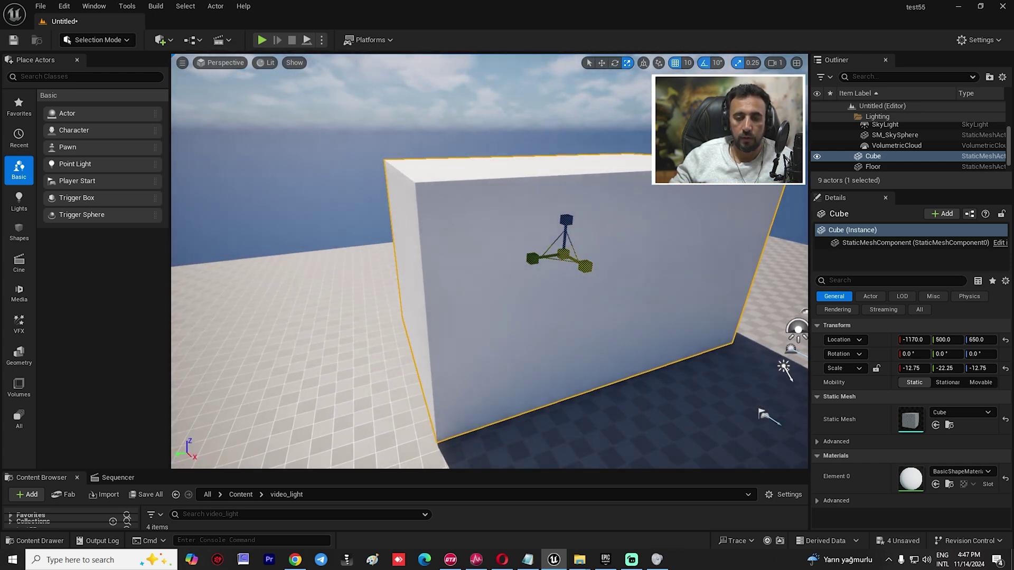
{"action": "left_click_drag", "start_coordinate": [586, 265], "coordinate": [607, 270]}
{"action": "mouse_move", "coordinate": [592, 388]}
{"action": "right_mouse_down"}
{"action": "mouse_move", "coordinate": [686, 412]}
{"action": "mouse_move", "coordinate": [593, 389]}
{"action": "right_mouse_up"}
Step: Apply the NewMediaPlayer_Video media texture from the video_light folder to the cube as its material
{"action": "key", "text": "ctrl+space"}
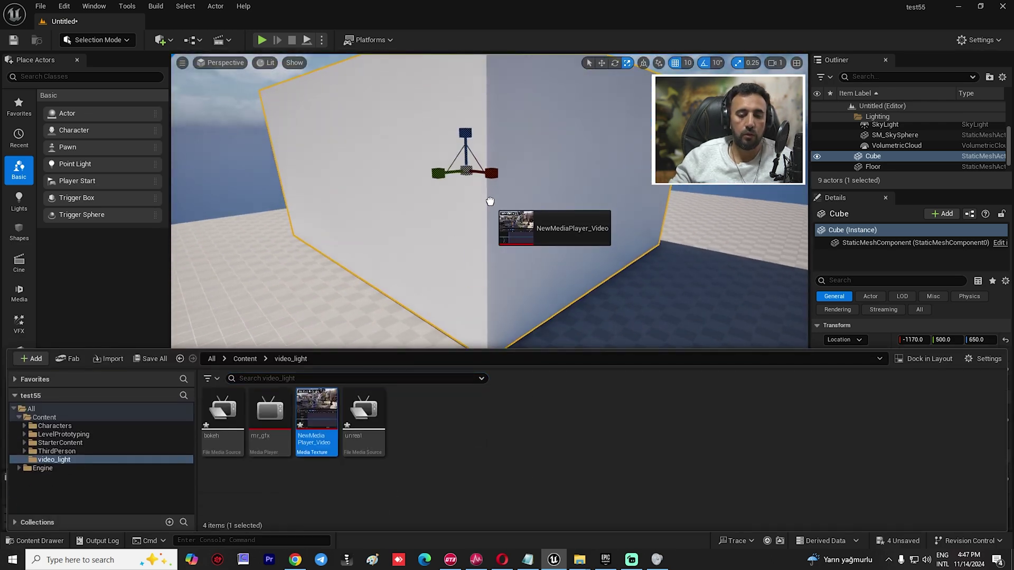
{"action": "left_click_drag", "start_coordinate": [491, 201], "coordinate": [496, 213]}
{"action": "right_click_drag", "start_coordinate": [496, 213], "coordinate": [623, 296]}
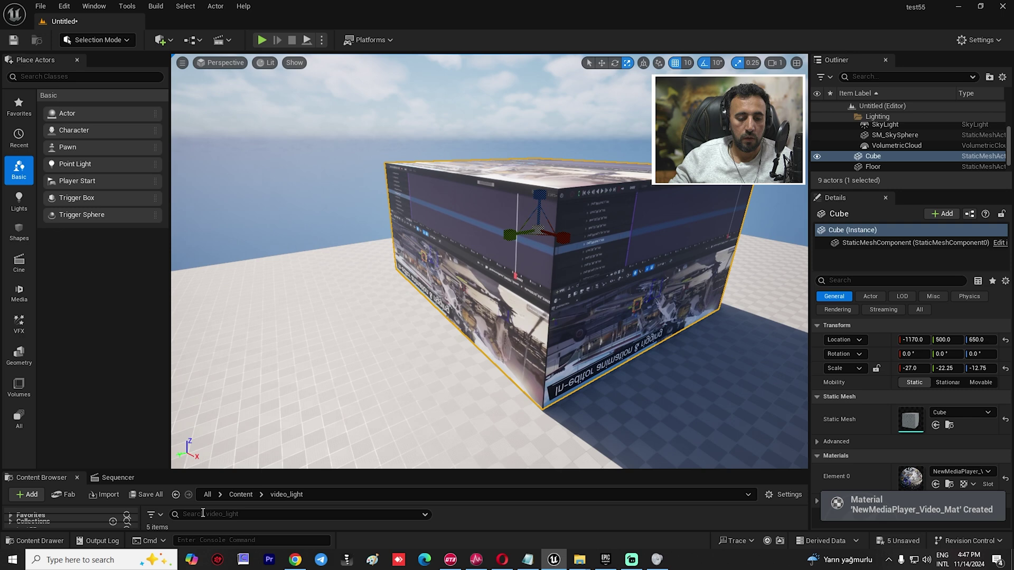
Step: Select the mr_gfx media player in the video_light folder, run the level to check the cube, and stop it
{"action": "left_click", "coordinate": [391, 418], "text": "ctrl"}
{"action": "key", "text": "ctrl+space"}
{"action": "left_click", "coordinate": [271, 412]}
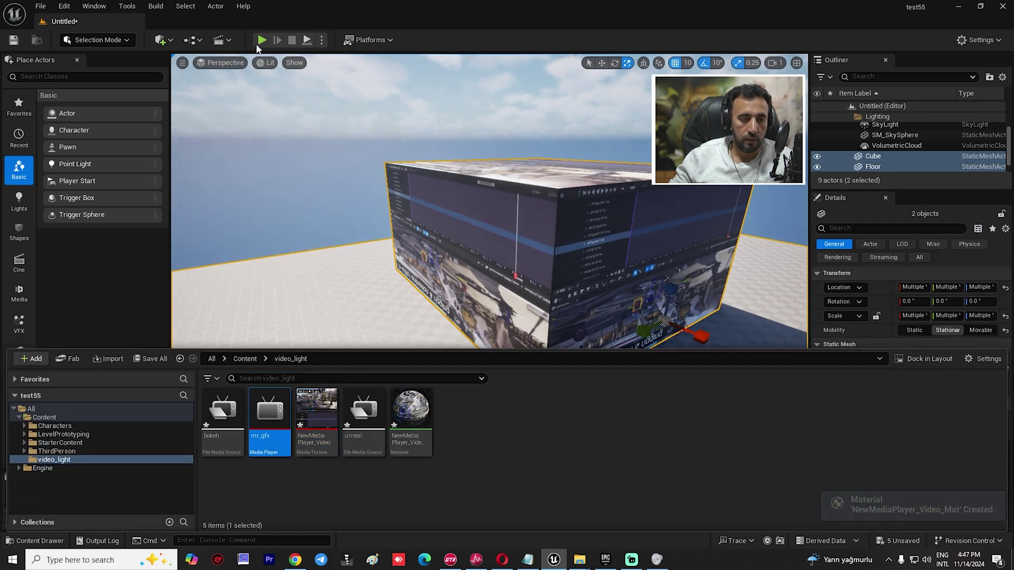
{"action": "left_click", "coordinate": [262, 40]}
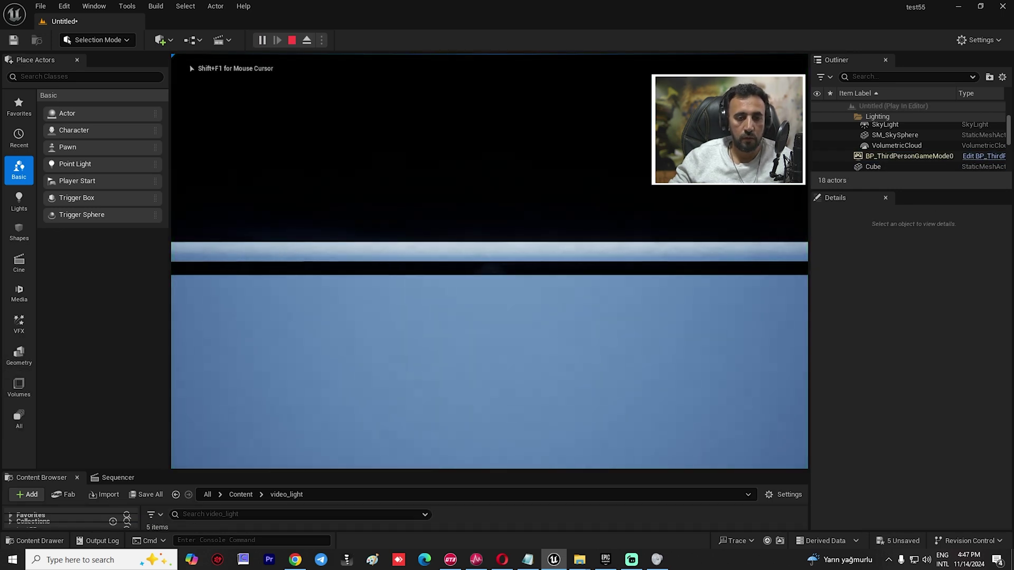
{"action": "key", "text": "Escape"}
Step: Move the cube along the X axis to about X -2210, clear of the player start
{"action": "right_click_drag", "start_coordinate": [382, 190], "coordinate": [518, 79]}
{"action": "key", "text": "w"}
{"action": "left_click_drag", "start_coordinate": [457, 285], "coordinate": [437, 267]}
{"action": "key", "text": "ctrl+z"}
{"action": "left_click", "coordinate": [445, 113]}
{"action": "left_click", "coordinate": [459, 172]}
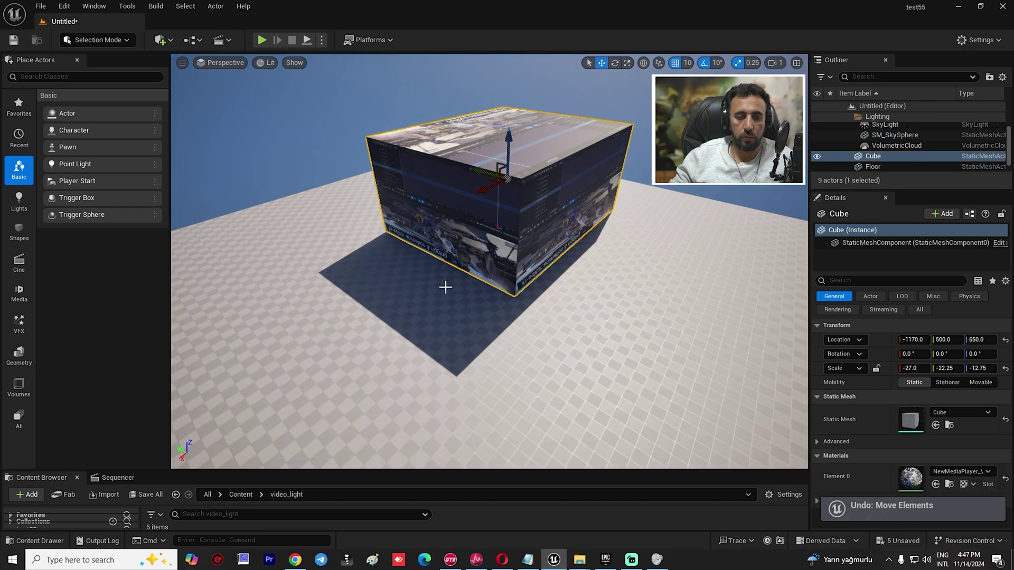
{"action": "left_click_drag", "start_coordinate": [475, 185], "coordinate": [577, 149]}
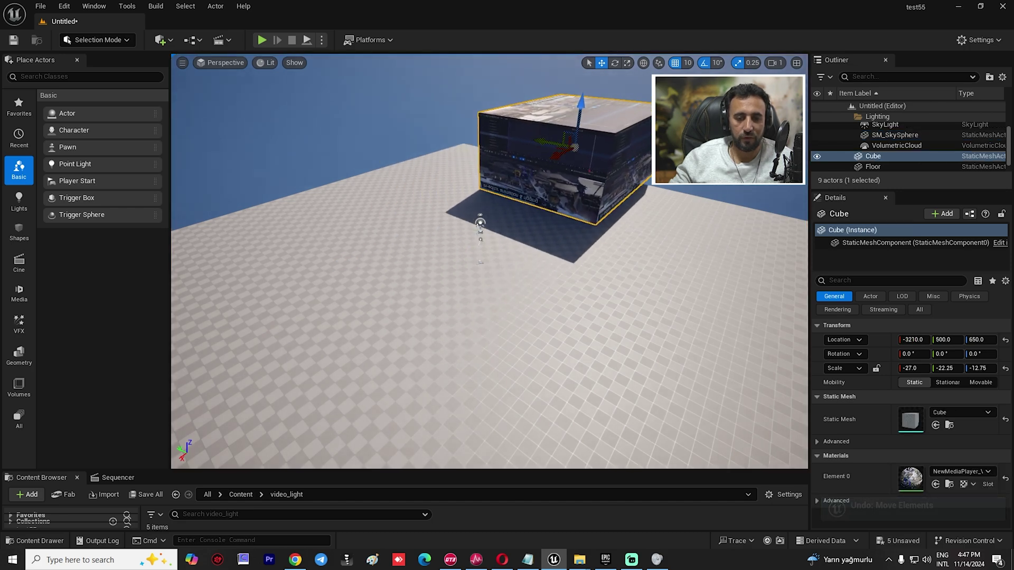
{"action": "key", "text": "w"}
{"action": "right_click_drag", "start_coordinate": [439, 317], "coordinate": [402, 317]}
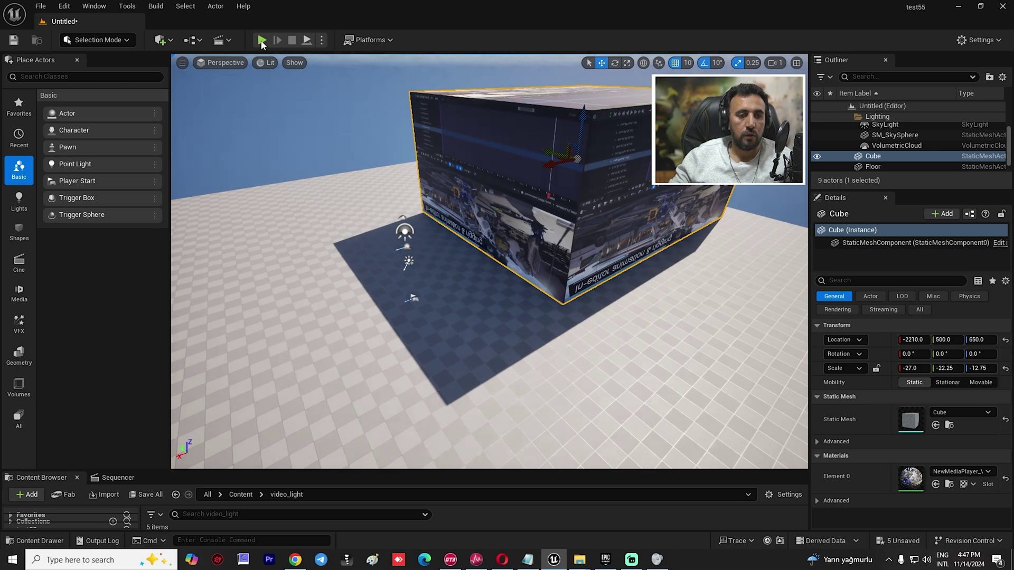
Step: Play the level, run the character around the cube to inspect the video on its faces, and stop playing
{"action": "left_click", "coordinate": [261, 40]}
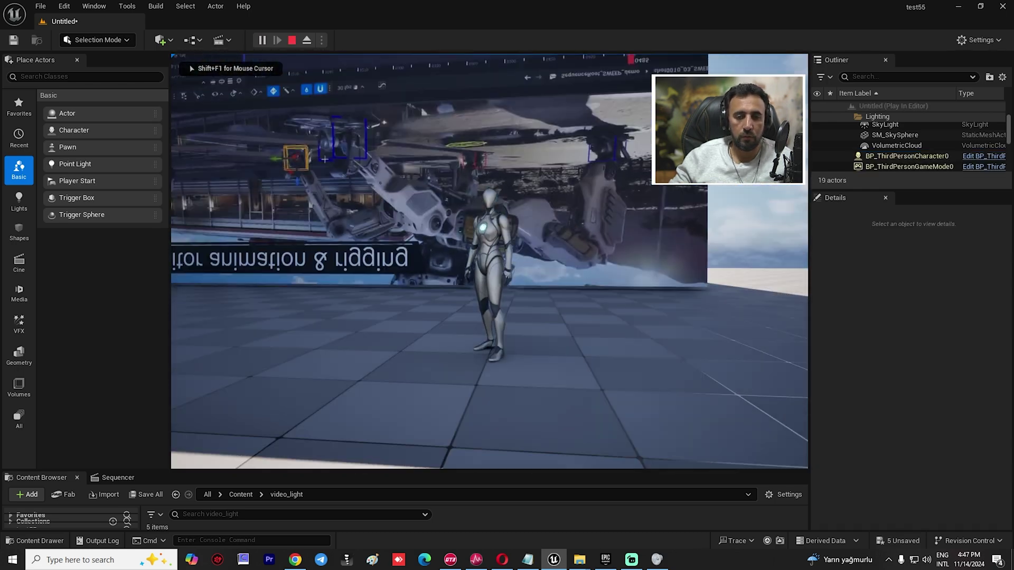
{"action": "key", "text": "w"}
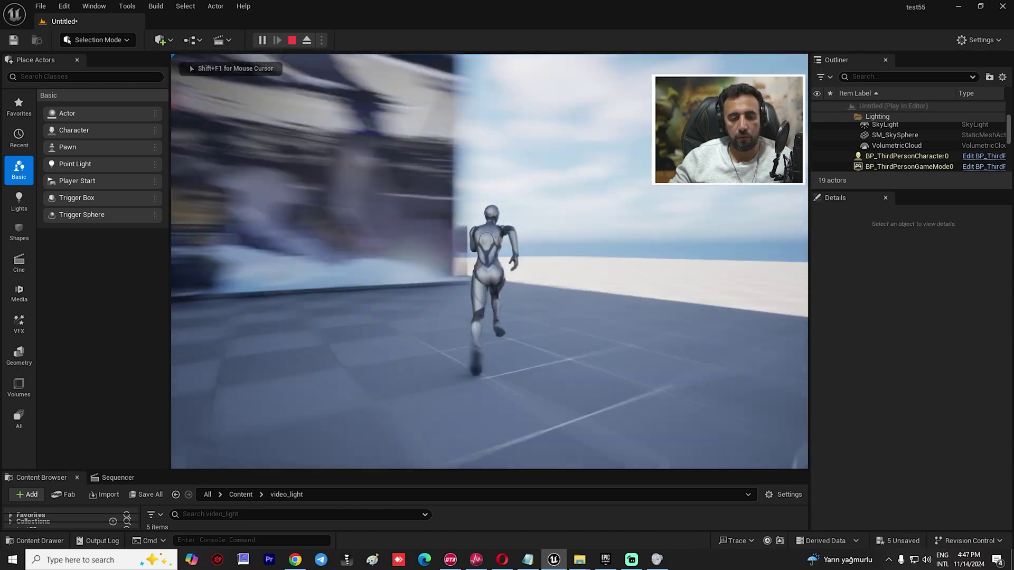
{"action": "key", "text": "space"}
{"action": "key", "text": "s"}
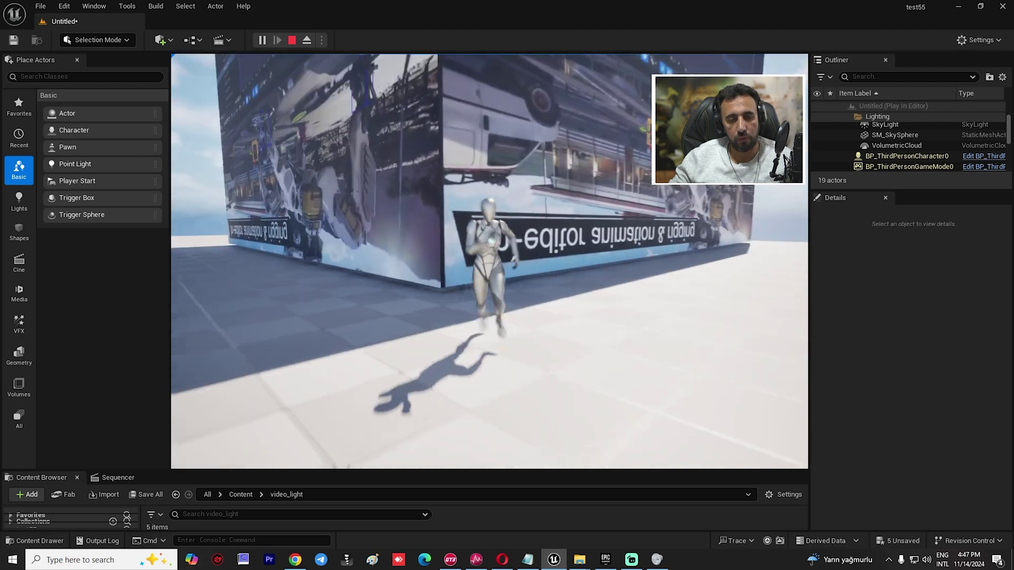
{"action": "key", "text": "w"}
{"action": "key", "text": "space"}
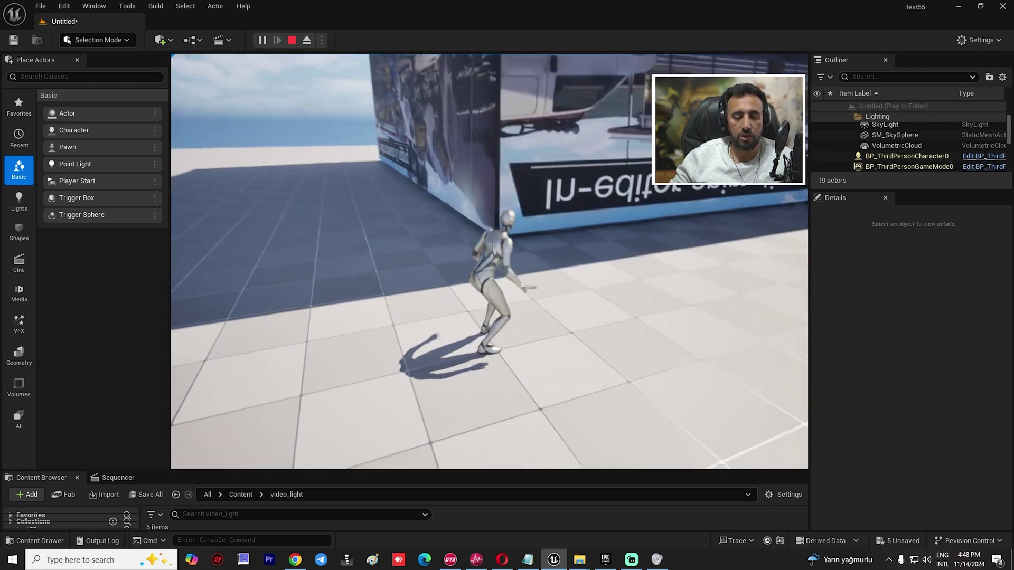
{"action": "key", "text": "Escape"}
Step: Open the Level Blueprint and bring its BeginPlay event into view
{"action": "key", "text": "ctrl+space"}
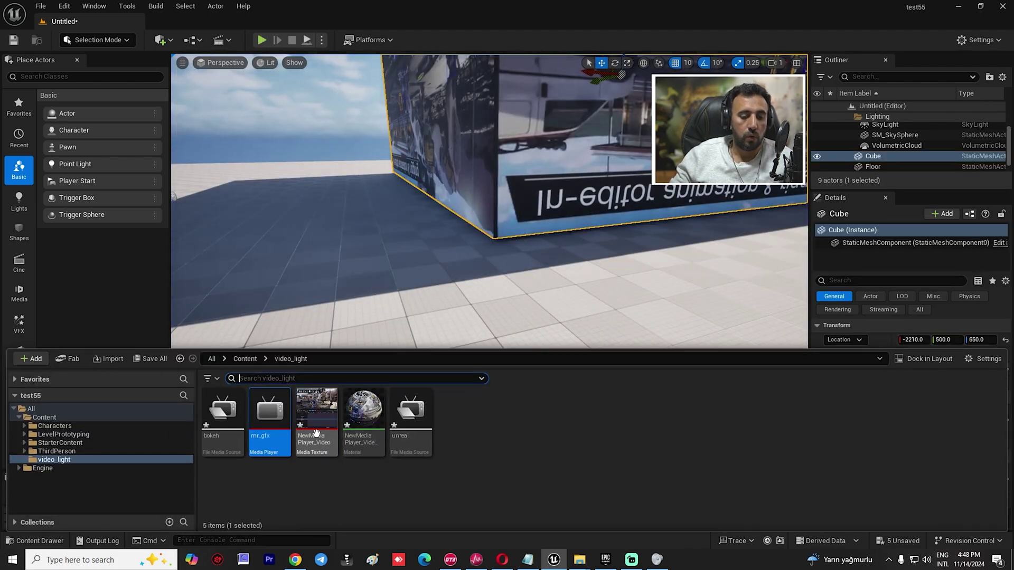
{"action": "right_click_drag", "start_coordinate": [387, 256], "coordinate": [380, 252]}
{"action": "left_click", "coordinate": [190, 42]}
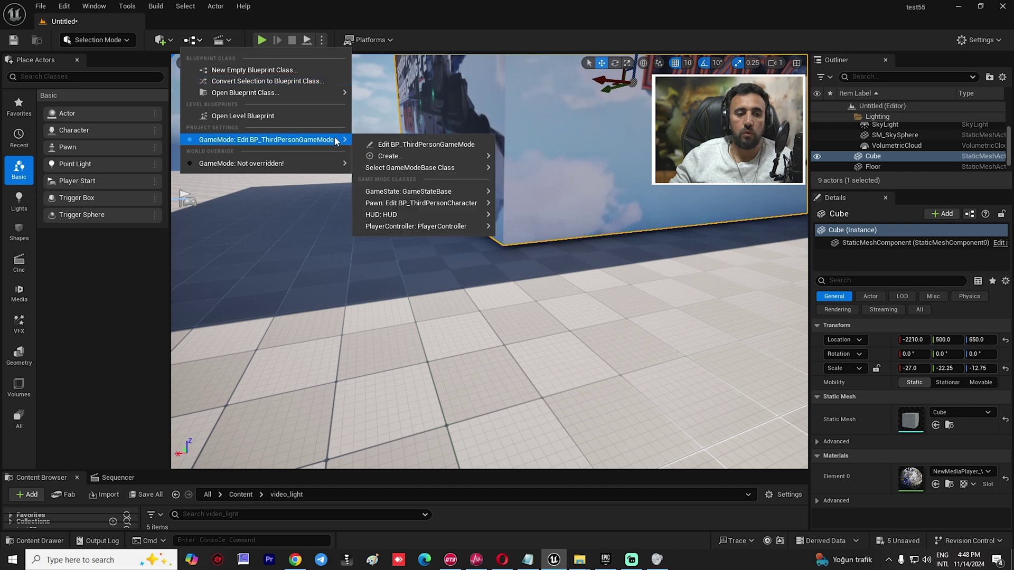
{"action": "left_click", "coordinate": [248, 117]}
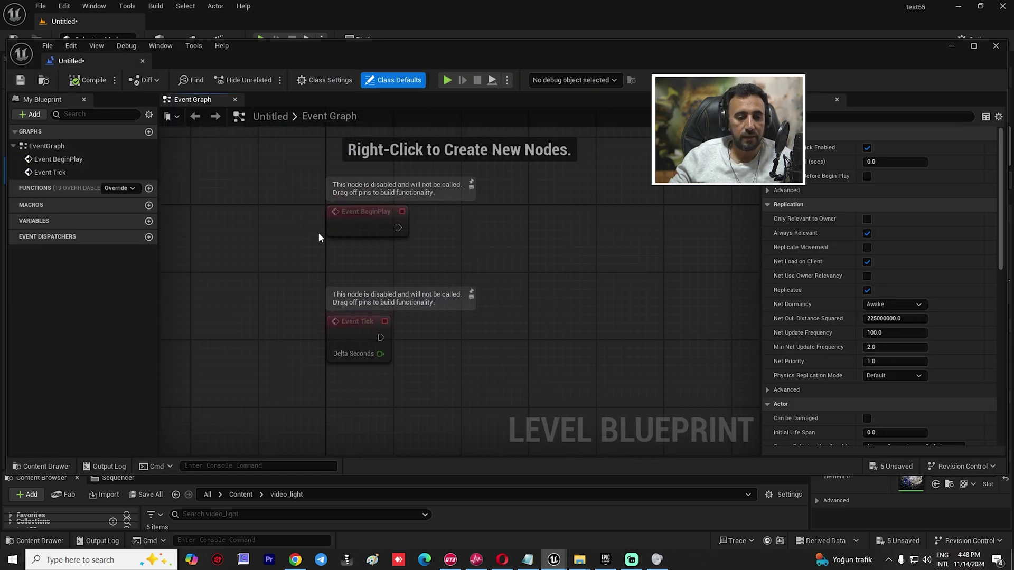
{"action": "right_click_drag", "start_coordinate": [499, 267], "coordinate": [502, 305]}
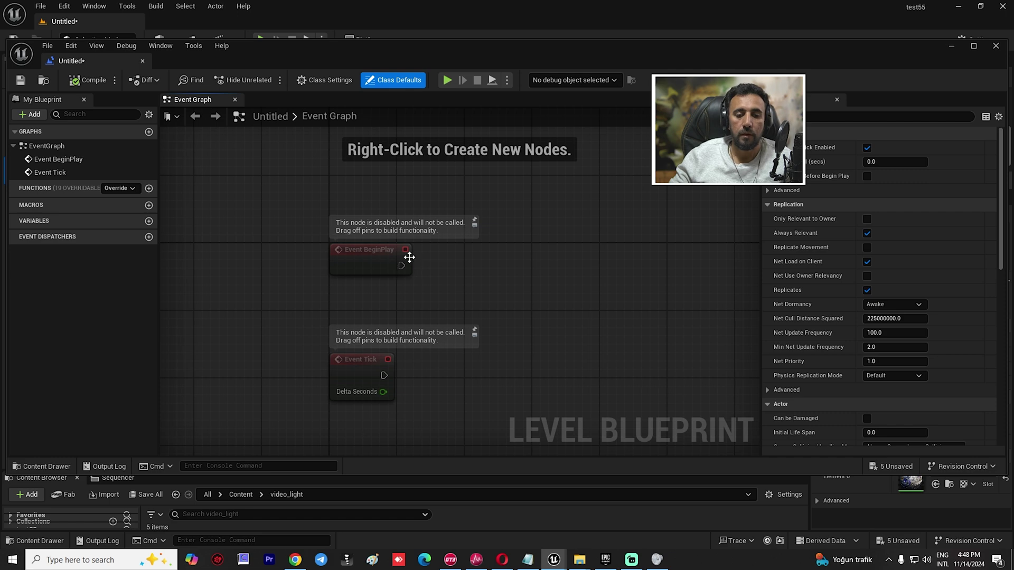
Step: Add a variable named mr_gfx_player with the type Media Player object reference
{"action": "left_click", "coordinate": [149, 222]}
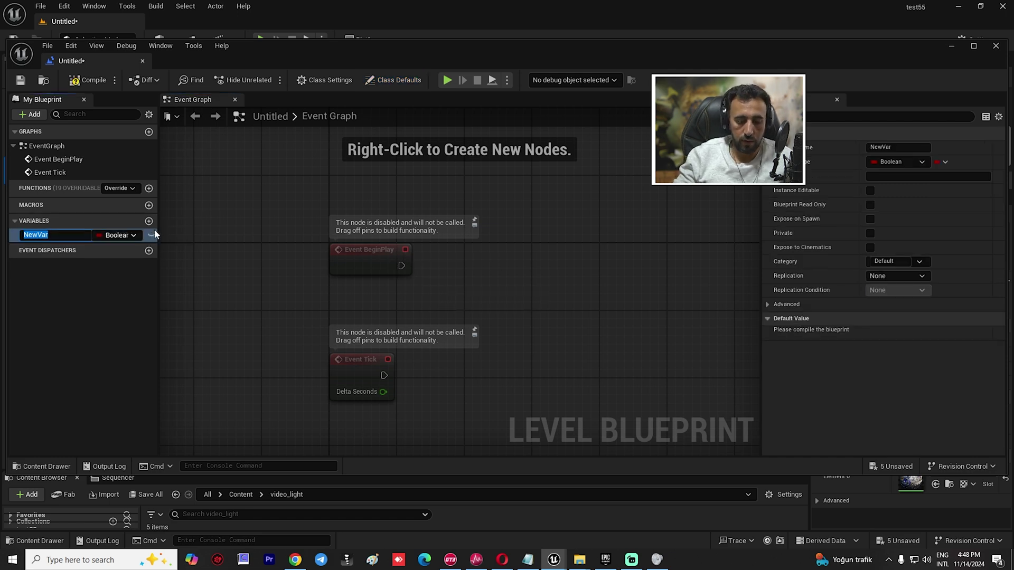
{"action": "type", "text": "mr_gfx"}
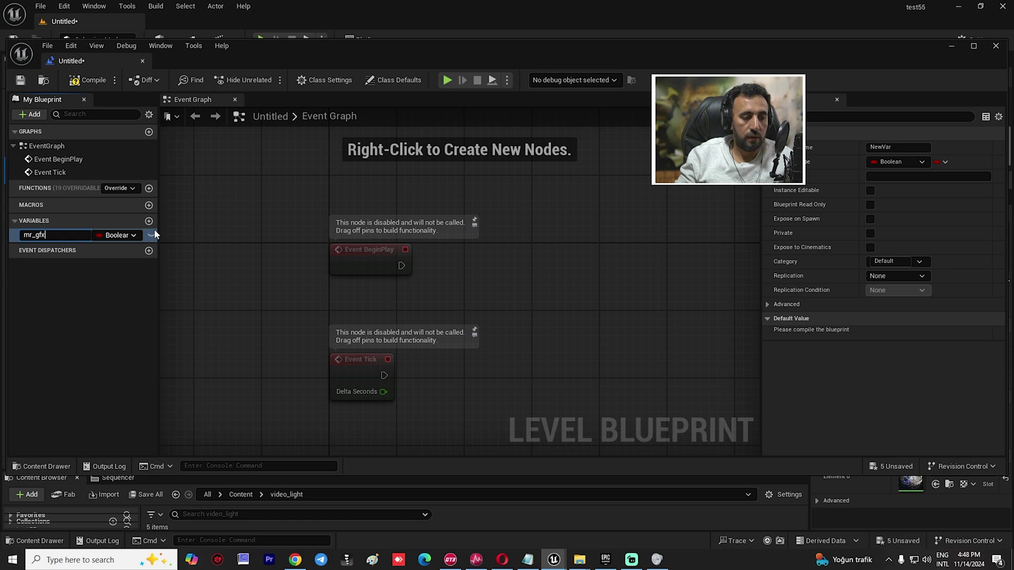
{"action": "type", "text": "_player"}
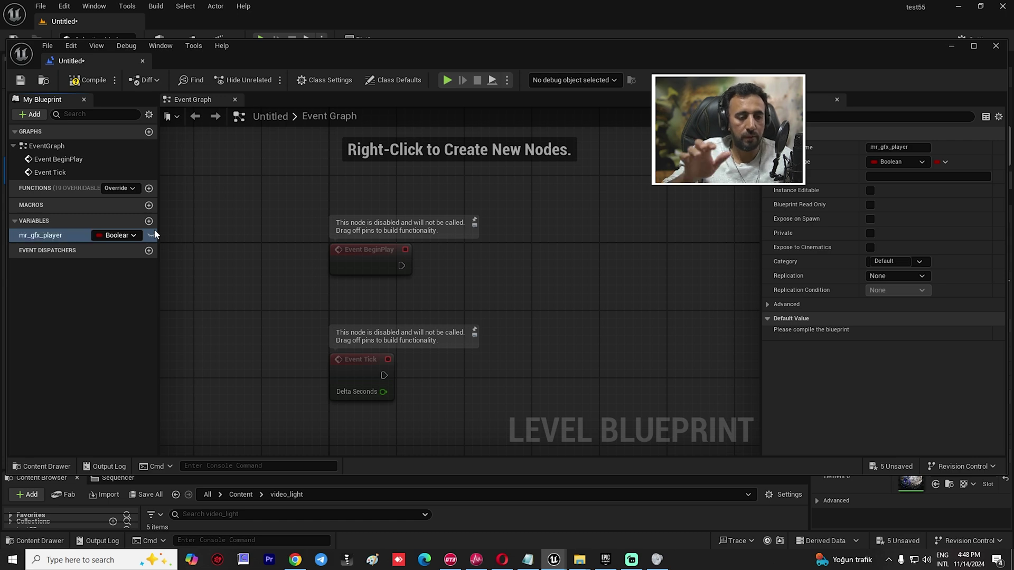
{"action": "left_click", "coordinate": [114, 236]}
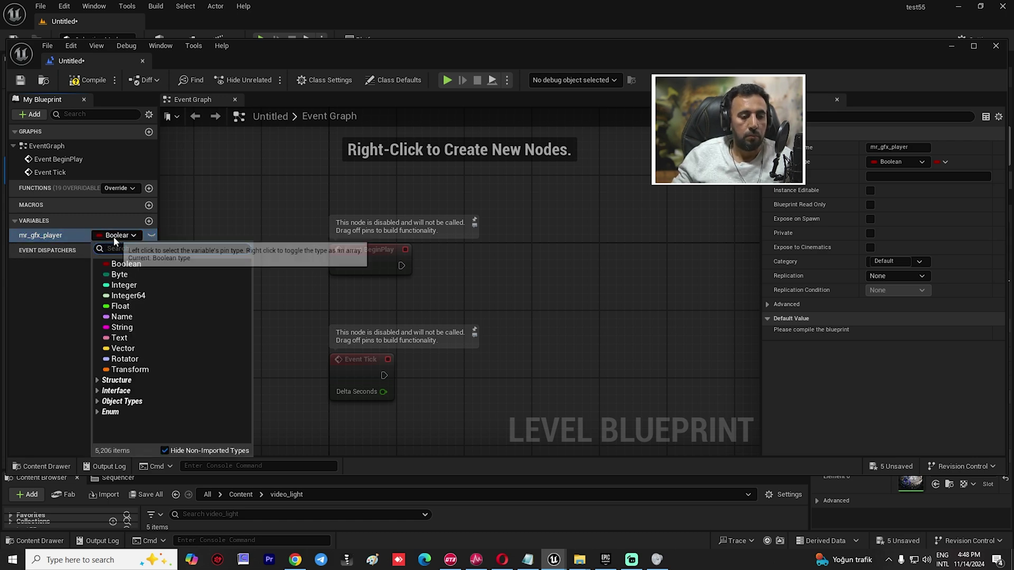
{"action": "type", "text": "med"}
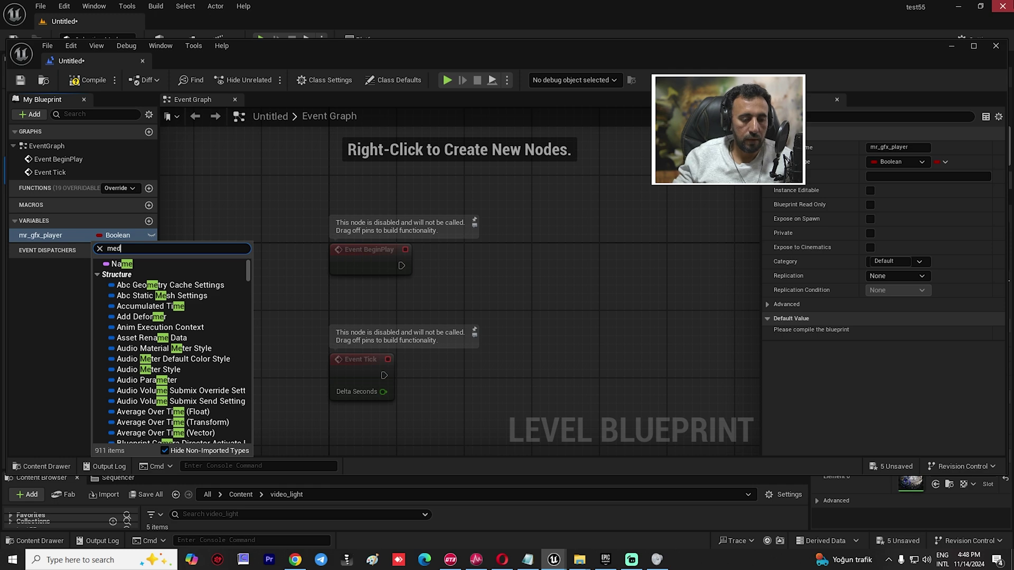
{"action": "type", "text": "ia play"}
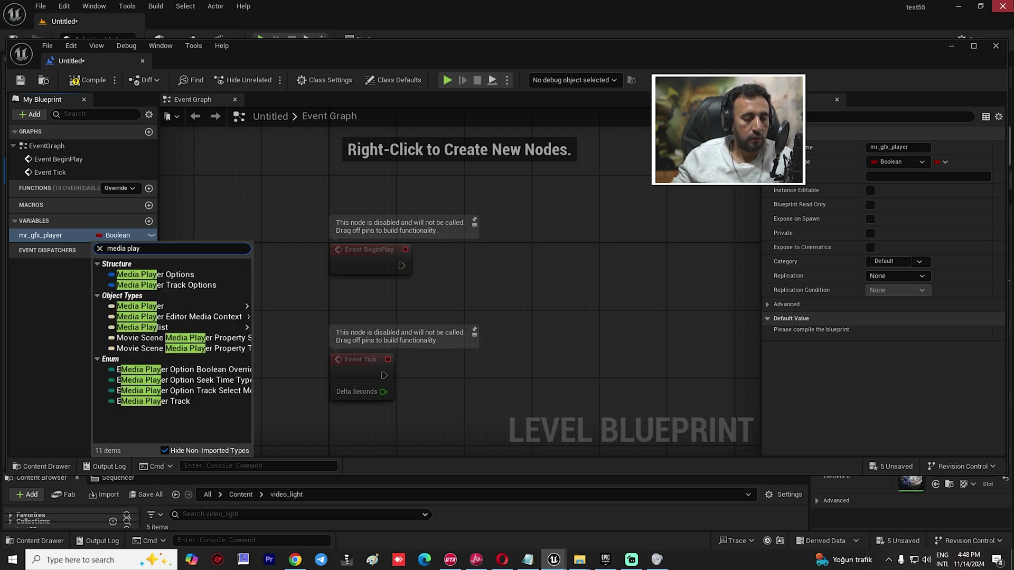
{"action": "mouse_move", "coordinate": [243, 307]}
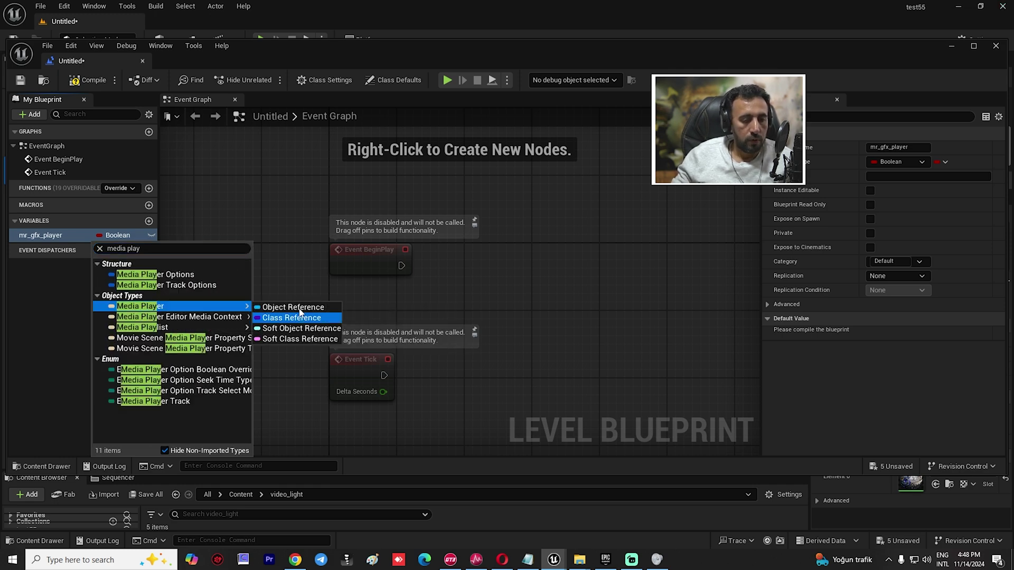
{"action": "left_click", "coordinate": [315, 308]}
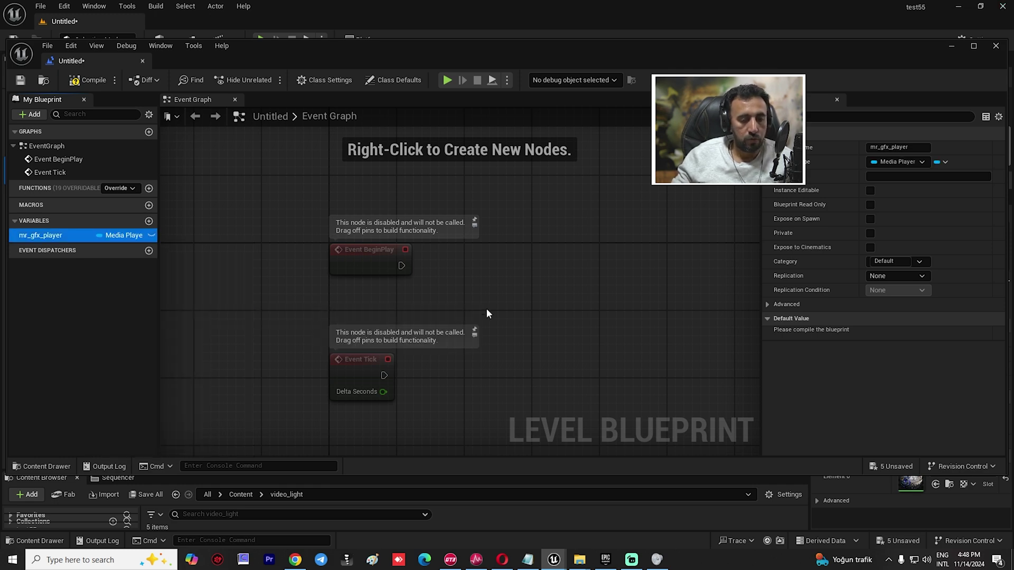
Step: Make the mr_gfx_player variable instance editable and, after compiling, set its default value to the mr_gfx media player
{"action": "left_click", "coordinate": [97, 303]}
{"action": "left_click", "coordinate": [152, 235]}
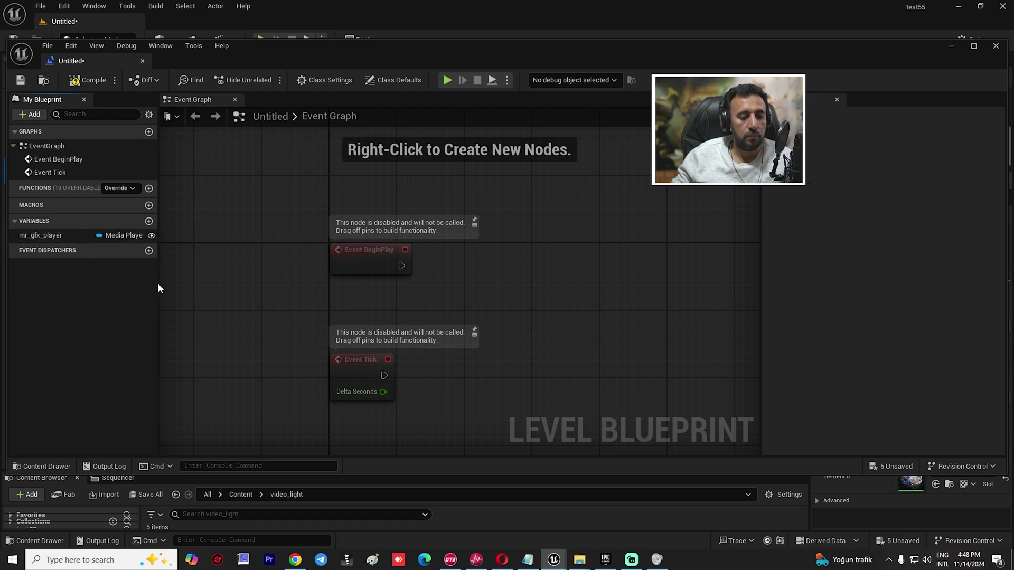
{"action": "left_click", "coordinate": [54, 238]}
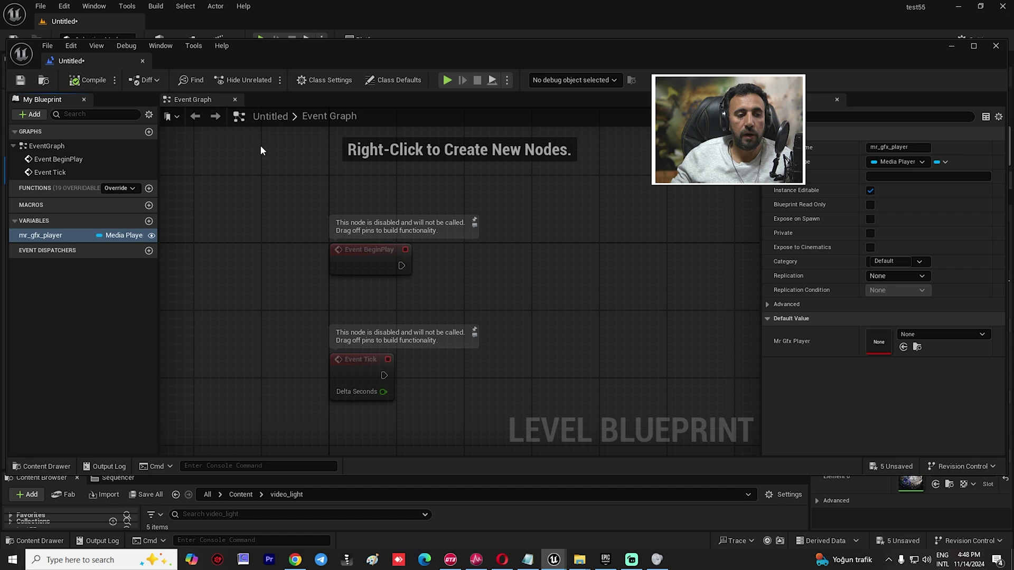
{"action": "left_click", "coordinate": [963, 335]}
{"action": "left_click", "coordinate": [905, 210]}
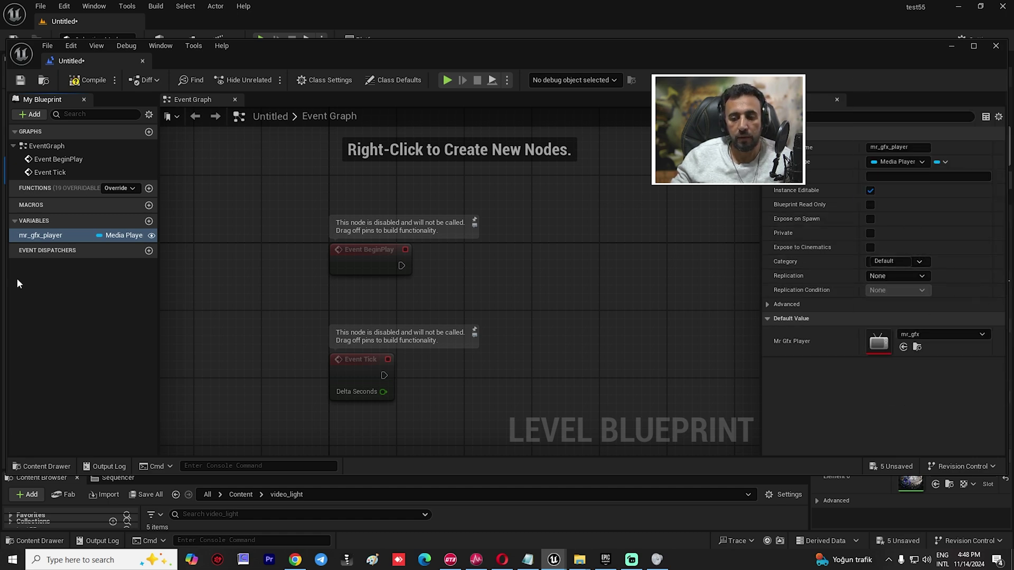
Step: Place a Get mr_gfx_player node in the event graph and add an Open Source node from its output
{"action": "left_click_drag", "start_coordinate": [57, 239], "coordinate": [179, 256]}
{"action": "left_click_drag", "start_coordinate": [352, 305], "coordinate": [352, 304]}
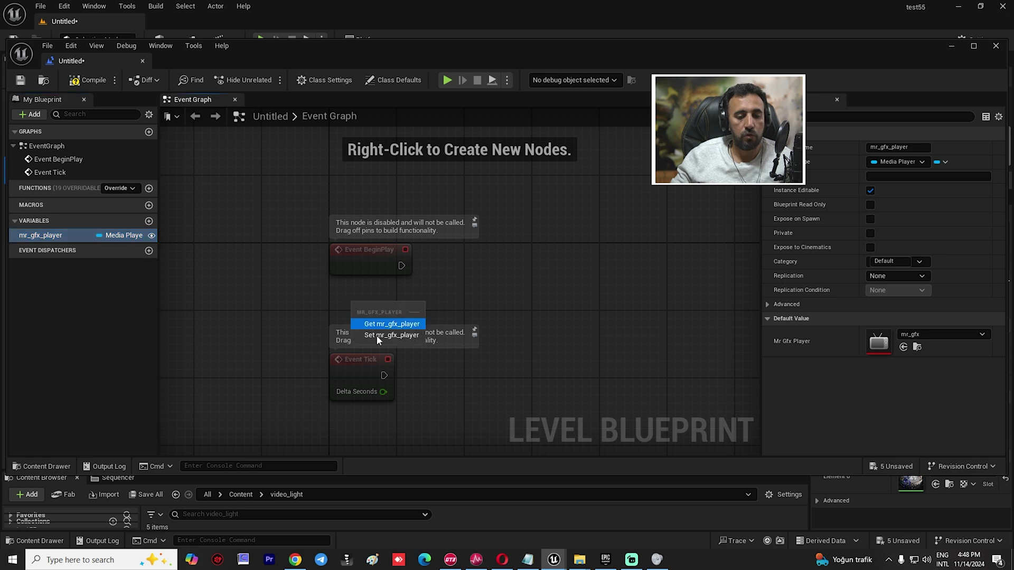
{"action": "left_click", "coordinate": [403, 327]}
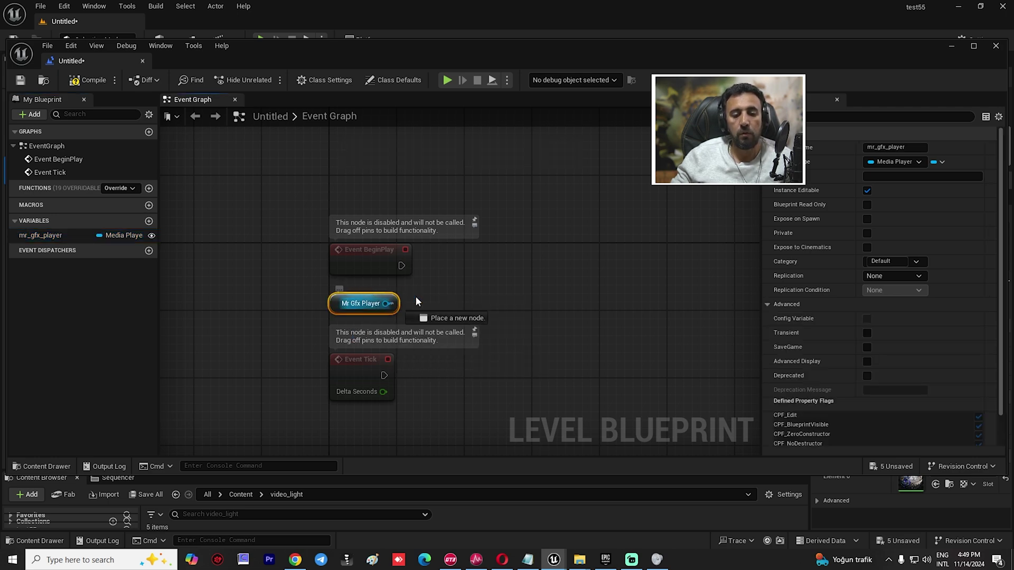
{"action": "left_click_drag", "start_coordinate": [388, 304], "coordinate": [470, 276]}
{"action": "type", "text": "open"}
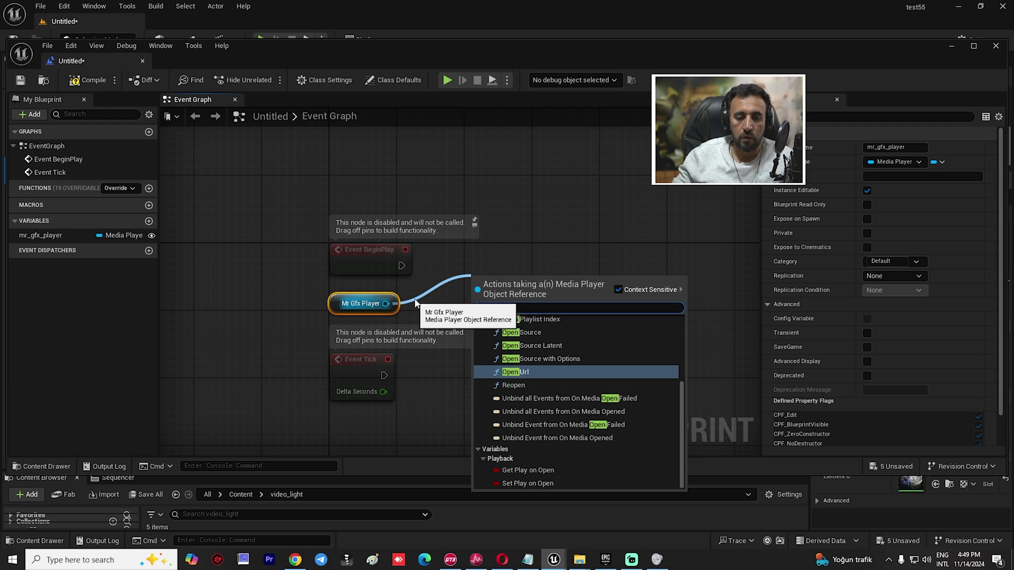
{"action": "left_click", "coordinate": [528, 333]}
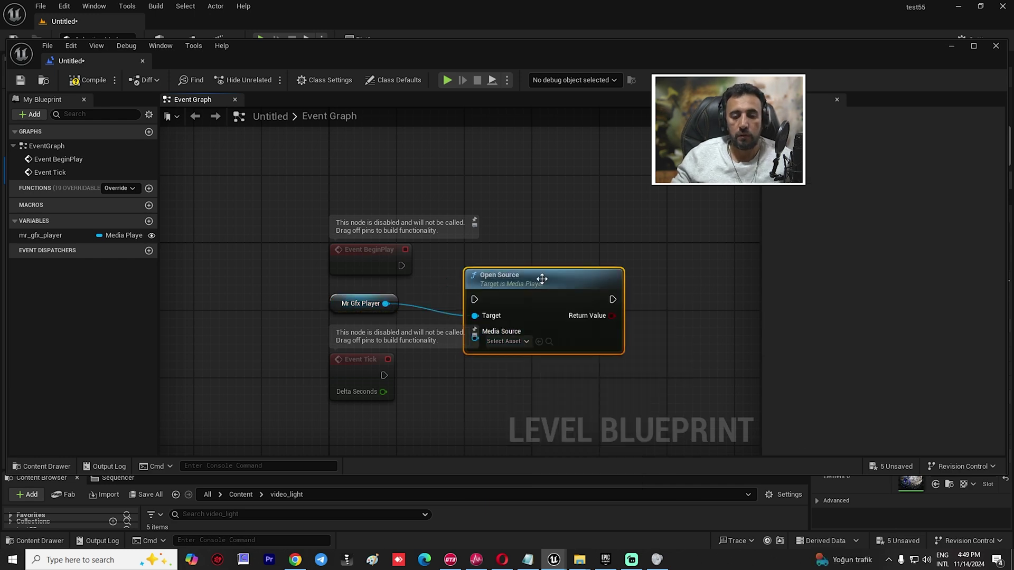
Step: Connect Event BeginPlay to the Open Source node, set its media source to unreal, and close the Level Blueprint
{"action": "left_click_drag", "start_coordinate": [542, 279], "coordinate": [562, 248]}
{"action": "left_click_drag", "start_coordinate": [505, 271], "coordinate": [492, 266]}
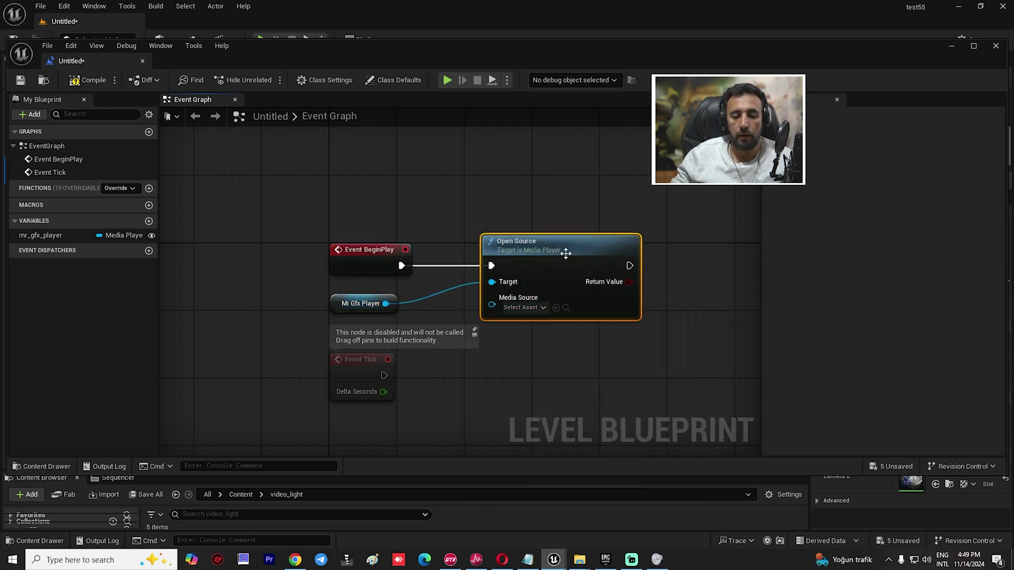
{"action": "left_click_drag", "start_coordinate": [583, 240], "coordinate": [598, 232]}
{"action": "left_click", "coordinate": [547, 299]}
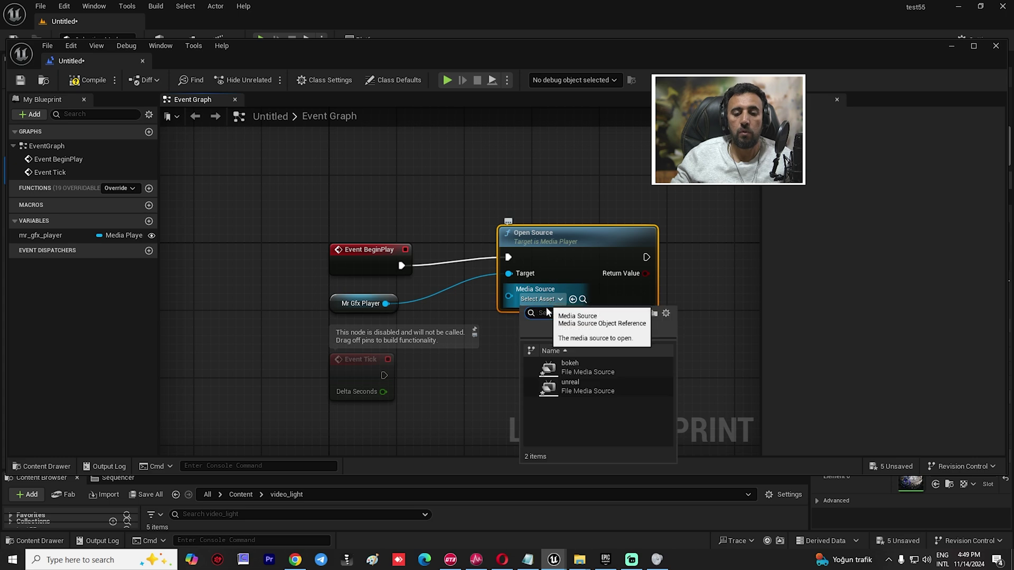
{"action": "left_click", "coordinate": [578, 391]}
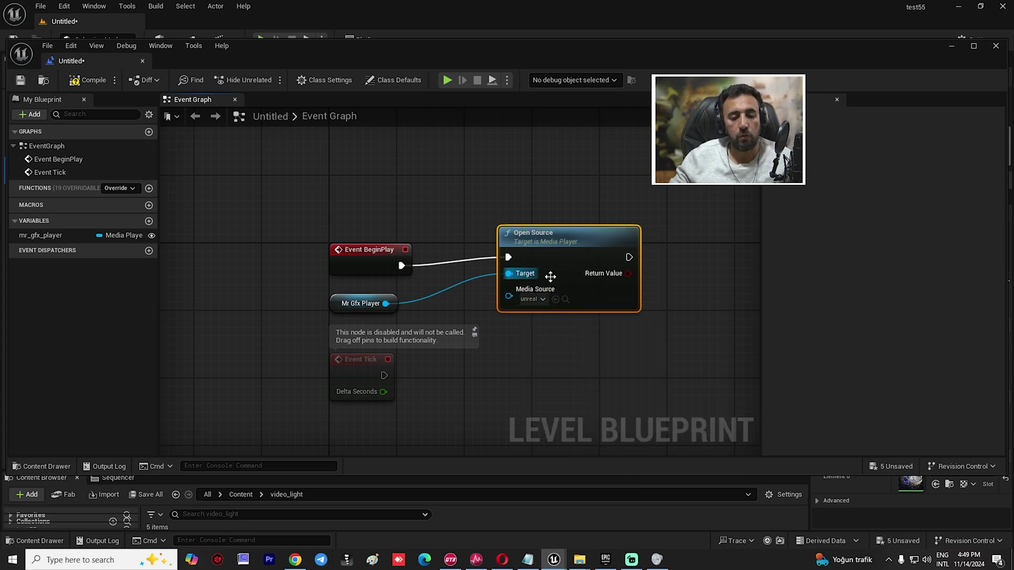
{"action": "left_click_drag", "start_coordinate": [575, 275], "coordinate": [611, 238]}
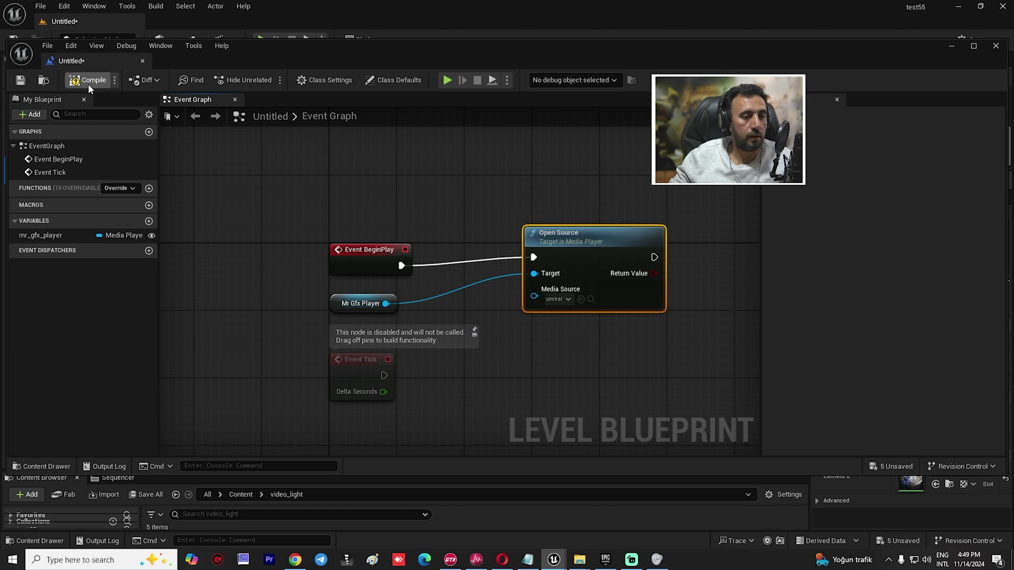
{"action": "left_click", "coordinate": [142, 62]}
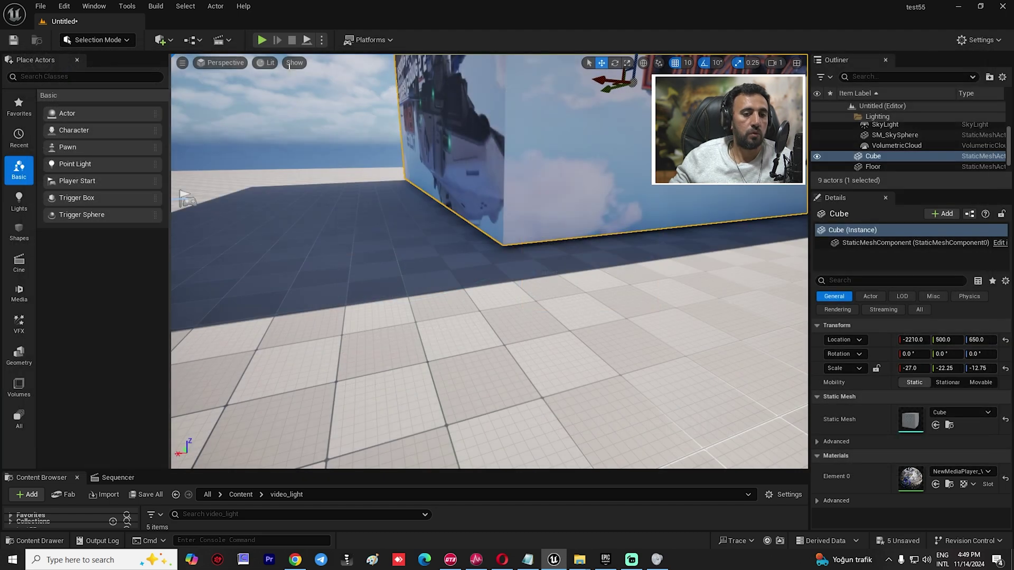
Step: Play the level and run the character around the cube to check the video's playback and orientation
{"action": "left_click", "coordinate": [261, 41]}
{"action": "key", "text": "w"}
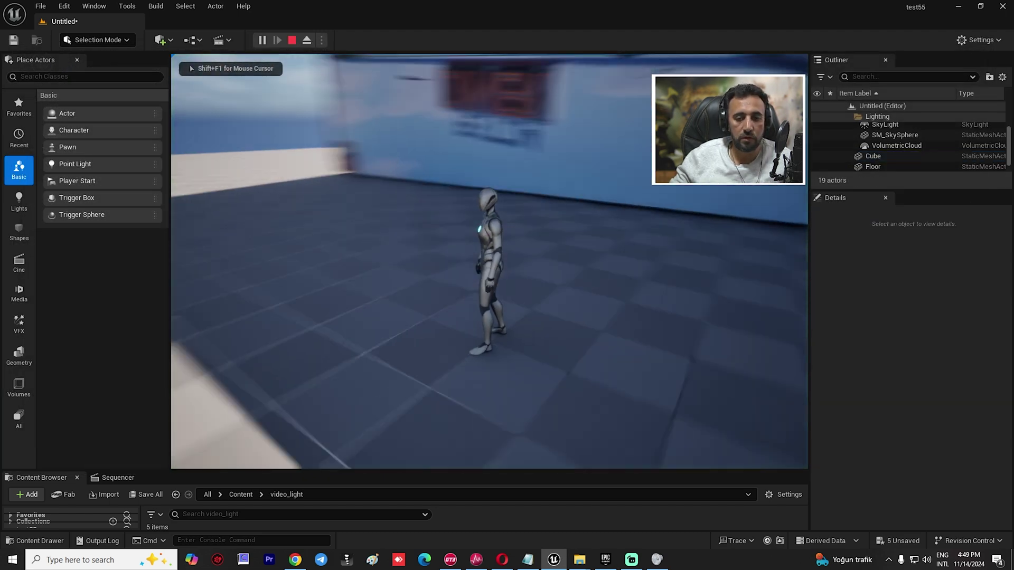
{"action": "key", "text": "s"}
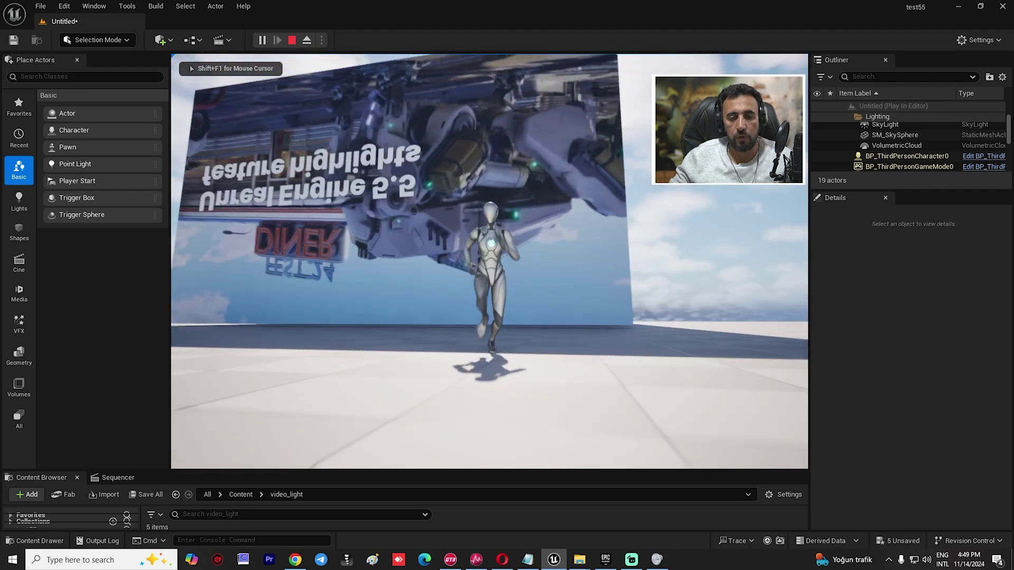
{"action": "key", "text": "w"}
{"action": "key", "text": "s"}
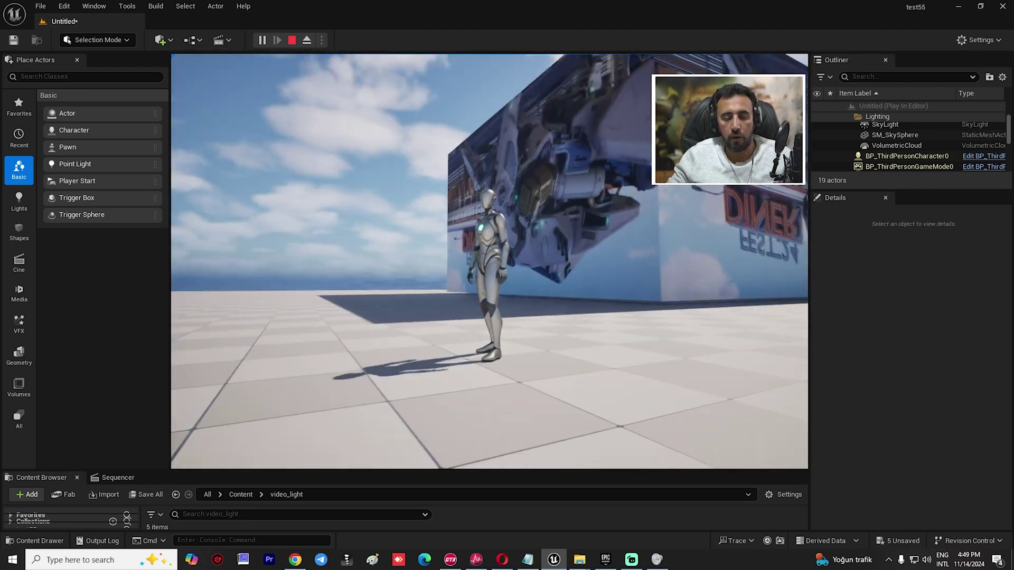
{"action": "key", "text": "w"}
{"action": "key", "text": "s"}
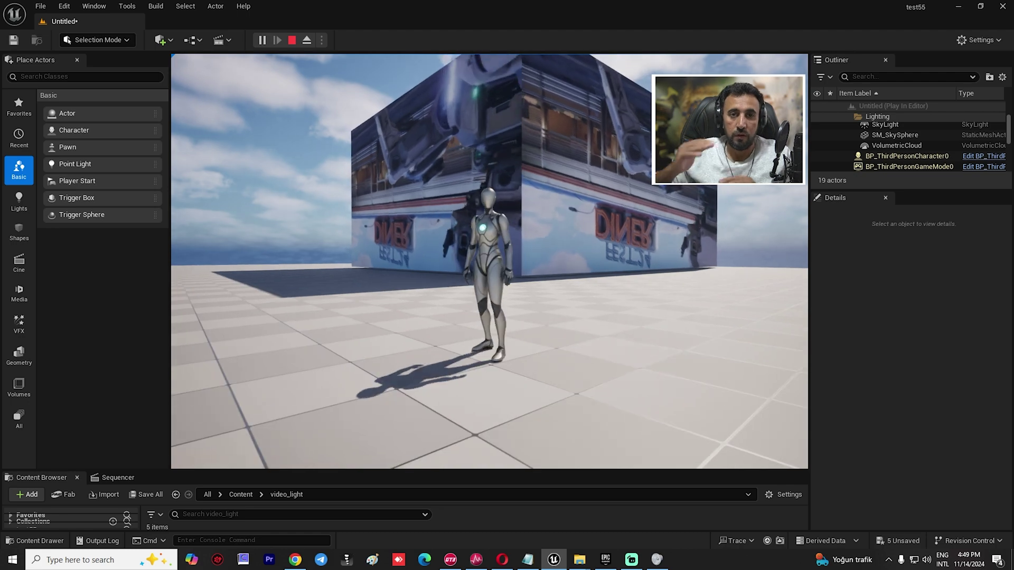
{"action": "key", "text": "Escape"}
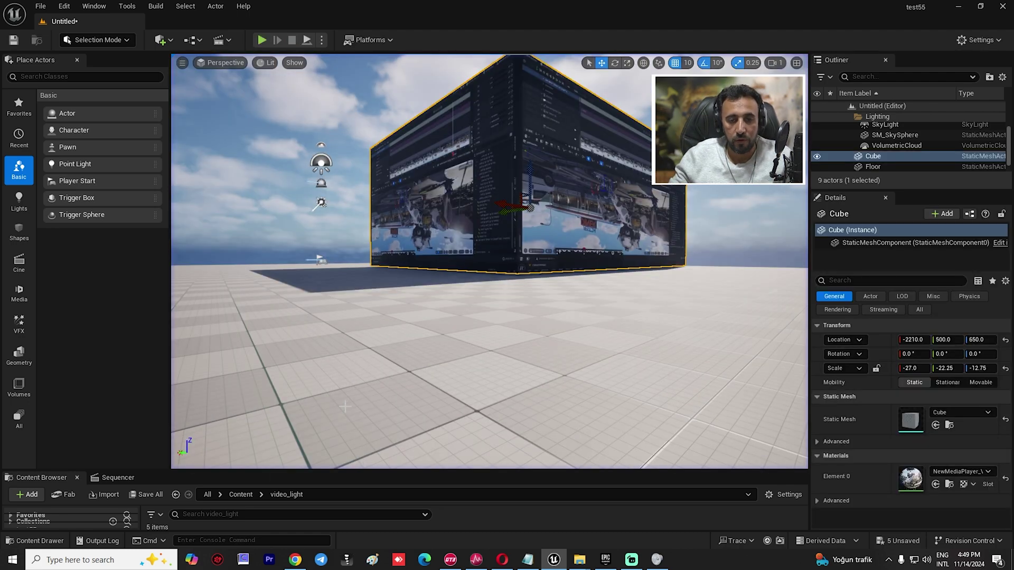
Step: Flip the cube's Z scale to positive, shrink it to about -20.75, -17.1, 10.76, and lower it to Z 540
{"action": "right_click_drag", "start_coordinate": [344, 405], "coordinate": [376, 423]}
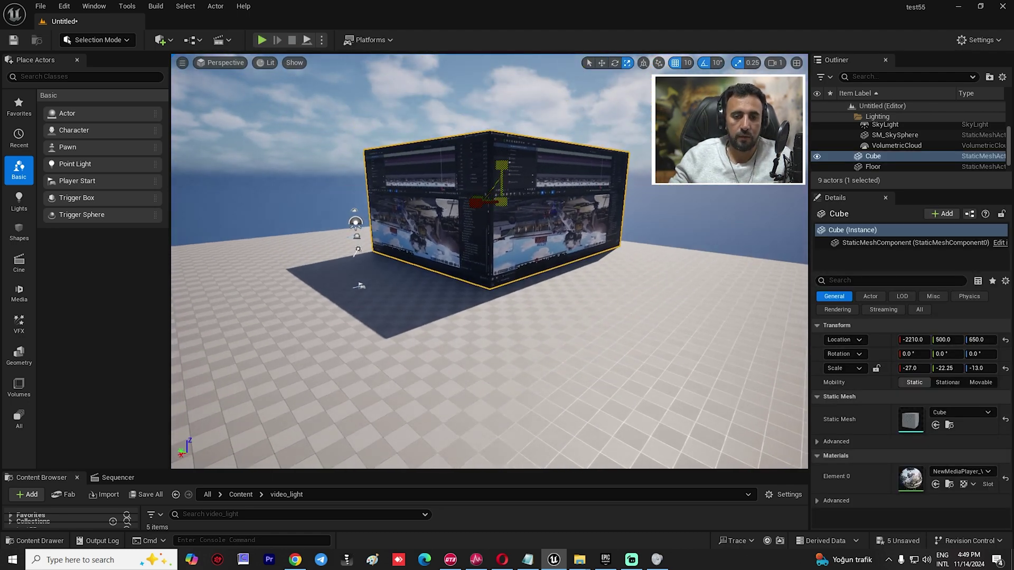
{"action": "left_click_drag", "start_coordinate": [502, 165], "coordinate": [502, 84]}
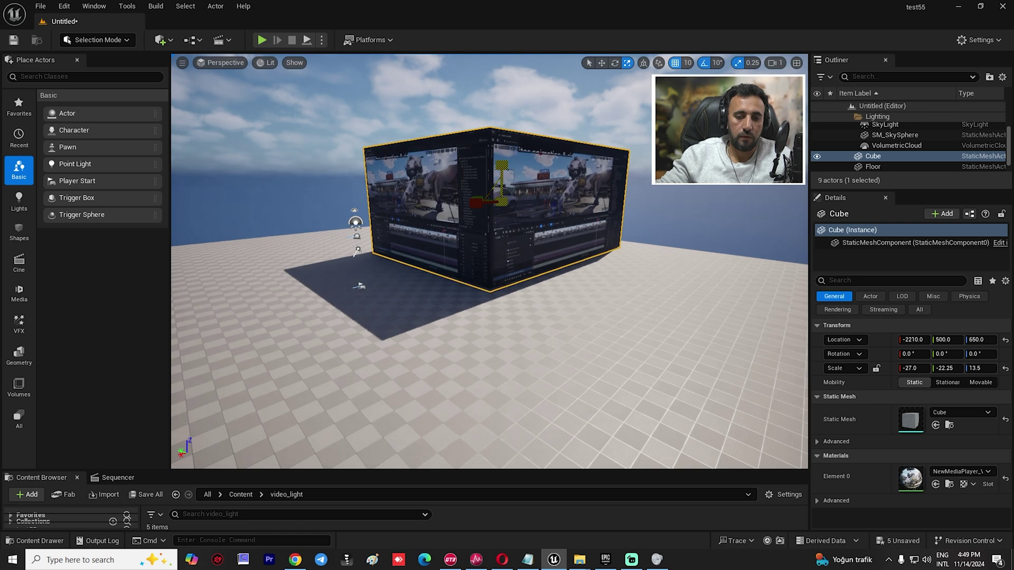
{"action": "left_click_drag", "start_coordinate": [503, 177], "coordinate": [475, 223]}
{"action": "left_click_drag", "start_coordinate": [501, 167], "coordinate": [500, 172]}
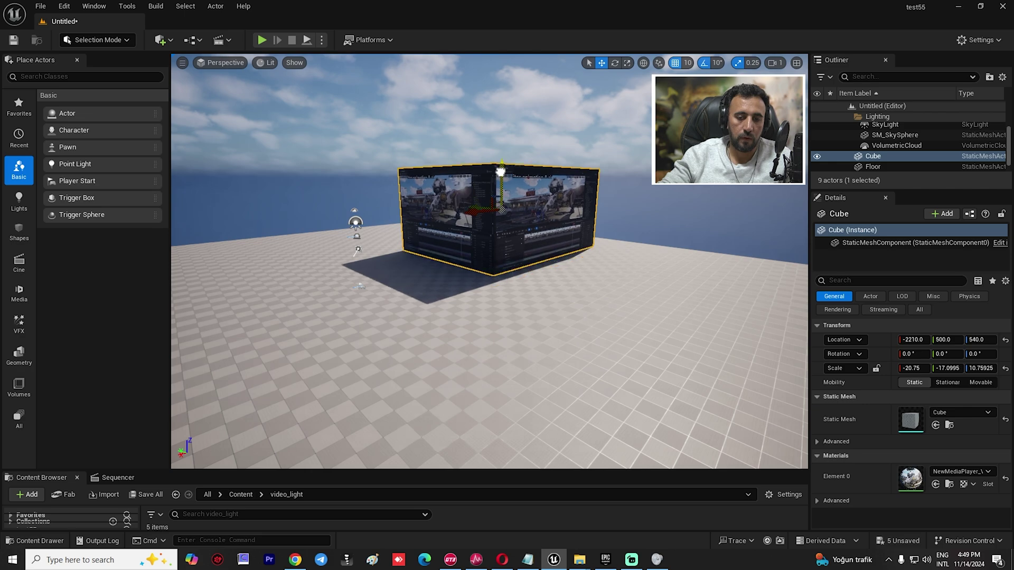
Step: Play the level again and run up to the cube to check that the video is upright
{"action": "left_click", "coordinate": [261, 42]}
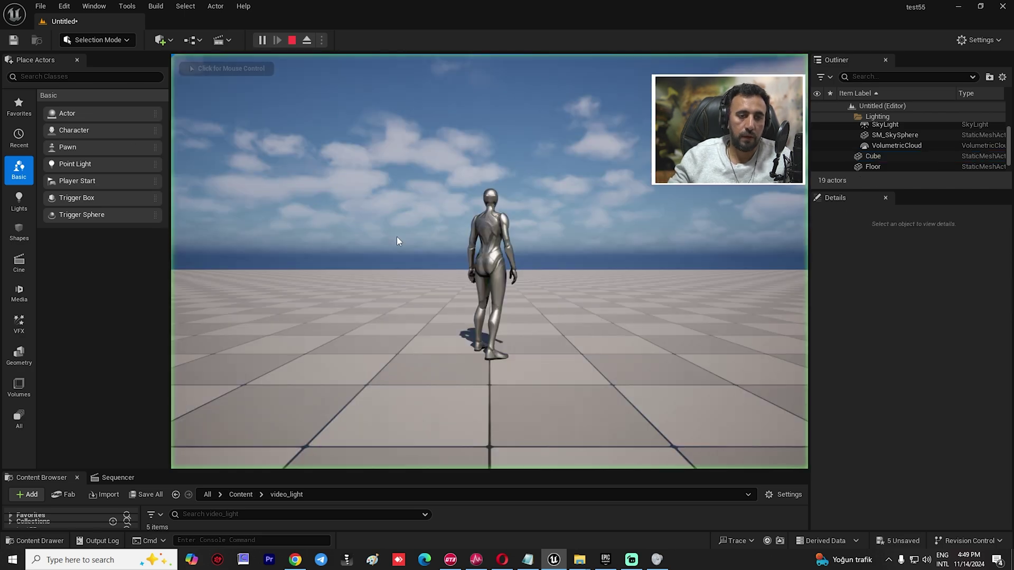
{"action": "key", "text": "w"}
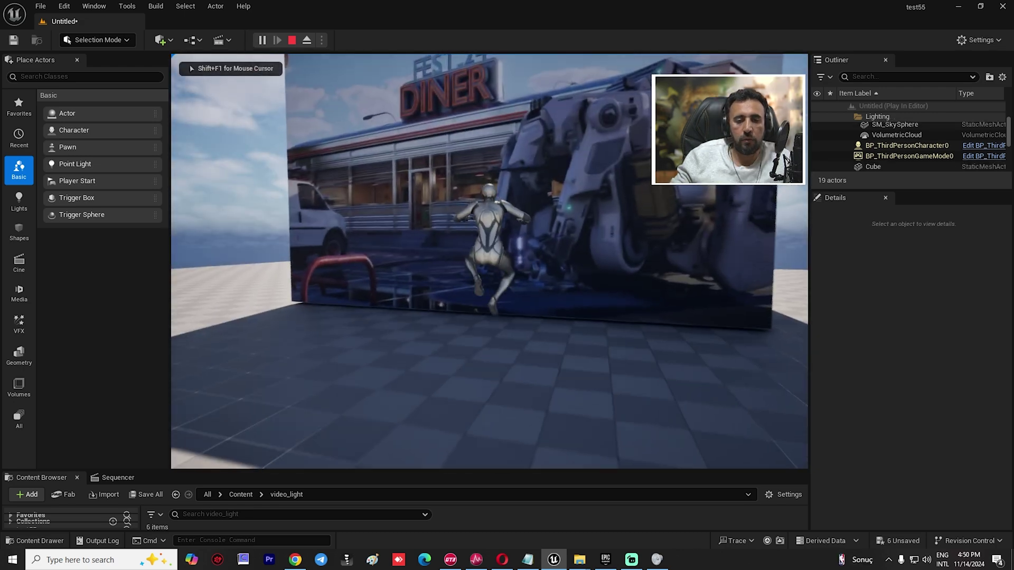
{"action": "key", "text": "Escape"}
Step: Rotate the level's sunlight until the sky and floor are completely dark
{"action": "key", "text": "s"}
{"action": "right_click_drag", "start_coordinate": [762, 357], "coordinate": [755, 344]}
{"action": "key", "text": "ctrl+l"}
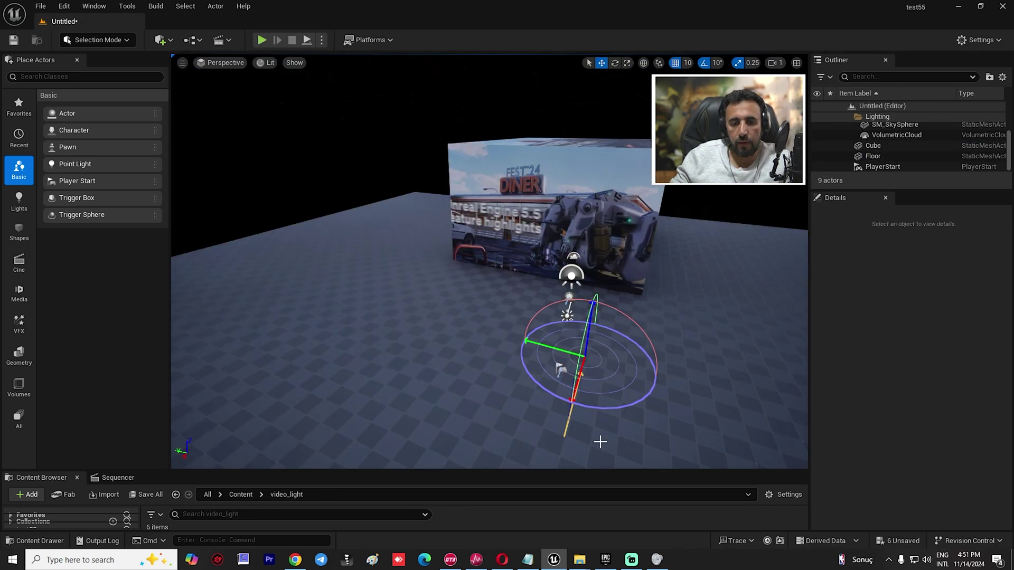
{"action": "left_click", "coordinate": [618, 424]}
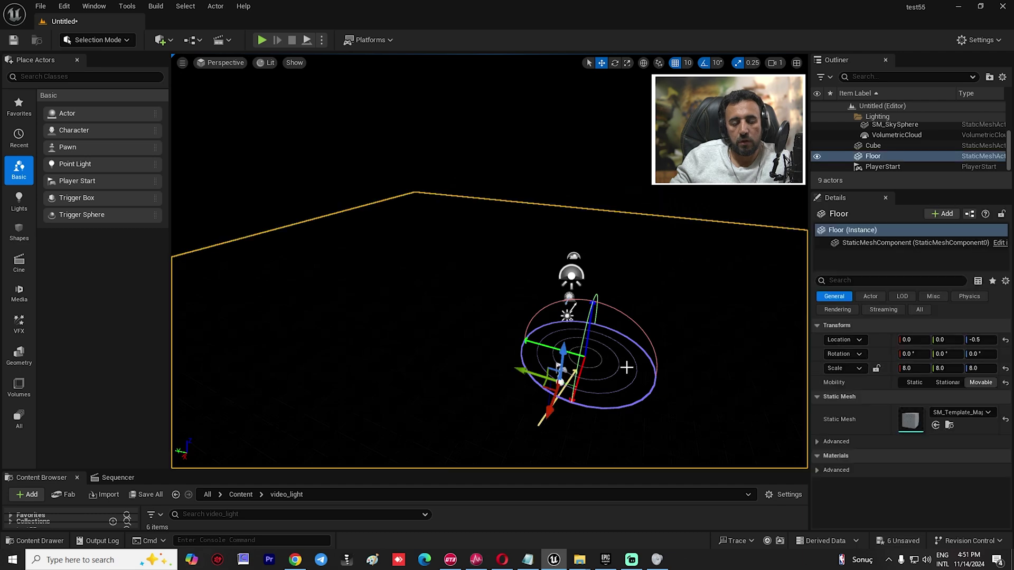
{"action": "right_click_drag", "start_coordinate": [619, 423], "coordinate": [634, 378]}
{"action": "right_click_drag", "start_coordinate": [498, 262], "coordinate": [503, 251]}
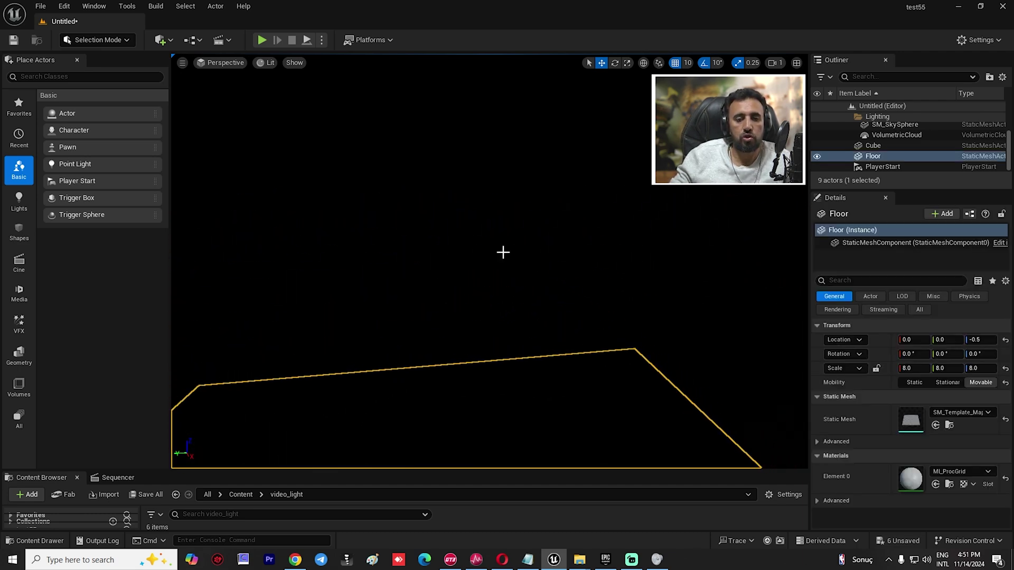
Step: Open the NewMediaPlayer_Video_Mat material and connect the Texture Sample's RGBA output to Emissive Color
{"action": "double_click", "coordinate": [360, 413]}
{"action": "left_click_drag", "start_coordinate": [547, 199], "coordinate": [465, 170]}
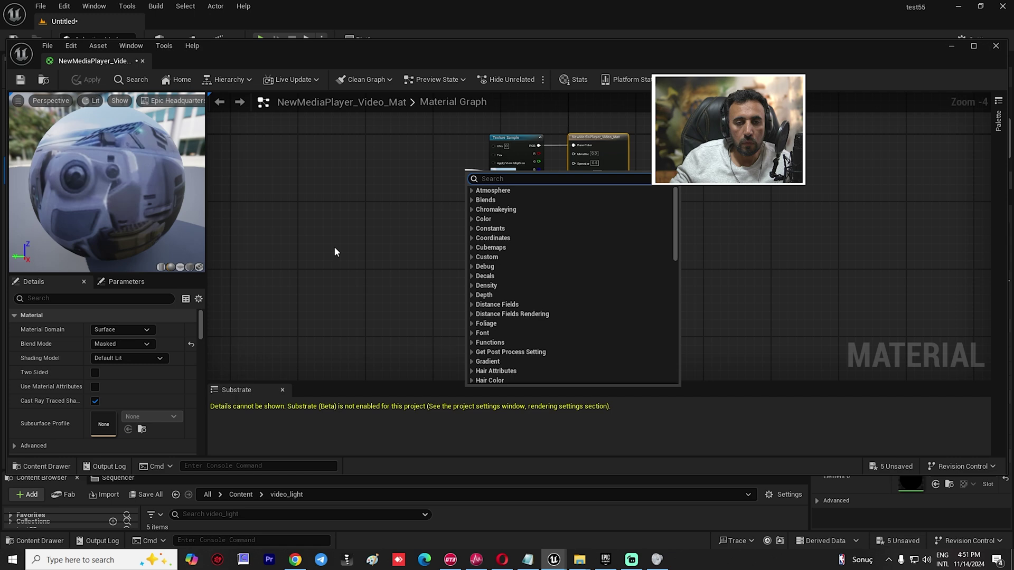
{"action": "left_click", "coordinate": [334, 251]}
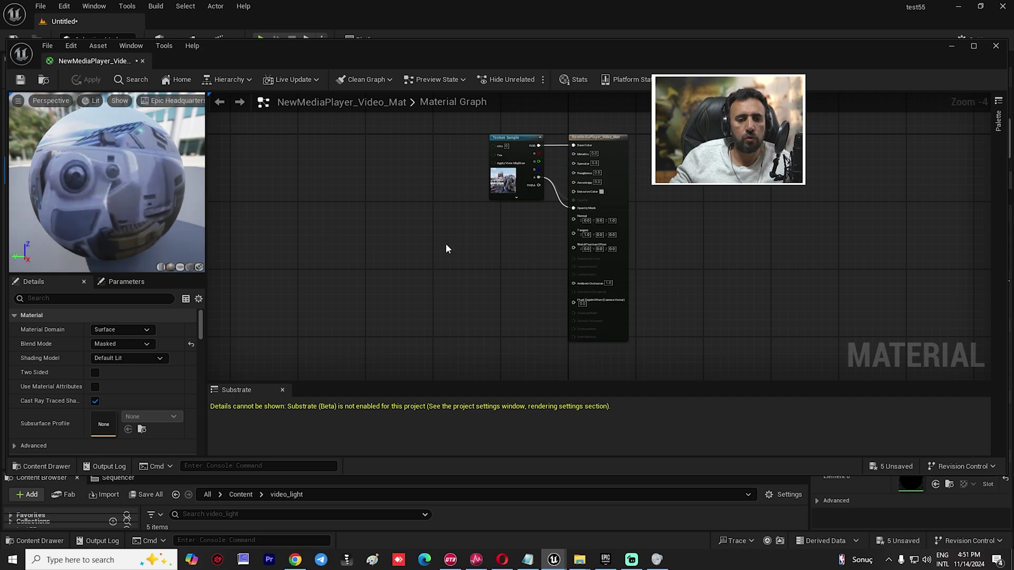
{"action": "scroll", "coordinate": [476, 248], "scroll_direction": "up", "scroll_amount": 5}
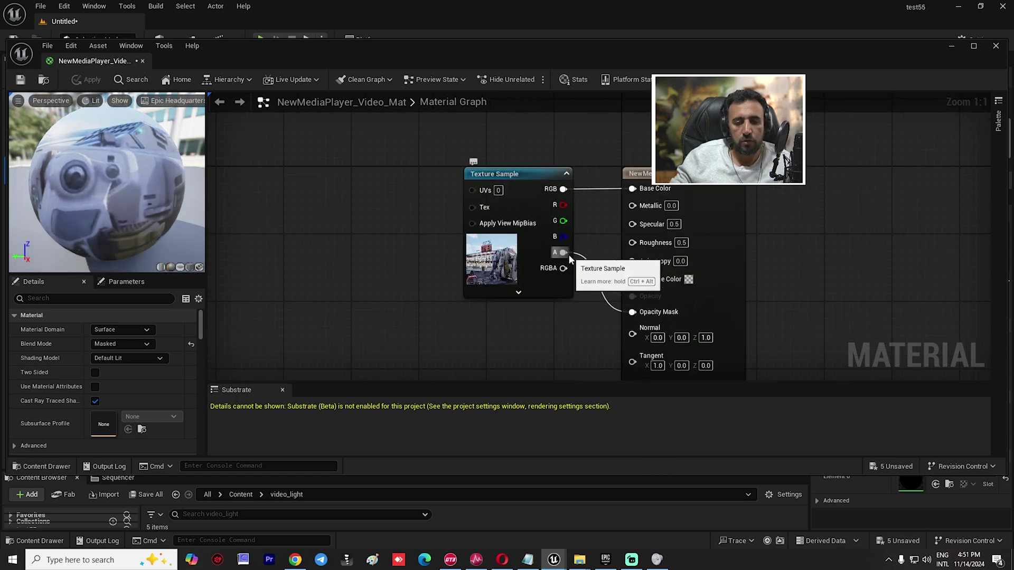
{"action": "left_click_drag", "start_coordinate": [639, 301], "coordinate": [633, 280]}
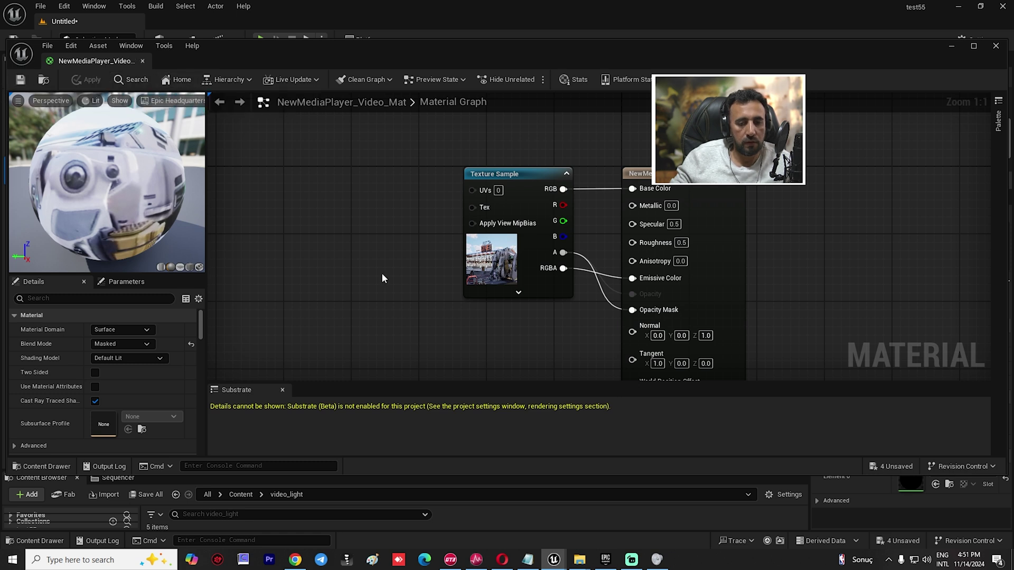
Step: Insert a Multiply node between the texture's RGBA output and Emissive Color, with a new Constant node feeding its B input
{"action": "left_click_drag", "start_coordinate": [527, 175], "coordinate": [373, 150]}
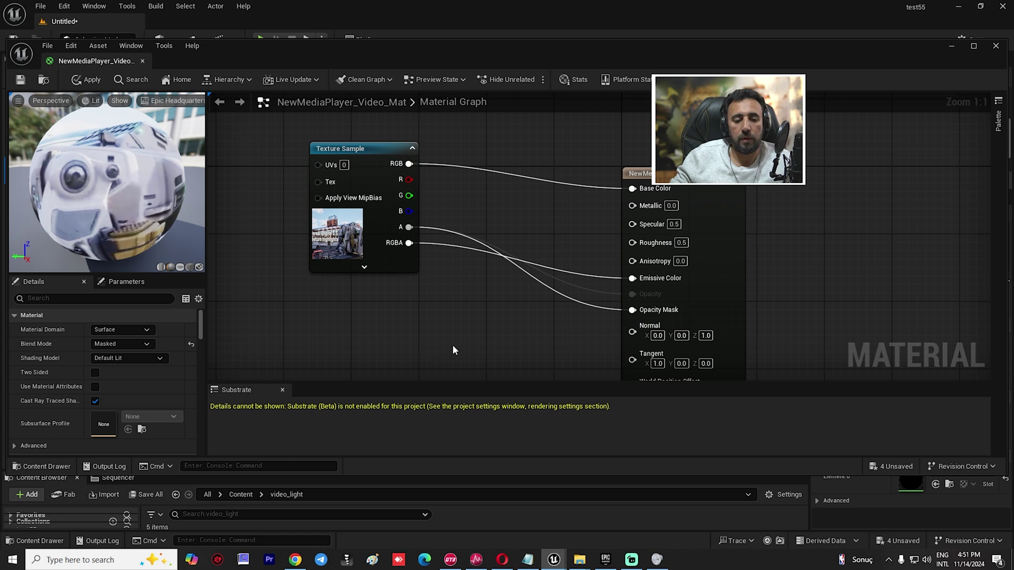
{"action": "left_click", "coordinate": [454, 315]}
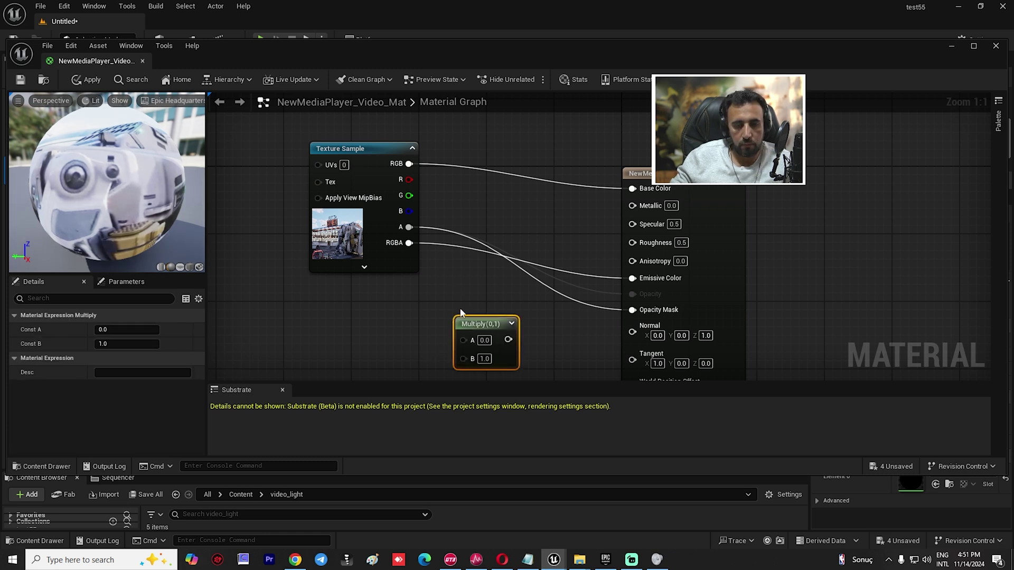
{"action": "left_click_drag", "start_coordinate": [475, 323], "coordinate": [497, 280]}
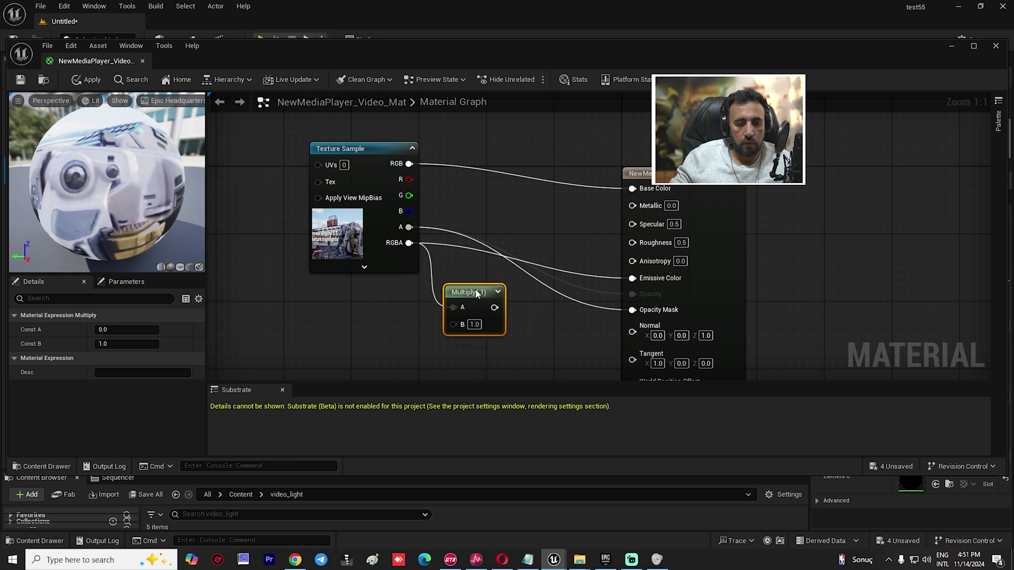
{"action": "left_click", "coordinate": [376, 334]}
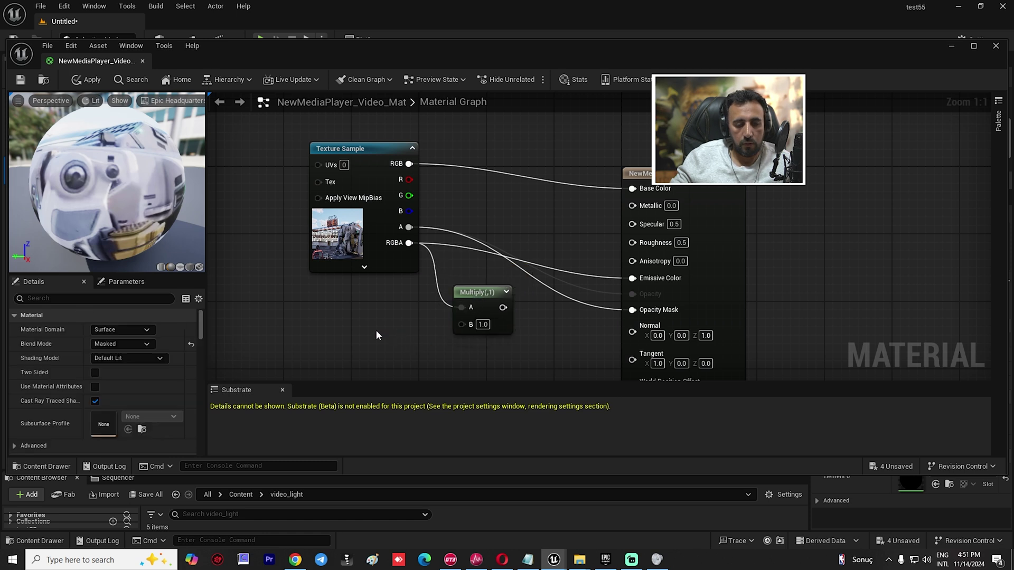
{"action": "left_click", "coordinate": [328, 321]}
{"action": "left_click_drag", "start_coordinate": [437, 340], "coordinate": [516, 312]}
{"action": "left_click_drag", "start_coordinate": [659, 284], "coordinate": [655, 280]}
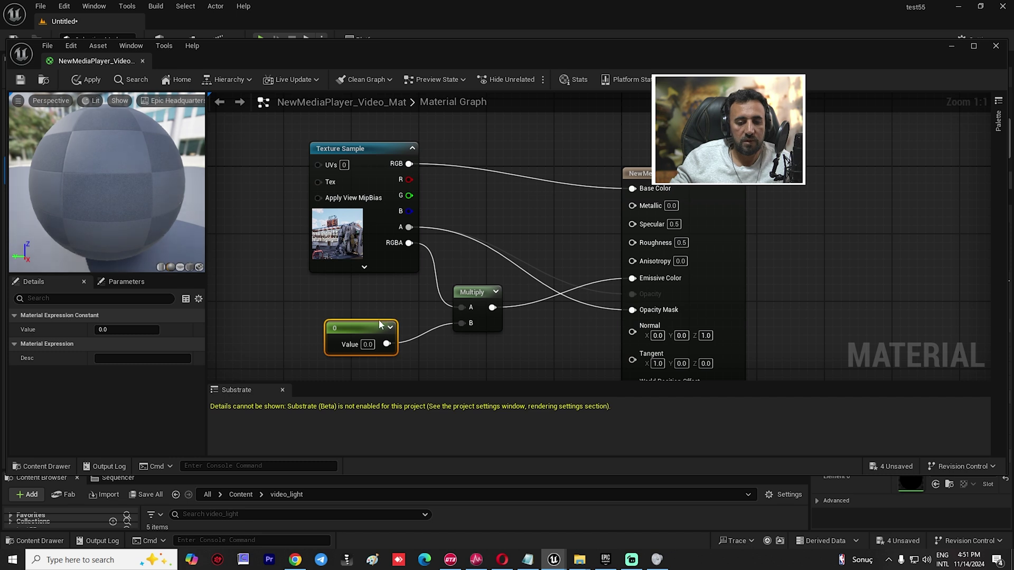
Step: Set the constant's value to 5, apply the change to the material, and close the material editor
{"action": "left_click", "coordinate": [121, 329]}
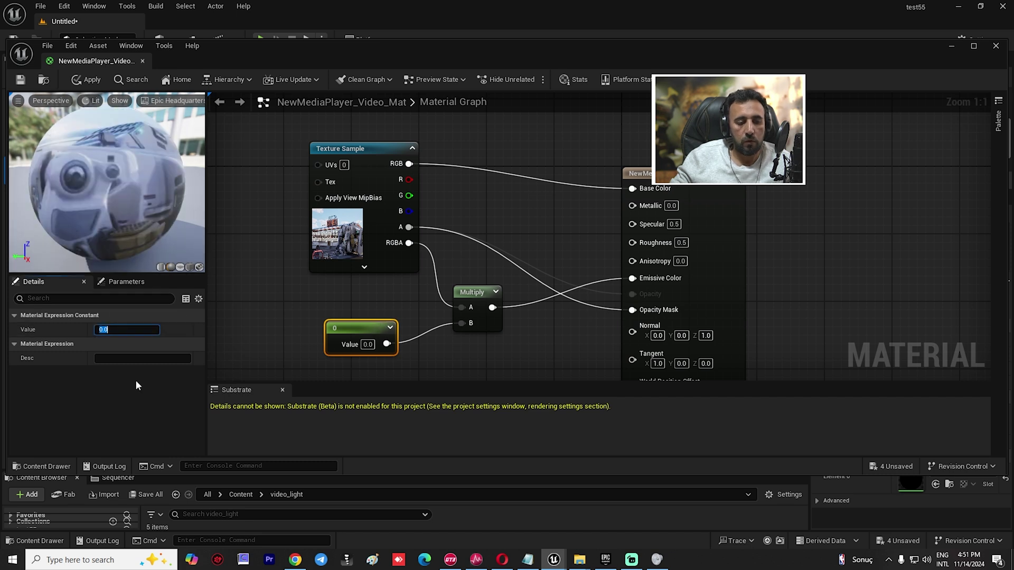
{"action": "type", "text": "1"}
{"action": "key", "text": "Return"}
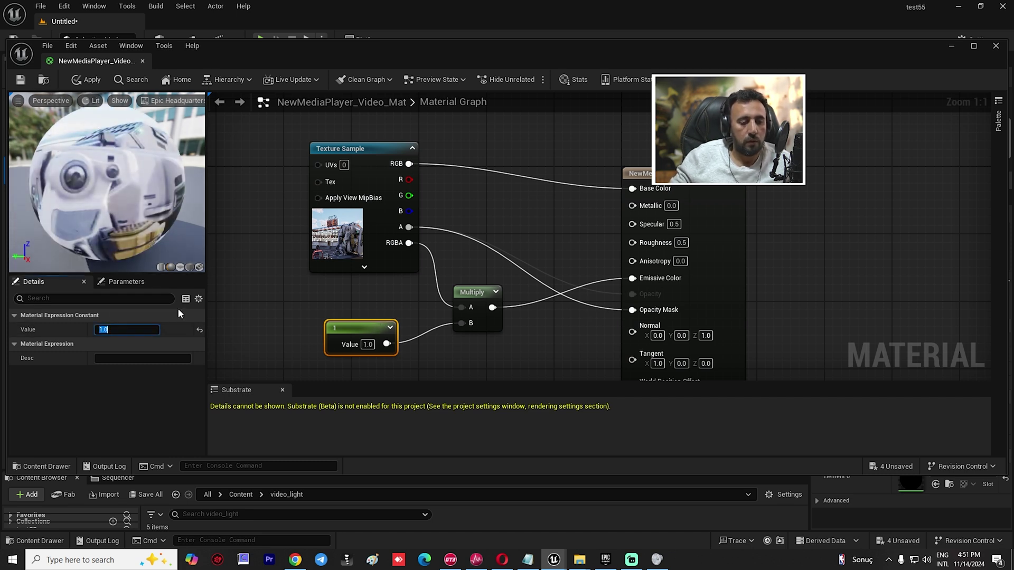
{"action": "type", "text": "5"}
{"action": "key", "text": "Return"}
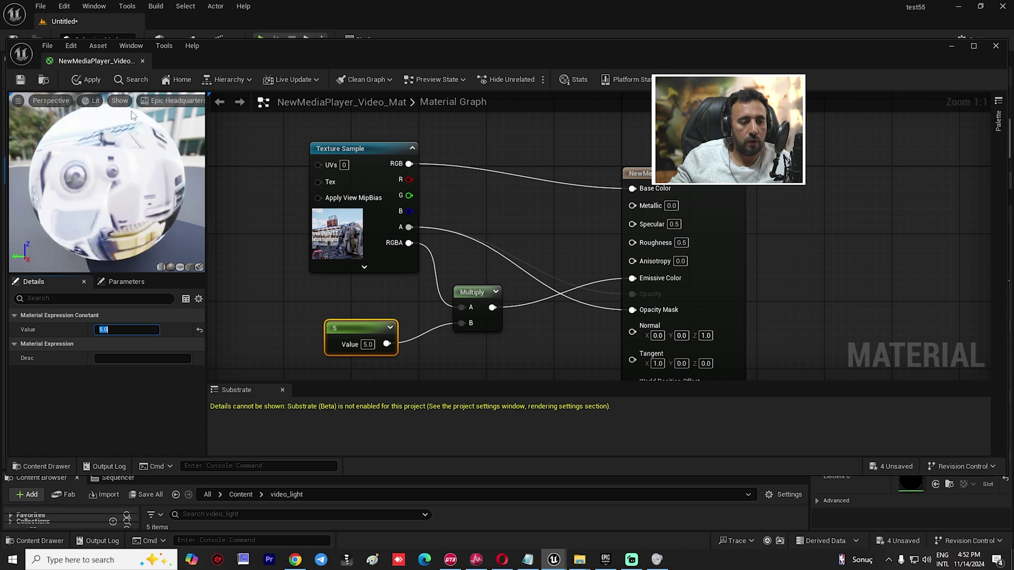
{"action": "left_click", "coordinate": [85, 82]}
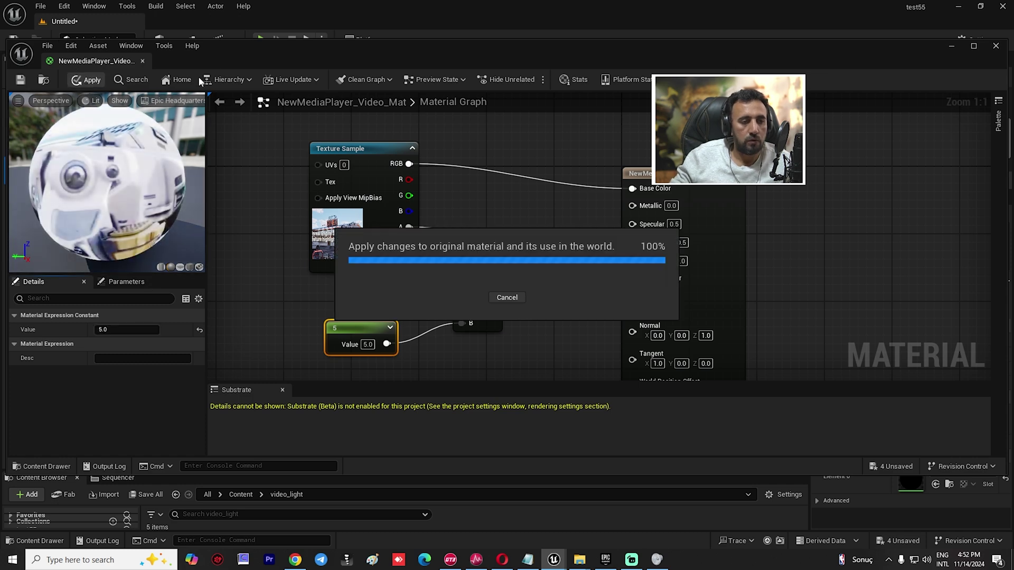
{"action": "left_click", "coordinate": [143, 61]}
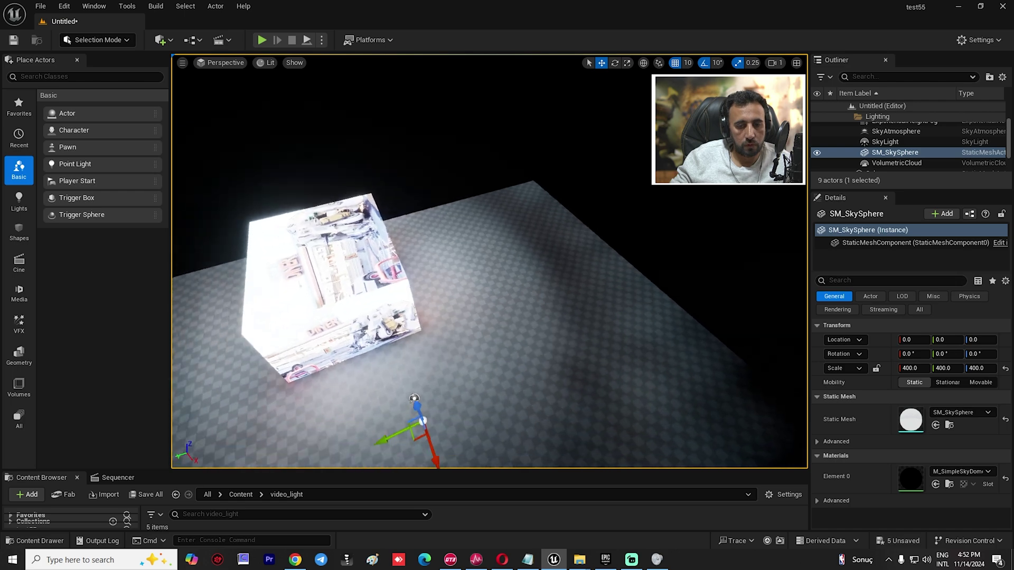
Step: Reopen NewMediaPlayer_Video_Mat from the video_light folder, save it, and close it again
{"action": "right_click_drag", "start_coordinate": [489, 261], "coordinate": [451, 211]}
{"action": "key", "text": "w"}
{"action": "key", "text": "s"}
{"action": "key", "text": "ctrl+space"}
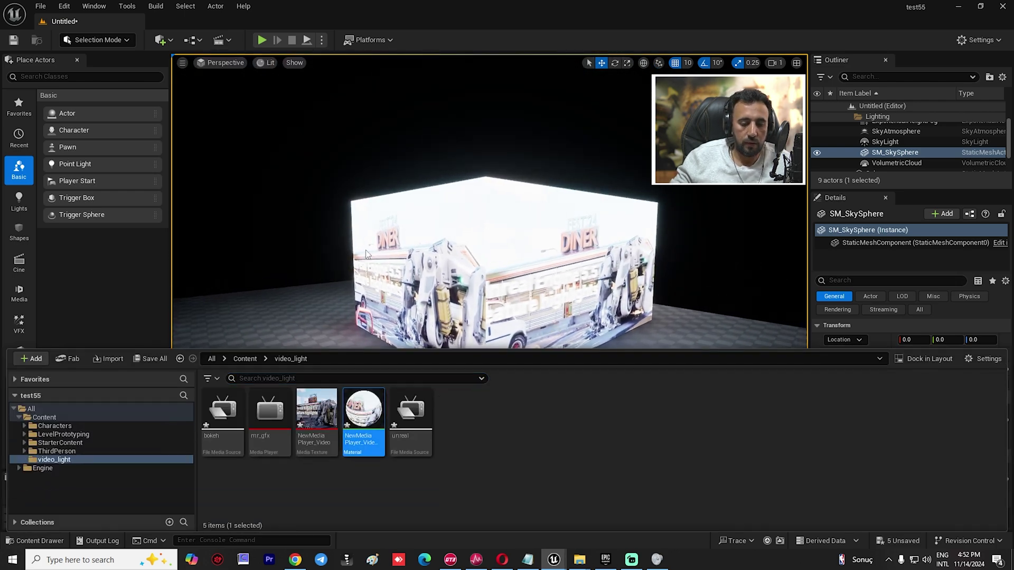
{"action": "double_click", "coordinate": [364, 411]}
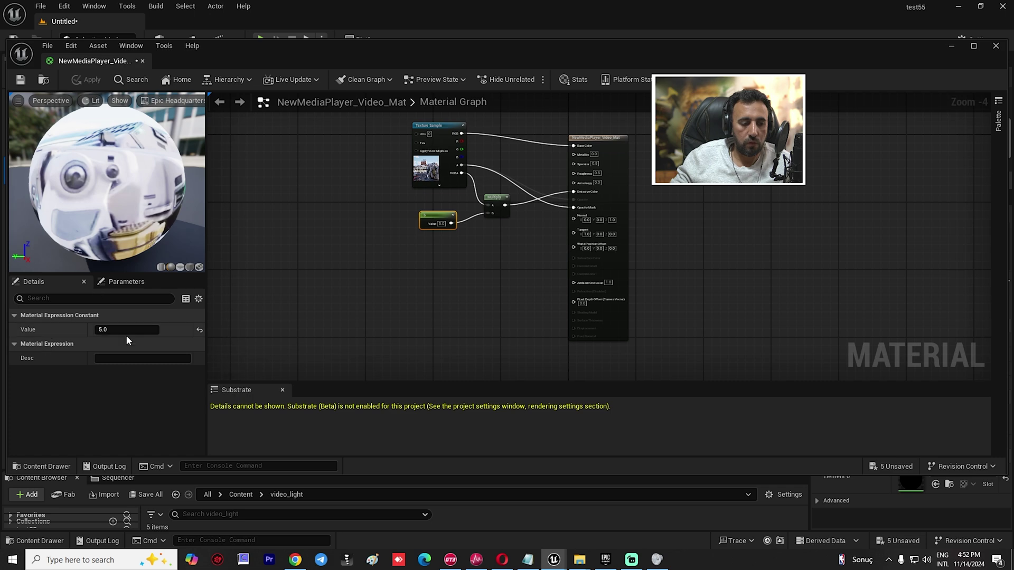
{"action": "left_click", "coordinate": [18, 81]}
{"action": "left_click", "coordinate": [142, 62]}
Step: Play the level and run the character around the cube screen to check the video's emissive lighting, and stop the session
{"action": "mouse_move", "coordinate": [632, 315]}
{"action": "right_mouse_down"}
{"action": "mouse_move", "coordinate": [681, 317]}
{"action": "mouse_move", "coordinate": [632, 327]}
{"action": "right_mouse_up"}
{"action": "left_click", "coordinate": [262, 40]}
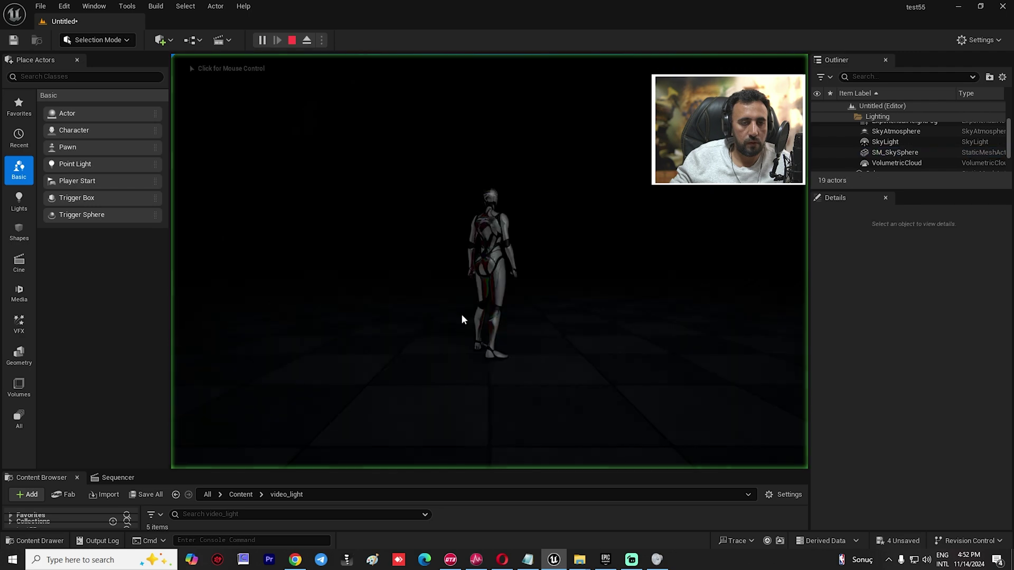
{"action": "key", "text": "s"}
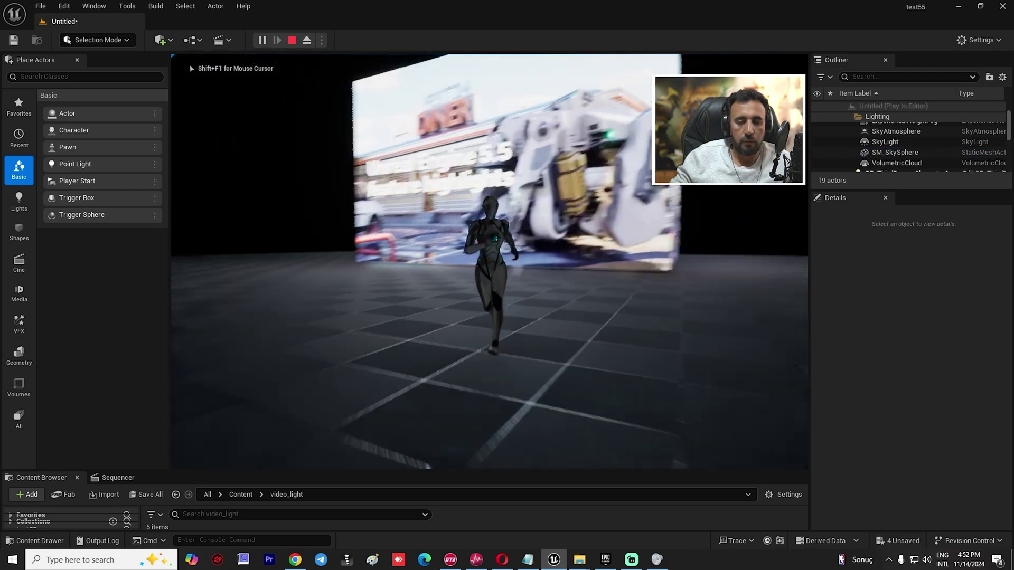
{"action": "key", "text": "w"}
{"action": "key", "text": "d"}
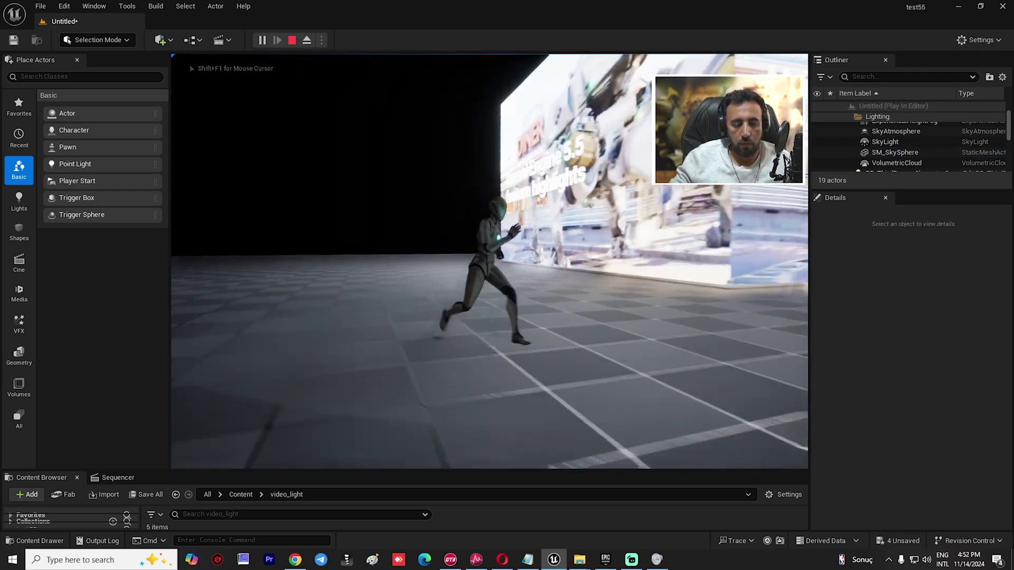
{"action": "key", "text": "s"}
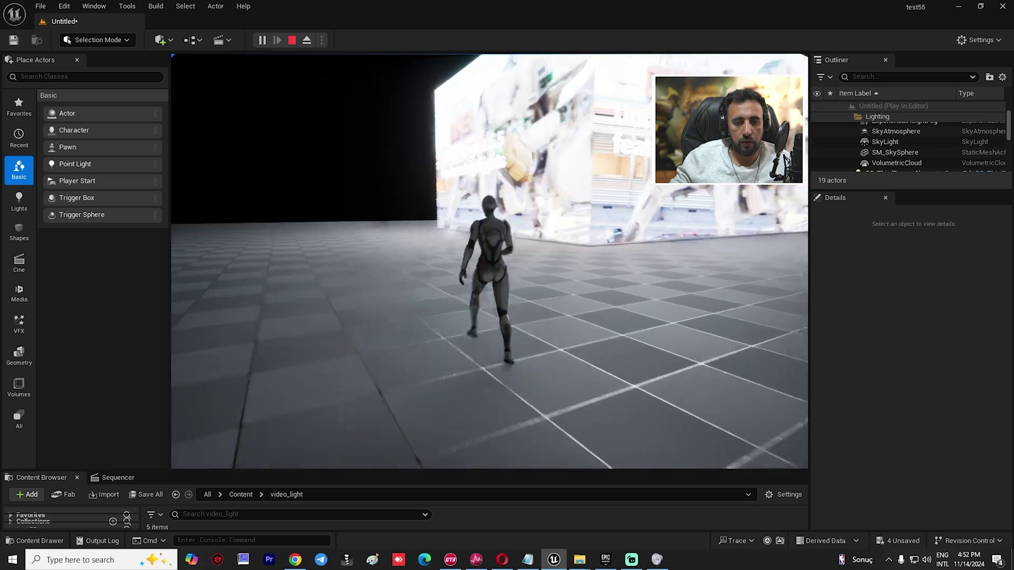
{"action": "key", "text": "Escape"}
Step: Reopen NewMediaPlayer_Video_Mat, set the constant feeding the Multiply node to 0.1, save the material, and close its editor
{"action": "key", "text": "ctrl+space"}
{"action": "left_click", "coordinate": [350, 425]}
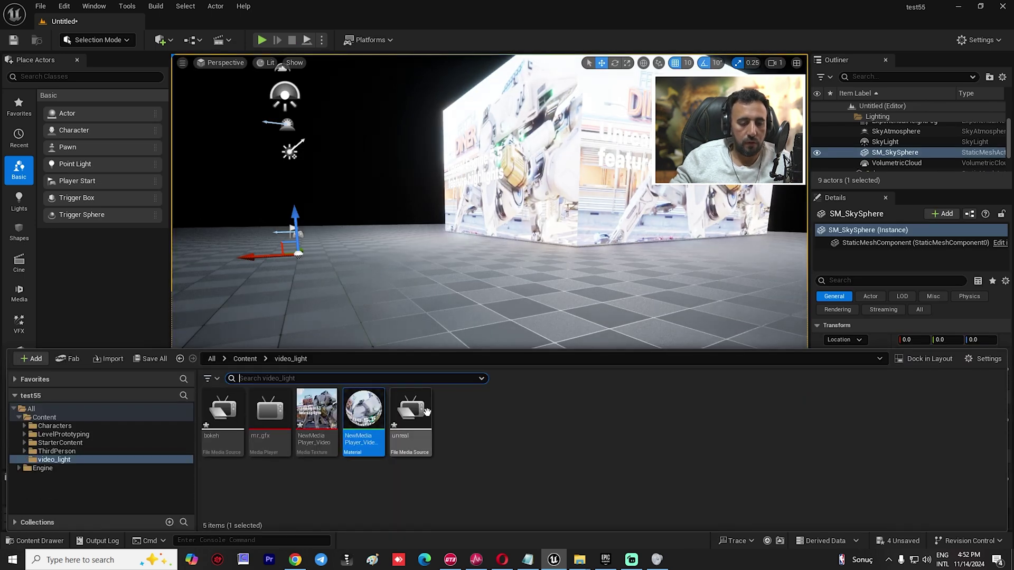
{"action": "double_click", "coordinate": [364, 411]}
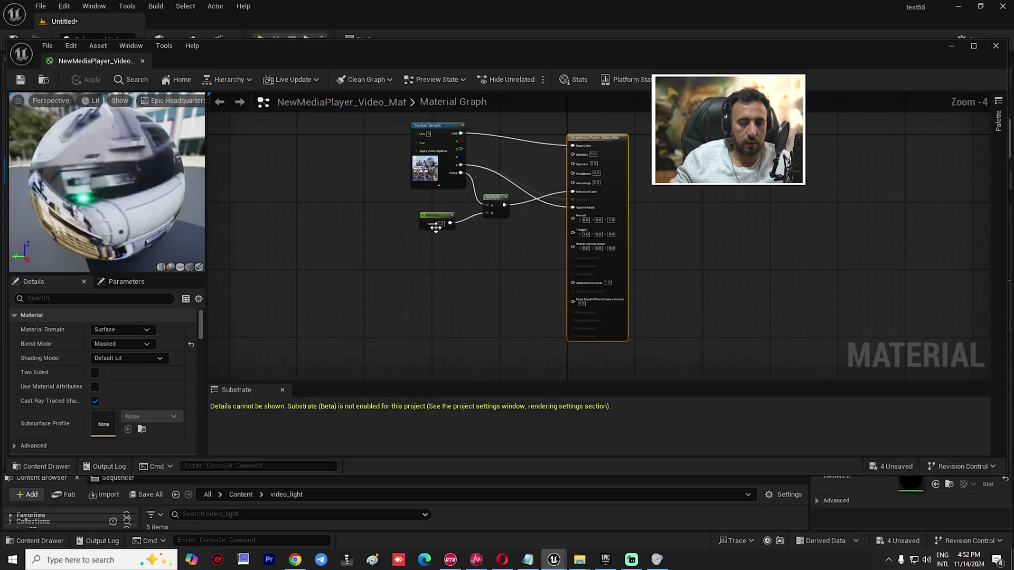
{"action": "left_click", "coordinate": [435, 213]}
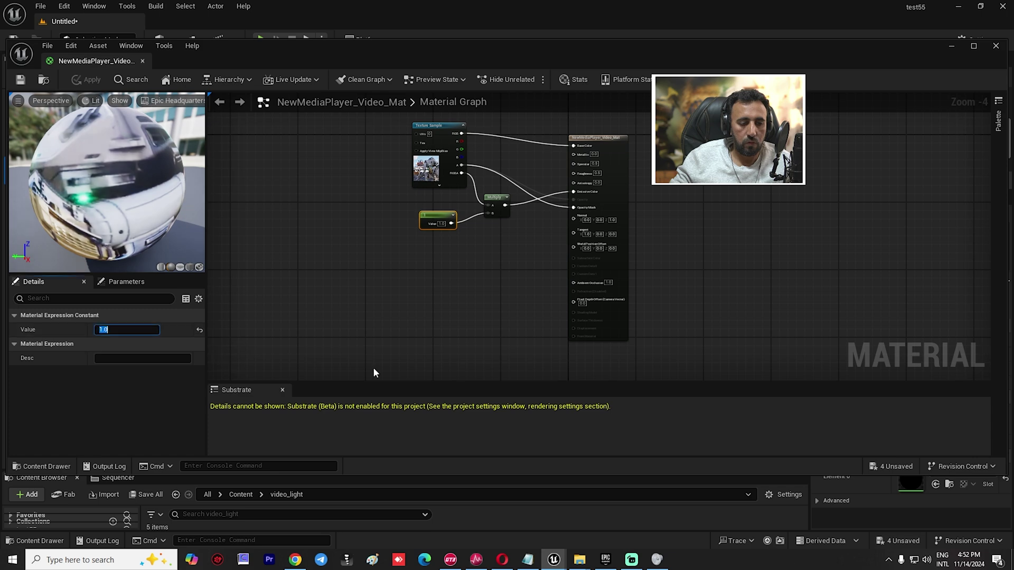
{"action": "type", "text": "0.0"}
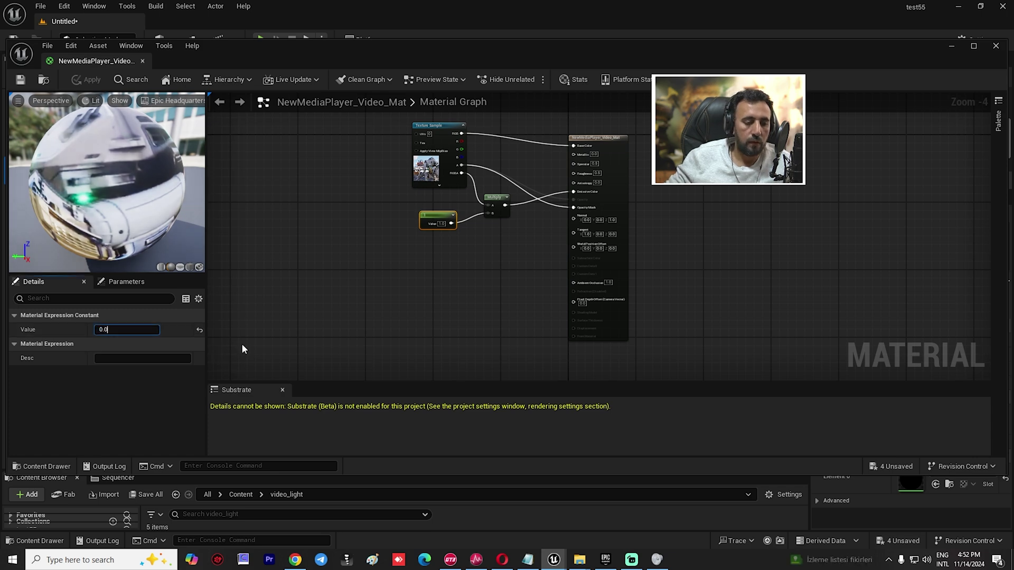
{"action": "key", "text": "BackSpace"}
{"action": "type", "text": "13"}
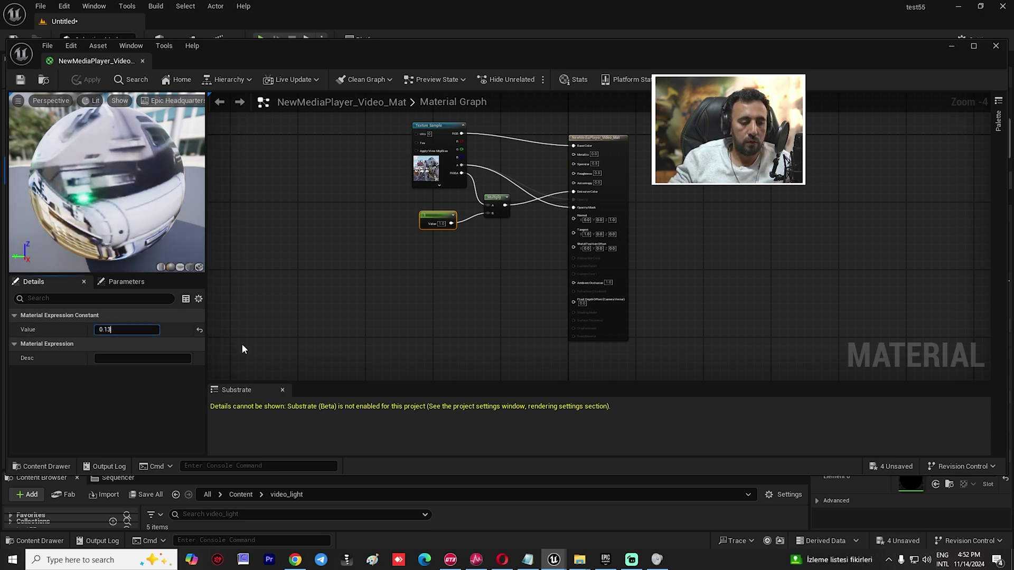
{"action": "key", "text": "Return"}
{"action": "left_click", "coordinate": [20, 80]}
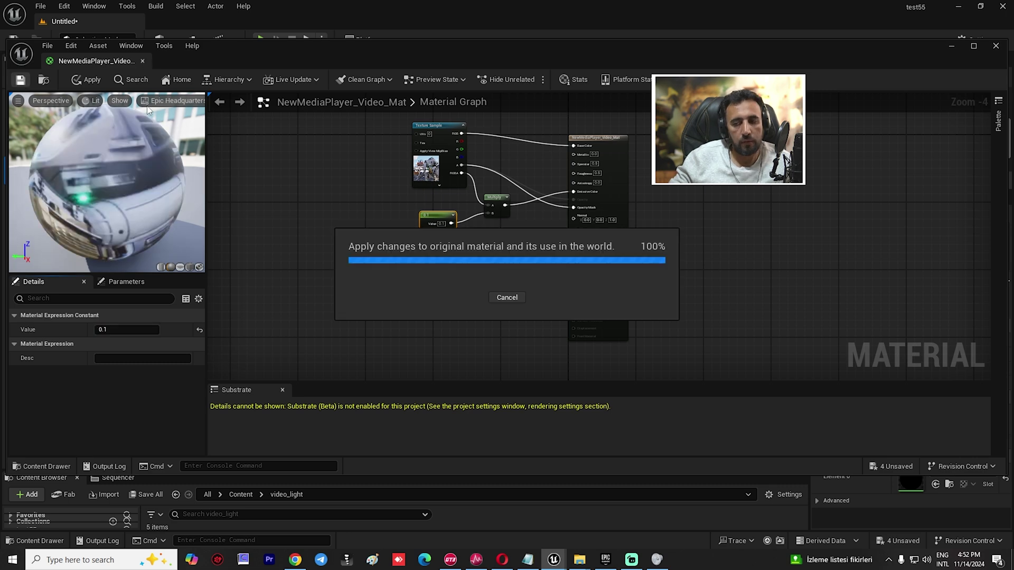
{"action": "left_click", "coordinate": [143, 61]}
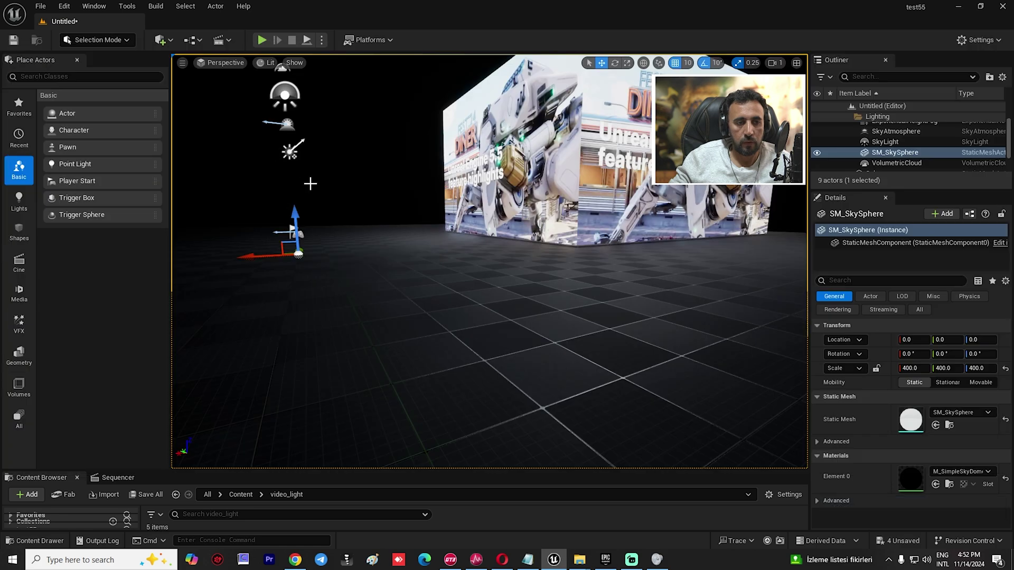
Step: Play-test the level again, running the character around the cube to examine the dimmer video light, and end the session
{"action": "left_click", "coordinate": [260, 40]}
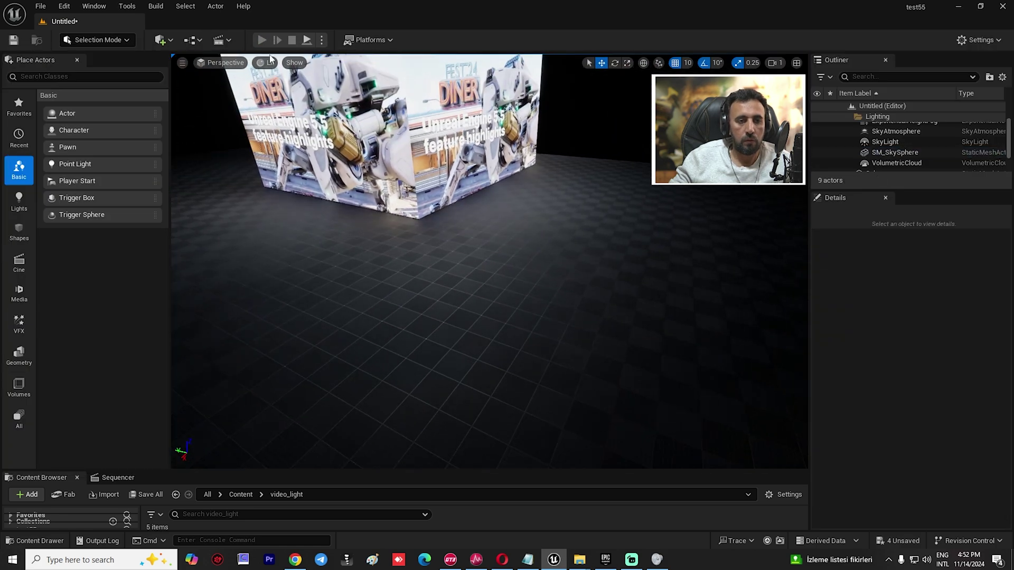
{"action": "key", "text": "w"}
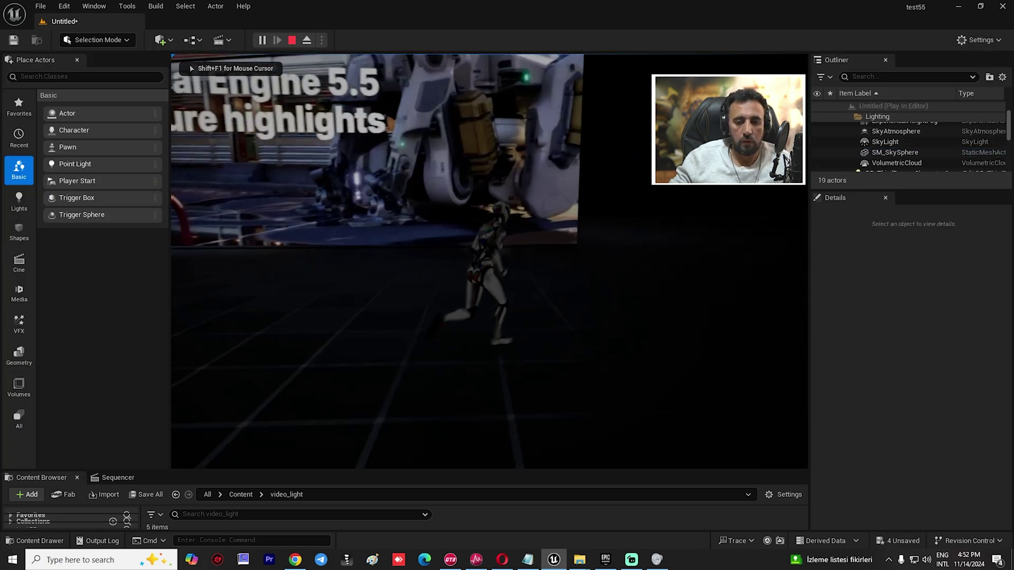
{"action": "key", "text": "w"}
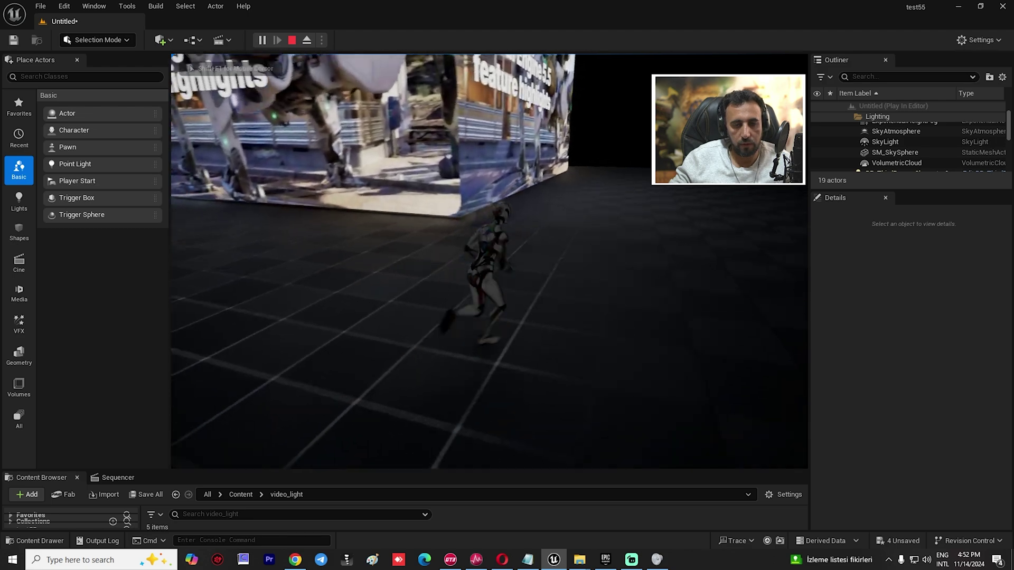
{"action": "key", "text": "s"}
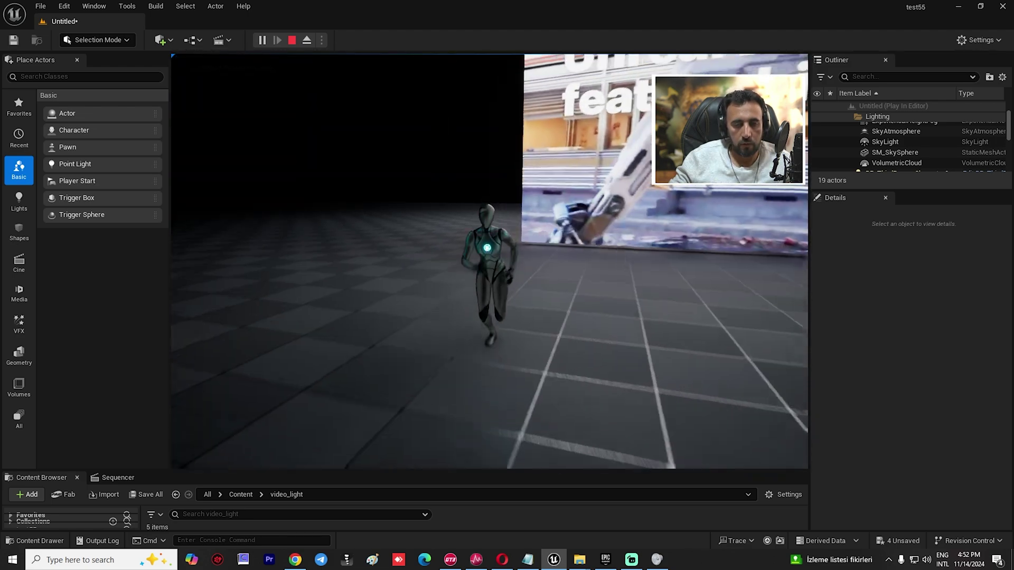
{"action": "key", "text": "a"}
{"action": "key", "text": "w"}
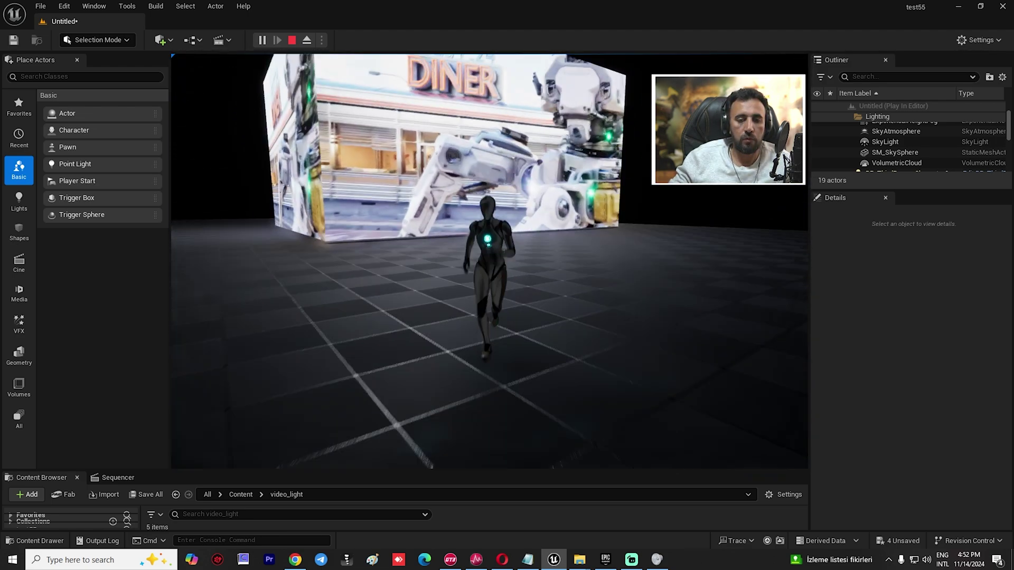
{"action": "key", "text": "a"}
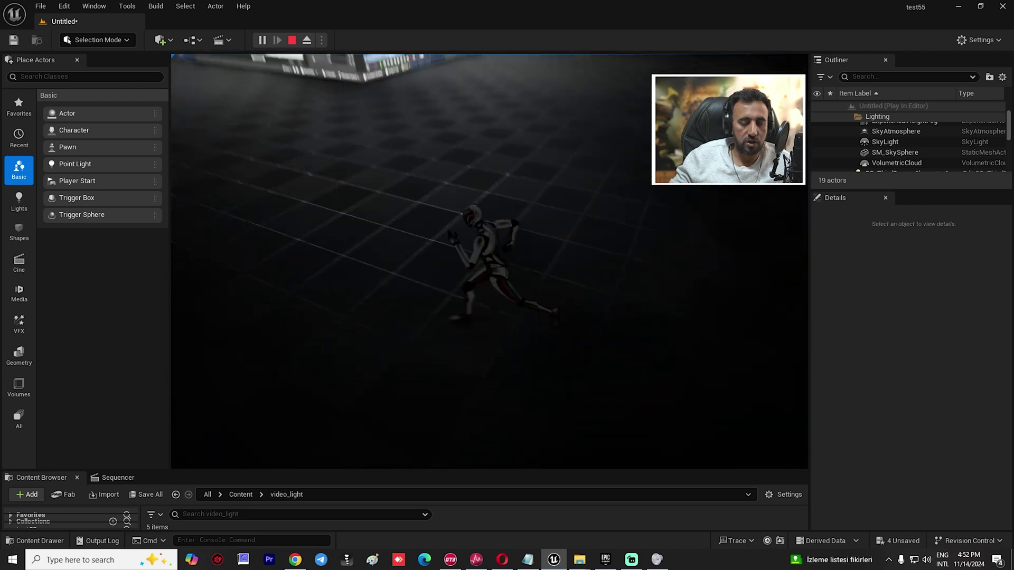
{"action": "key", "text": "Escape"}
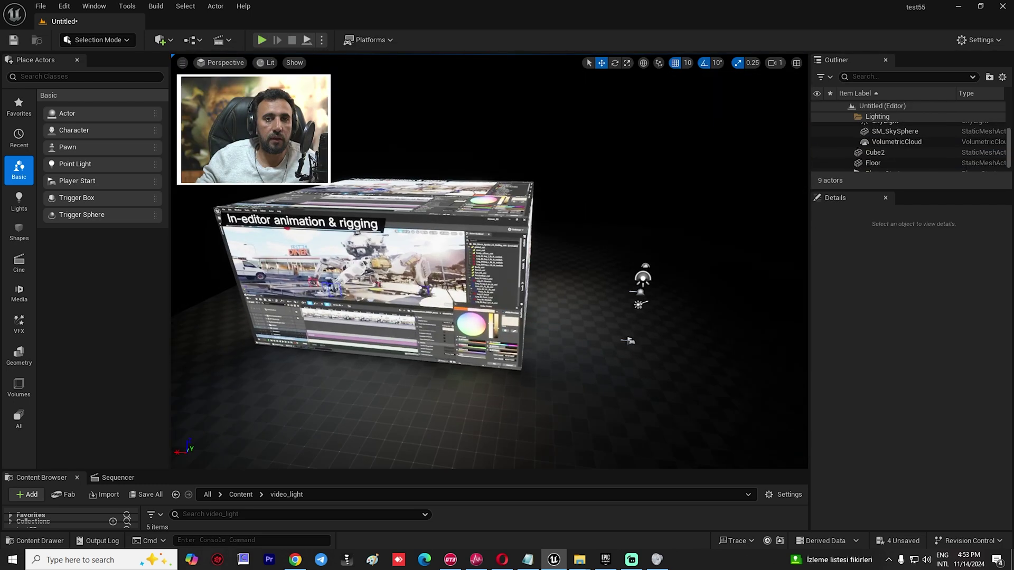
Step: Duplicate the video cube and place the copy beside the original at location -460, 500, 550
{"action": "mouse_move", "coordinate": [551, 306]}
{"action": "right_mouse_down"}
{"action": "mouse_move", "coordinate": [565, 317]}
{"action": "mouse_move", "coordinate": [551, 306]}
{"action": "right_mouse_up"}
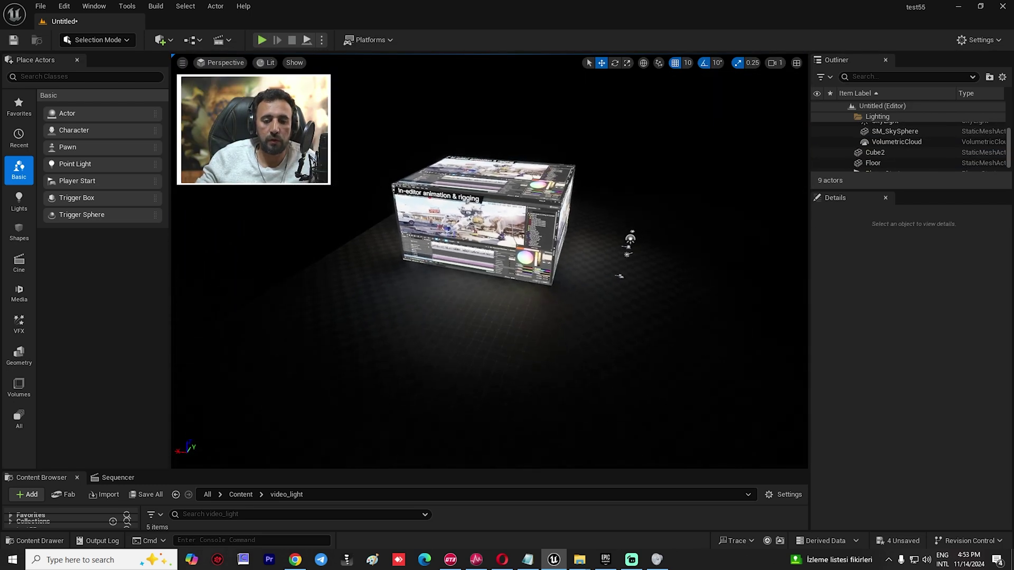
{"action": "left_click", "coordinate": [465, 221]}
{"action": "left_click_drag", "start_coordinate": [454, 221], "coordinate": [629, 236], "text": "alt"}
{"action": "right_click_drag", "start_coordinate": [629, 236], "coordinate": [557, 370]}
Step: Open the bokeh file media source from the video_light folder to check its video file, and close it
{"action": "key", "text": "ctrl+space"}
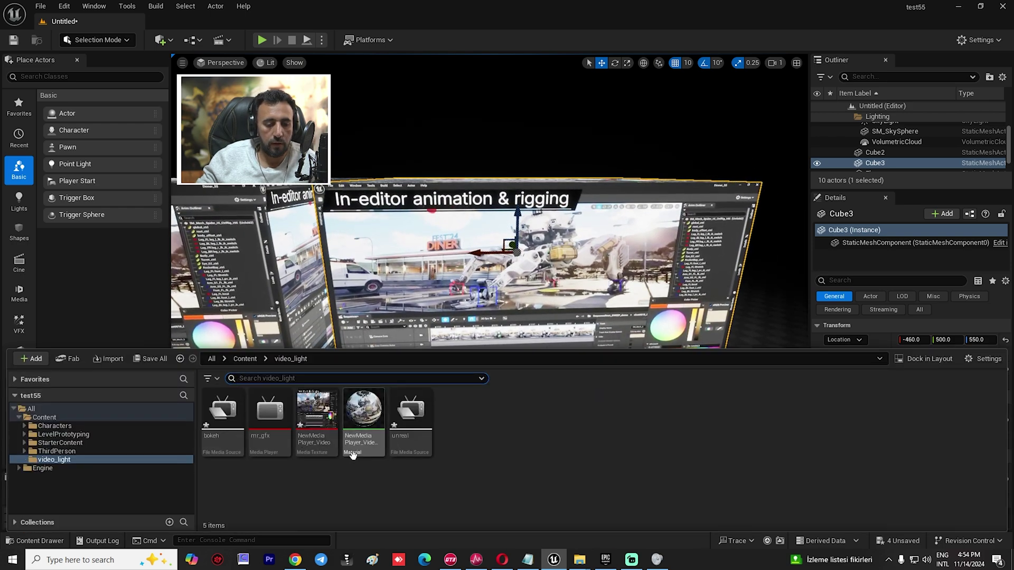
{"action": "double_click", "coordinate": [229, 420]}
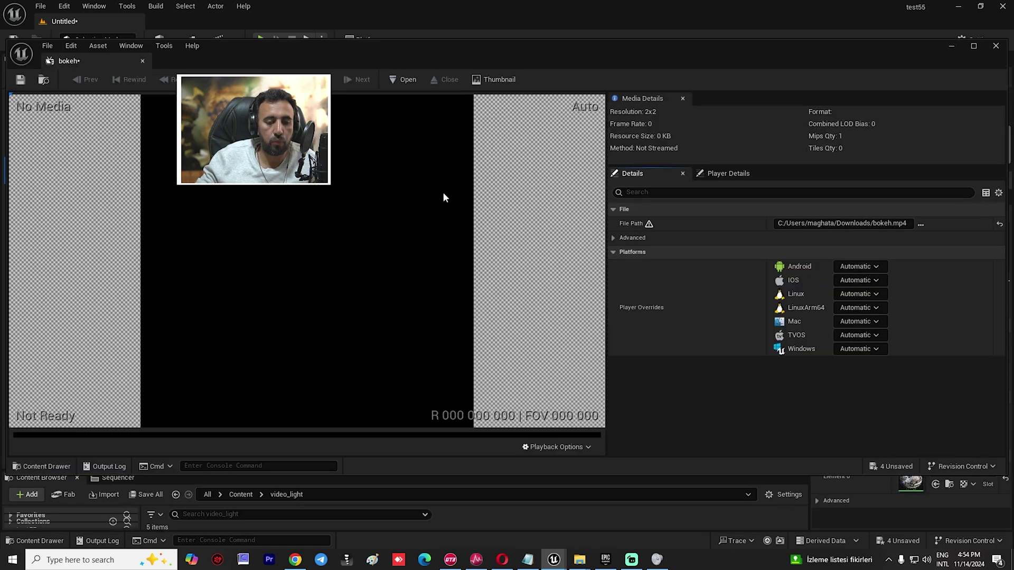
{"action": "left_click", "coordinate": [143, 62]}
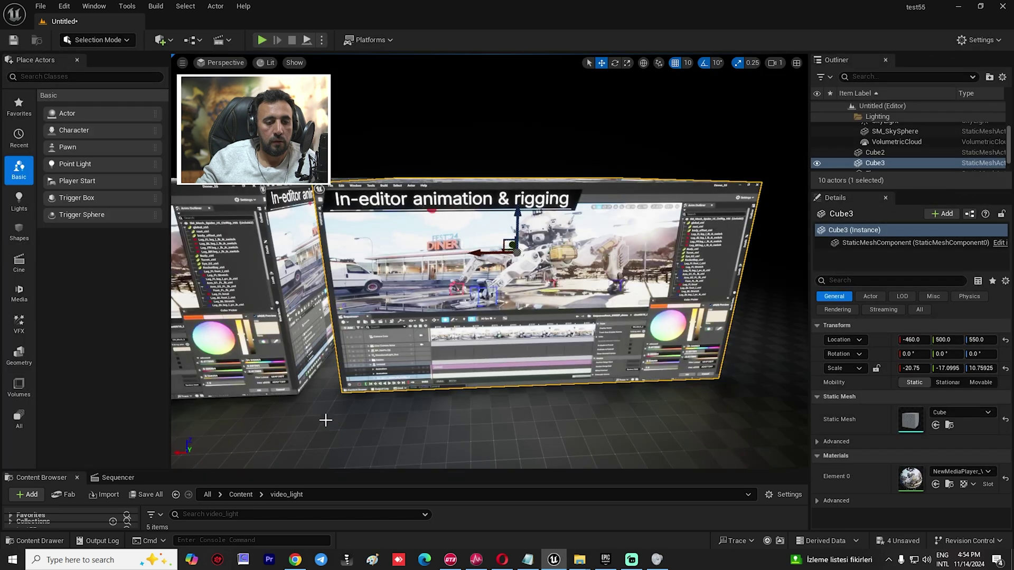
Step: Create a Media Player with a linked video output MediaTexture in the video_light folder and name it bokeh_m
{"action": "key", "text": "ctrl+space"}
{"action": "right_click", "coordinate": [496, 420]}
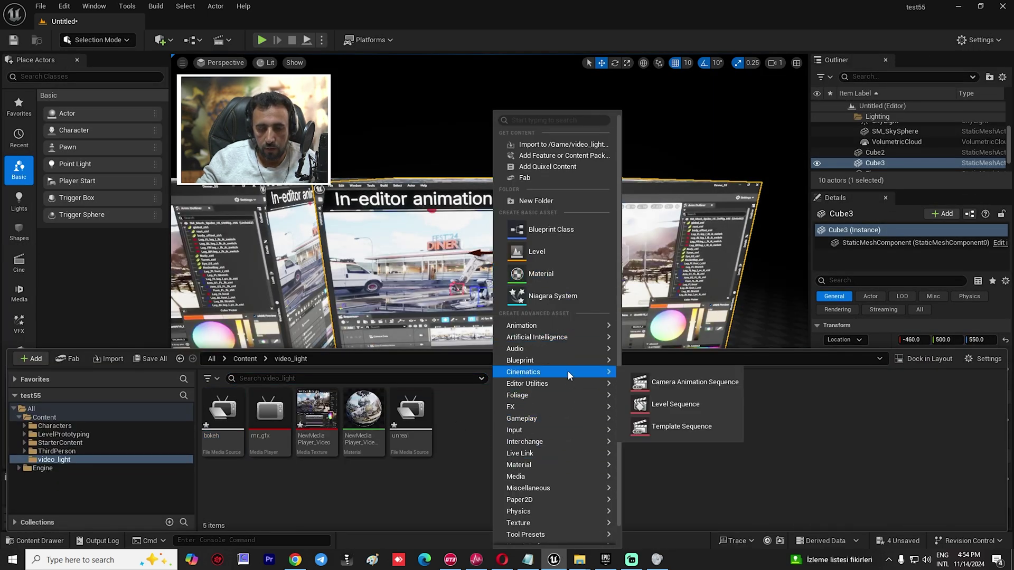
{"action": "mouse_move", "coordinate": [565, 434]}
{"action": "mouse_move", "coordinate": [568, 475]}
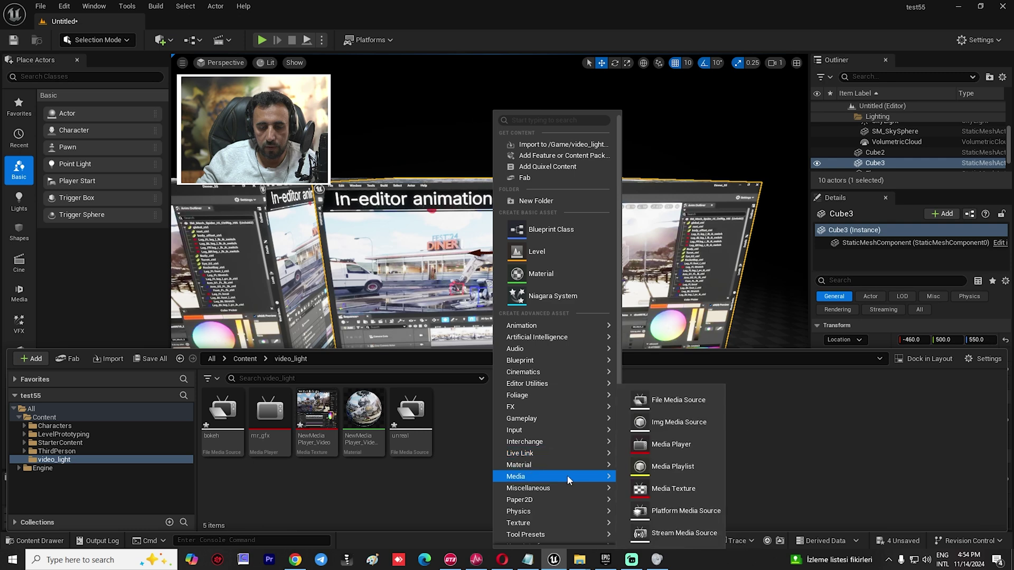
{"action": "left_click", "coordinate": [685, 447]}
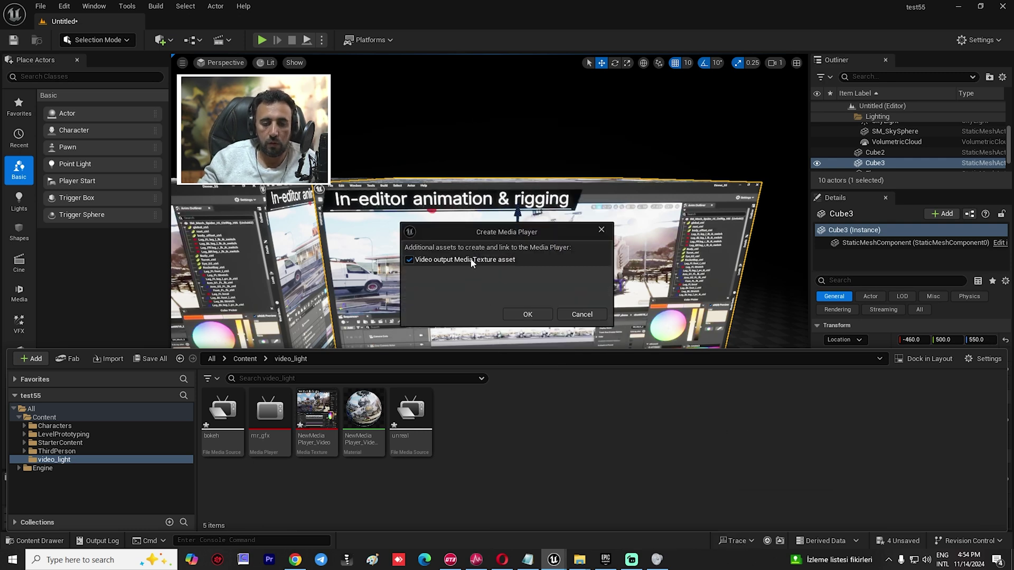
{"action": "left_click", "coordinate": [539, 313]}
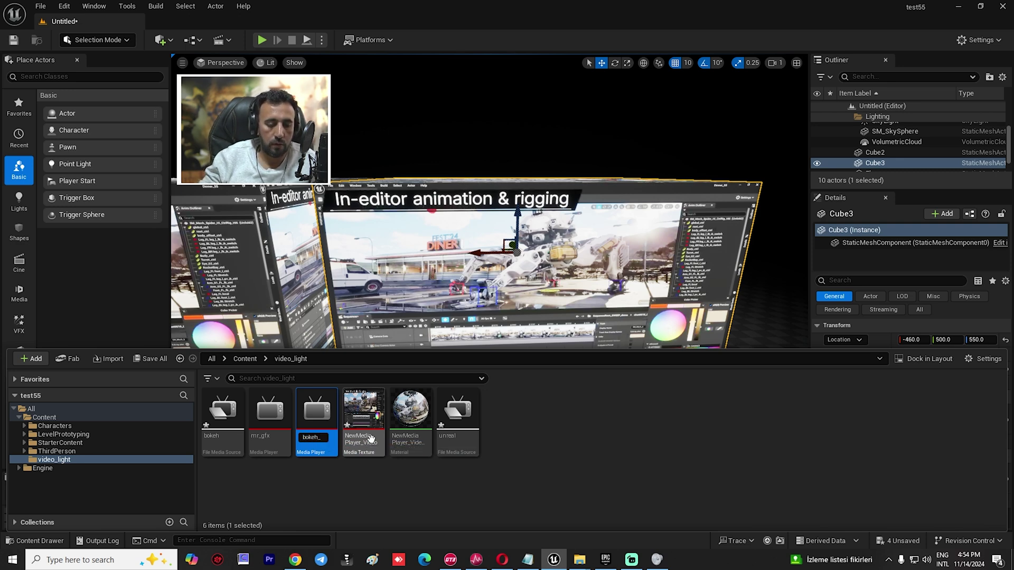
{"action": "type", "text": "m"}
{"action": "key", "text": "Return"}
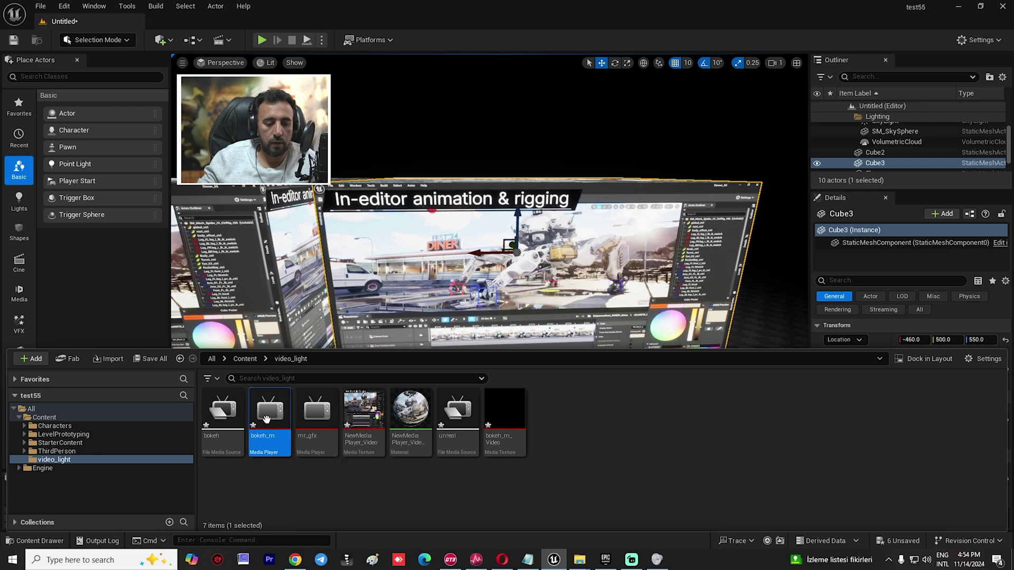
Step: Open the bokeh_m media player, load the bokeh source in it, save the asset, and close the editor
{"action": "double_click", "coordinate": [266, 419]}
{"action": "double_click", "coordinate": [53, 372]}
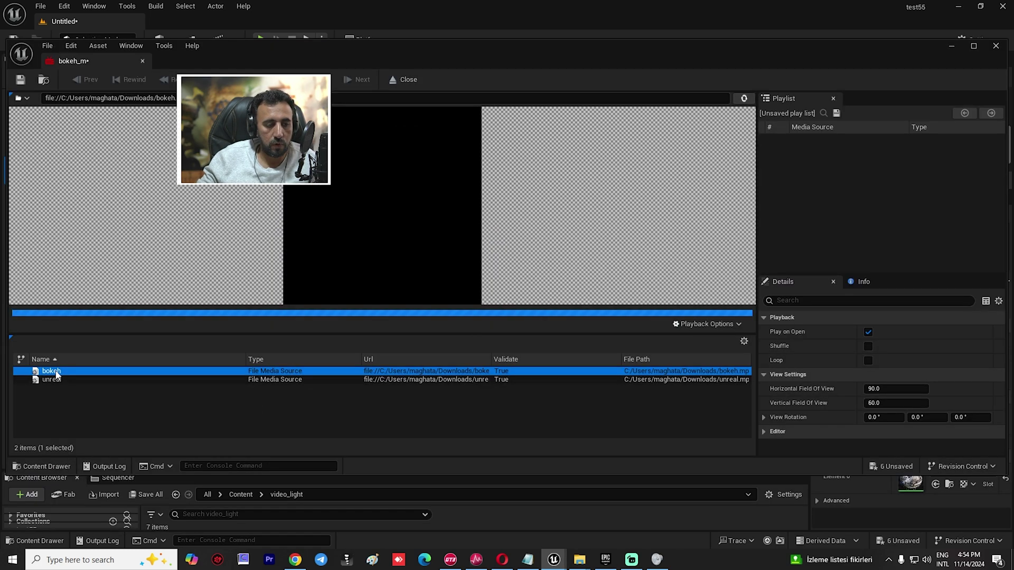
{"action": "left_click", "coordinate": [27, 78]}
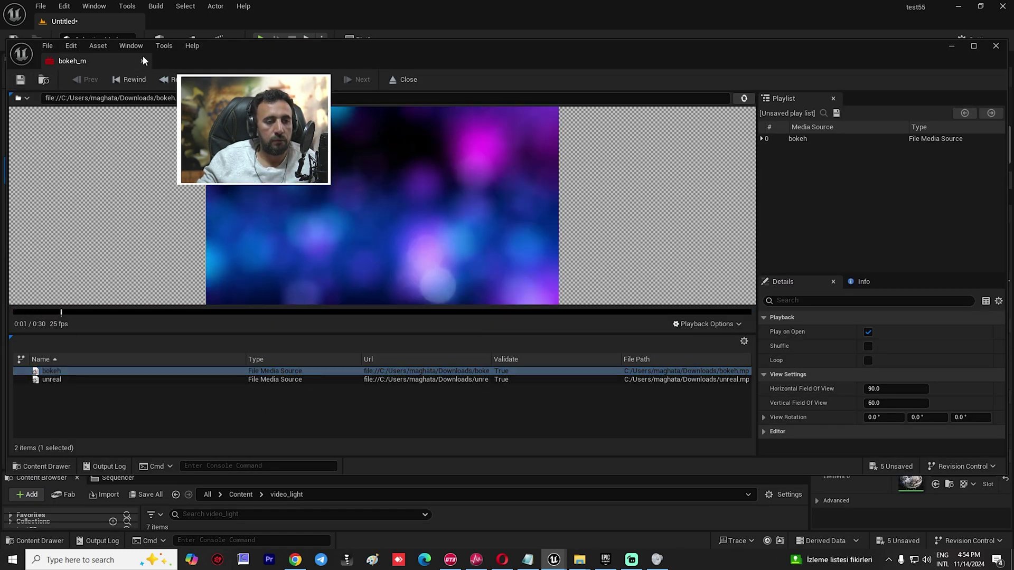
{"action": "left_click", "coordinate": [142, 61]}
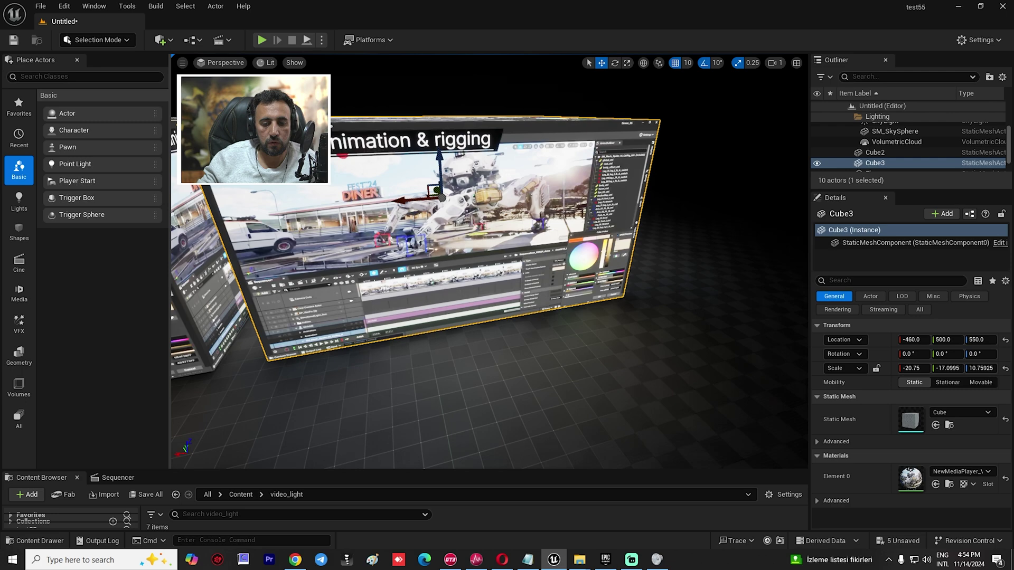
Step: Apply the bokeh_m_Video media texture to the duplicated cube as its material, and briefly play-test the level
{"action": "key", "text": "ctrl+space"}
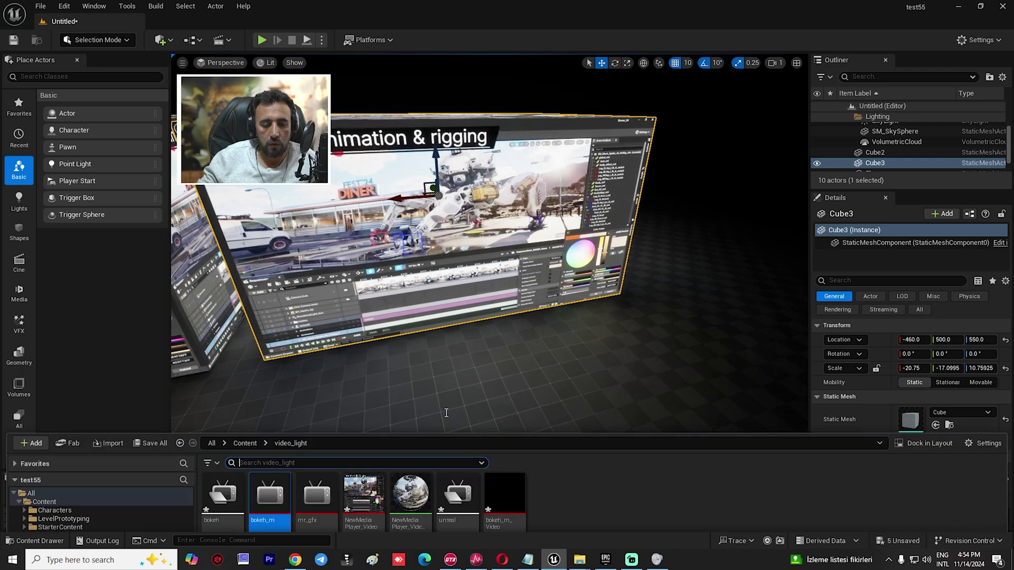
{"action": "left_click_drag", "start_coordinate": [486, 223], "coordinate": [486, 233]}
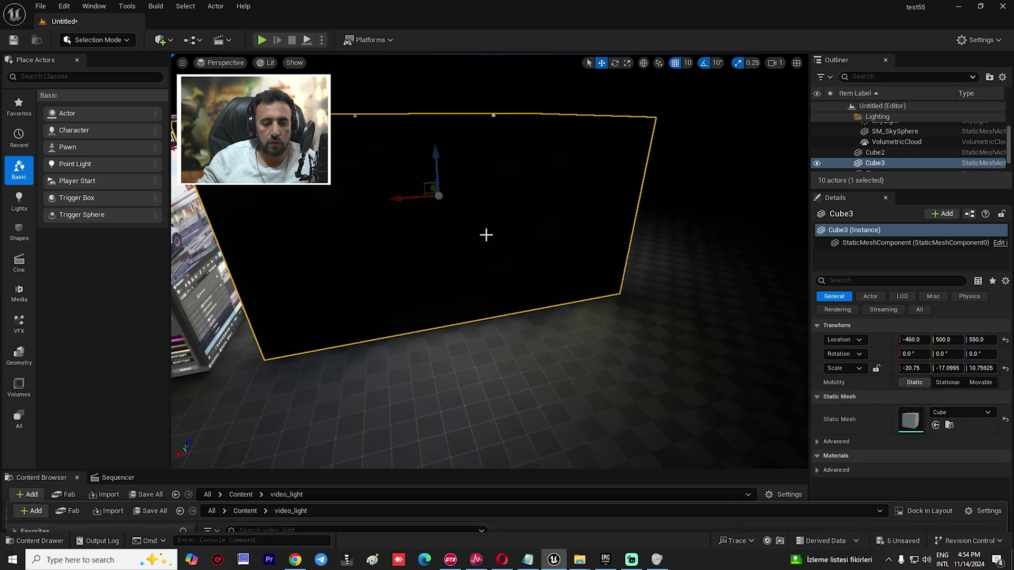
{"action": "right_click_drag", "start_coordinate": [490, 261], "coordinate": [425, 222]}
{"action": "left_click", "coordinate": [262, 40]}
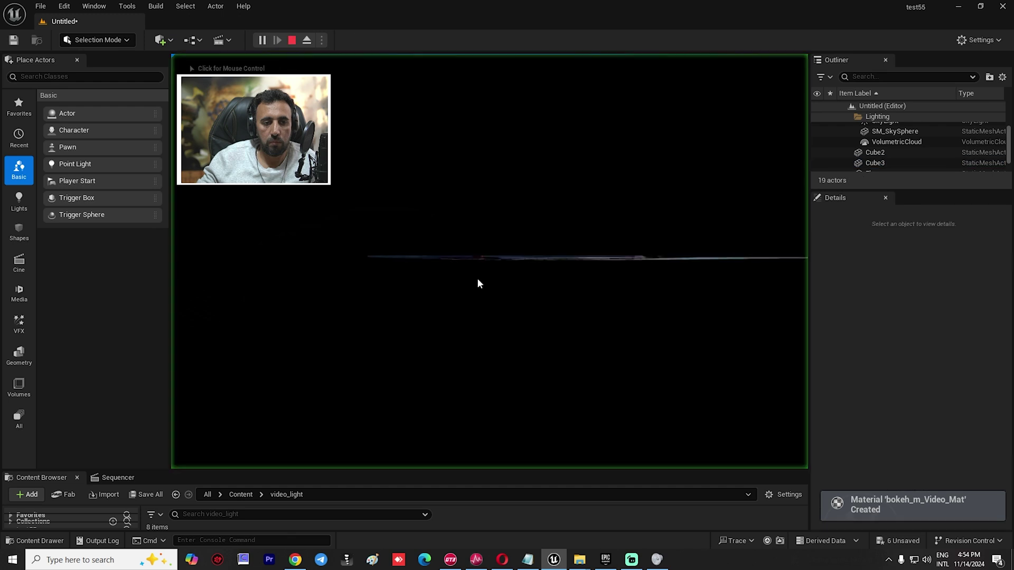
{"action": "key", "text": "Escape"}
Step: Move the bokeh cube farther from the first one, to location -460, 2550, 550
{"action": "right_click_drag", "start_coordinate": [747, 414], "coordinate": [761, 436]}
{"action": "left_click_drag", "start_coordinate": [560, 201], "coordinate": [647, 118]}
{"action": "mouse_move", "coordinate": [647, 118]}
{"action": "right_mouse_down"}
{"action": "mouse_move", "coordinate": [661, 141]}
{"action": "mouse_move", "coordinate": [650, 132]}
{"action": "right_mouse_up"}
{"action": "right_click_drag", "start_coordinate": [489, 204], "coordinate": [489, 158]}
{"action": "key", "text": "w"}
{"action": "key", "text": "s"}
Step: Enlarge the actor list, select PlayerStart, and move it away from the cubes to location 0, -1680, 92
{"action": "left_click_drag", "start_coordinate": [945, 189], "coordinate": [940, 318]}
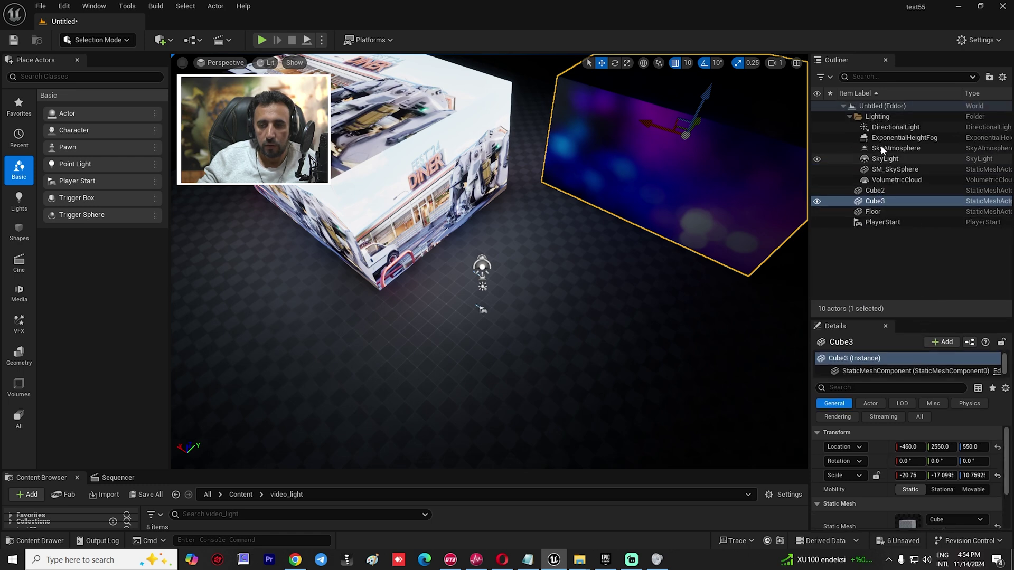
{"action": "double_click", "coordinate": [888, 222]}
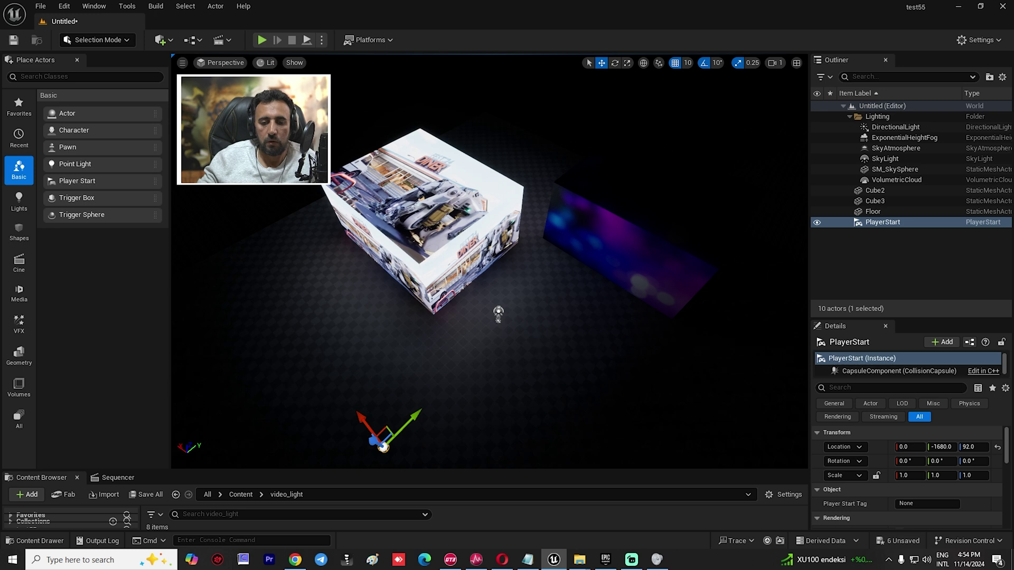
Step: Move the bokeh cube closer to the first cube, to location -460, 410, 550
{"action": "left_click", "coordinate": [637, 222]}
{"action": "left_click_drag", "start_coordinate": [665, 198], "coordinate": [549, 264]}
{"action": "right_click_drag", "start_coordinate": [549, 263], "coordinate": [591, 238]}
Step: Play-test the level, running and jumping the character near the two video cubes, and stop the session
{"action": "left_click", "coordinate": [262, 40]}
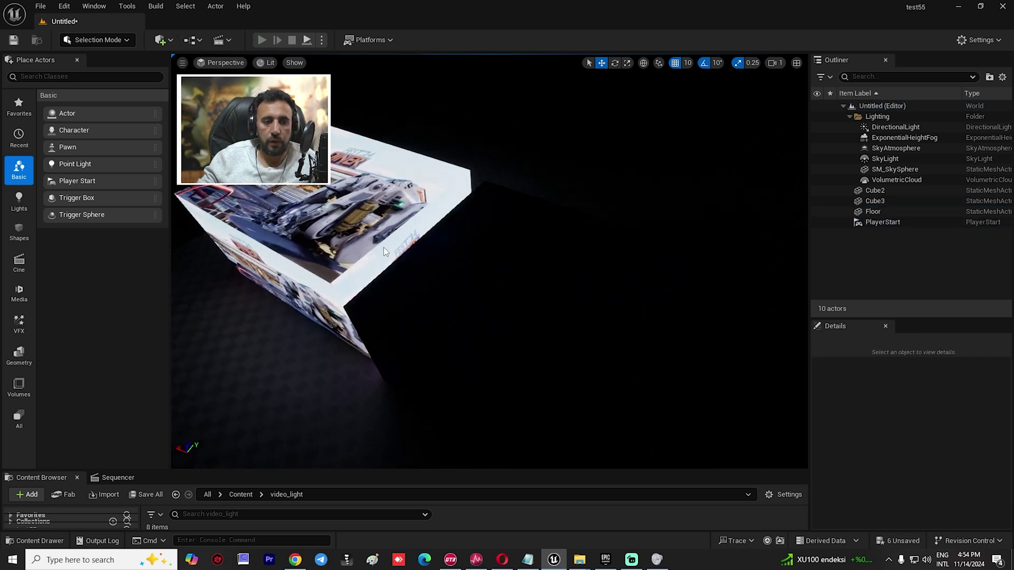
{"action": "left_click", "coordinate": [384, 247]}
{"action": "key", "text": "w"}
{"action": "key", "text": "a"}
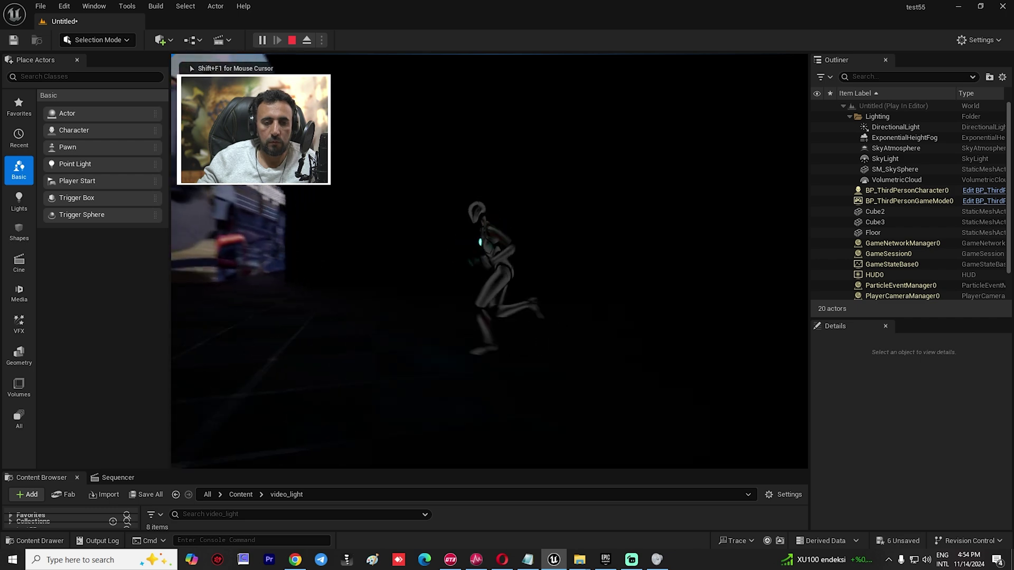
{"action": "key", "text": "s"}
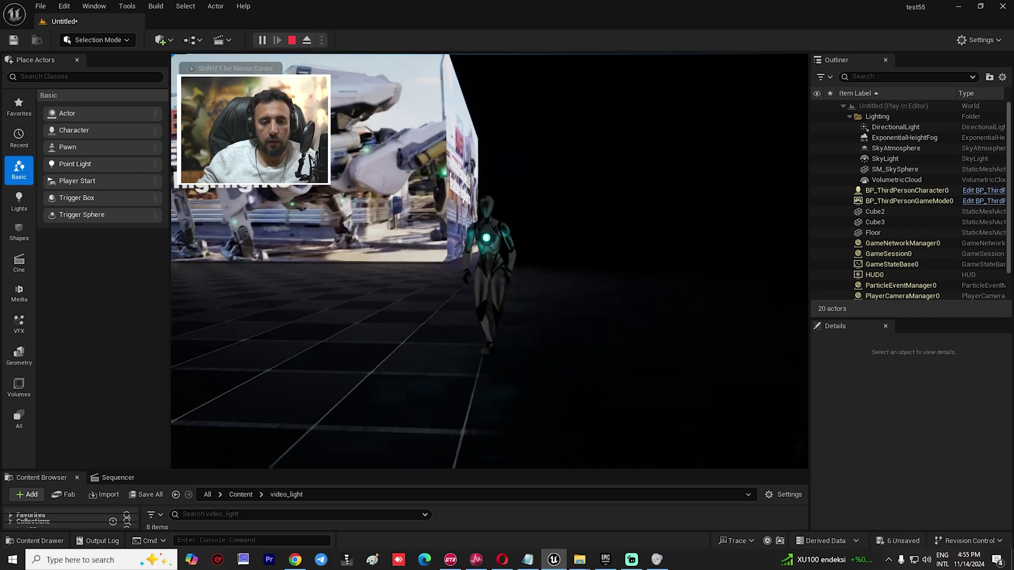
{"action": "key", "text": "space"}
{"action": "key", "text": "a"}
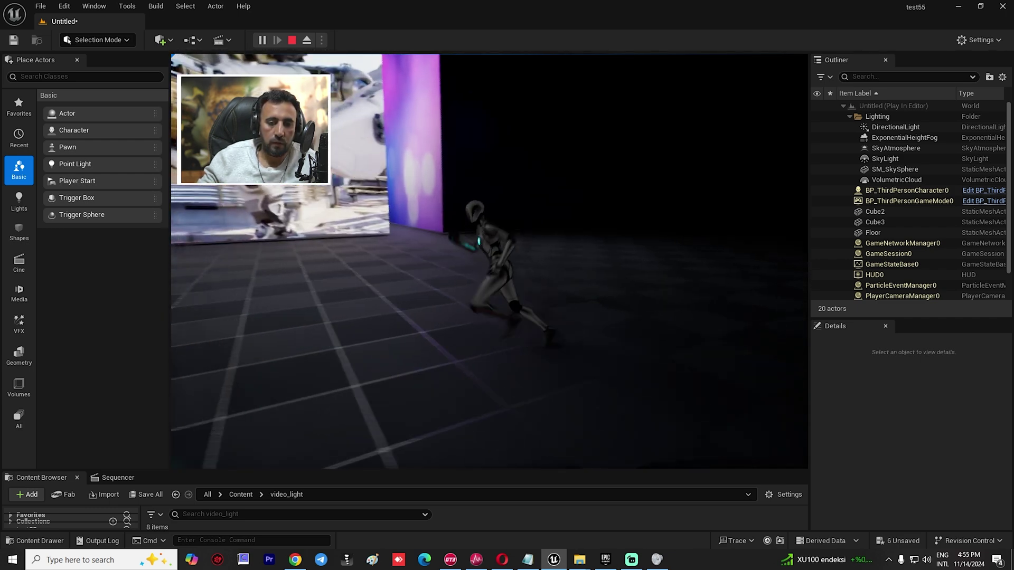
{"action": "key", "text": "Escape"}
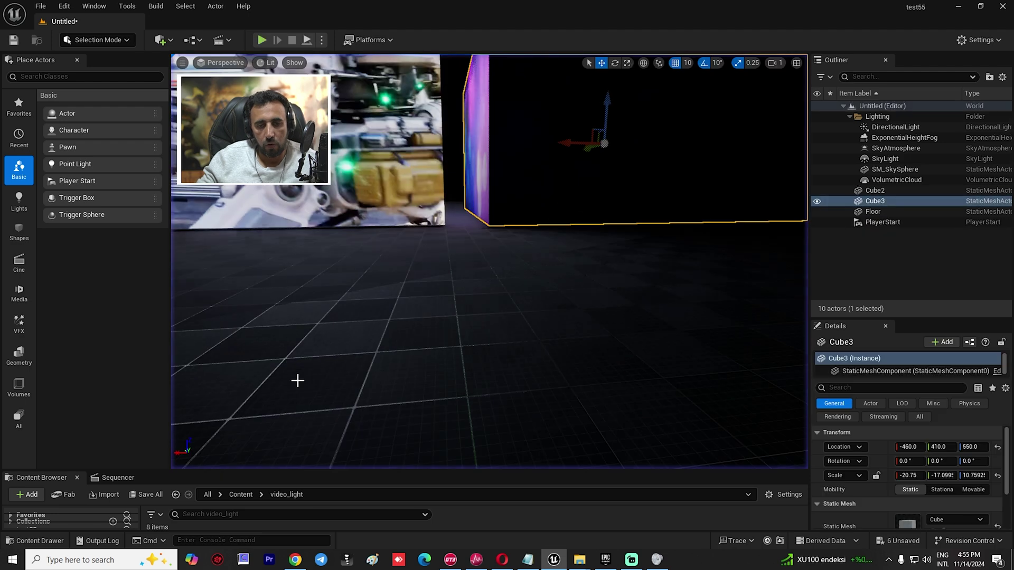
Step: Open the bokeh file media source from the video_light folder to check its file path, and close it
{"action": "key", "text": "ctrl+space"}
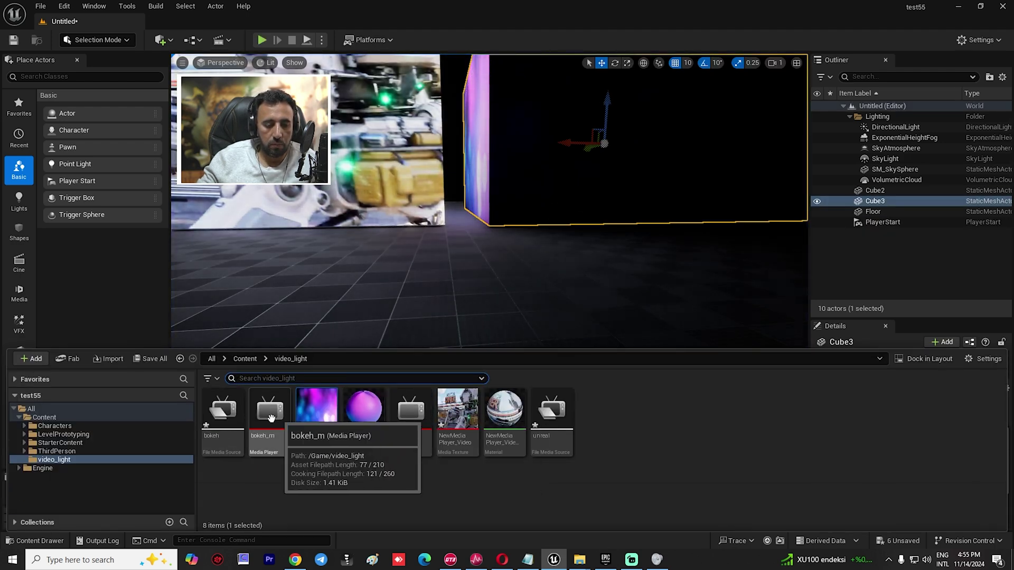
{"action": "left_click", "coordinate": [232, 414]}
{"action": "key", "text": "Return"}
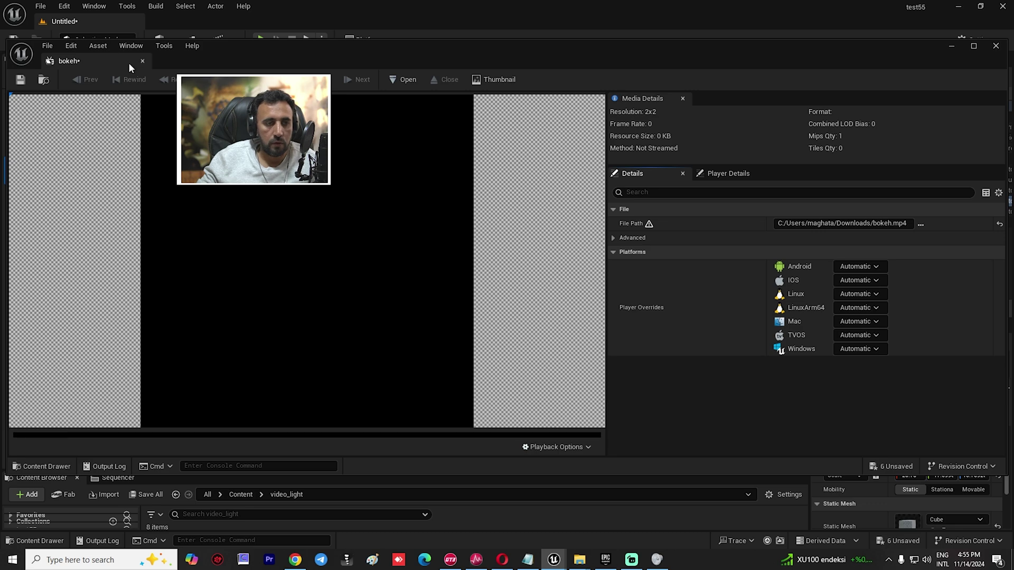
{"action": "left_click", "coordinate": [143, 62]}
Step: Load the bokeh source in the bokeh_m media player, enable Loop, save the asset, and close the editor
{"action": "key", "text": "ctrl+space"}
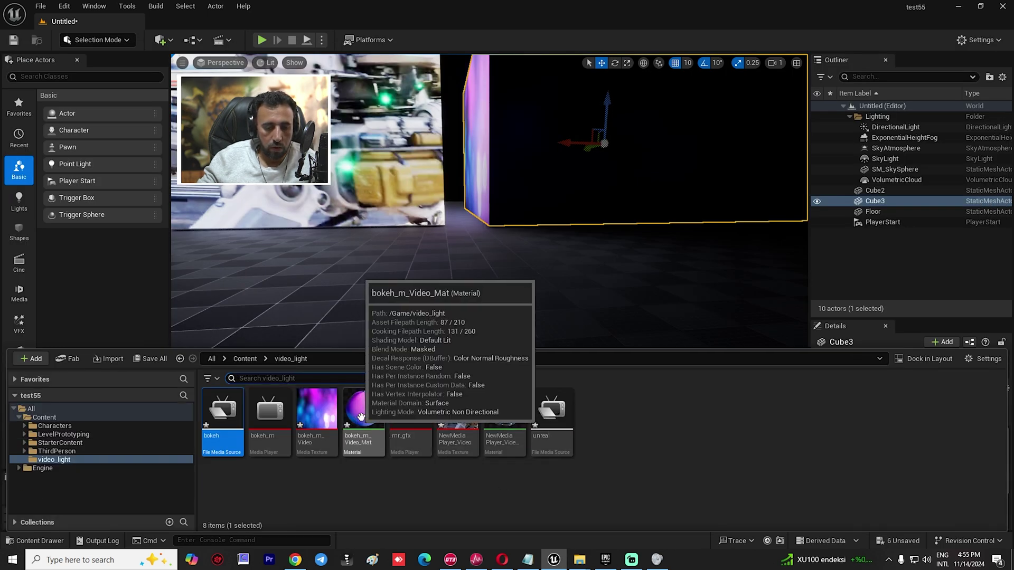
{"action": "double_click", "coordinate": [269, 413]}
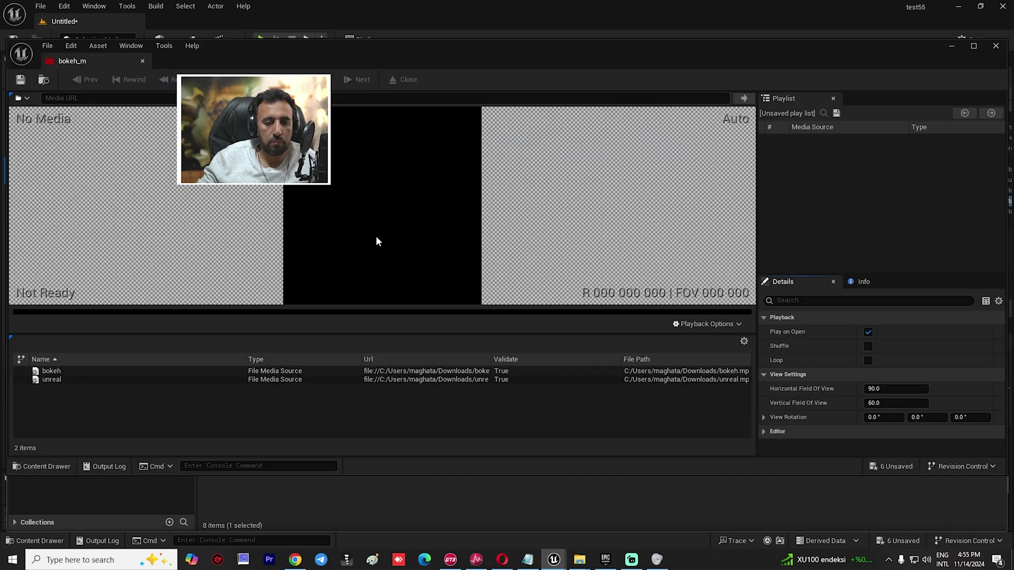
{"action": "double_click", "coordinate": [52, 371]}
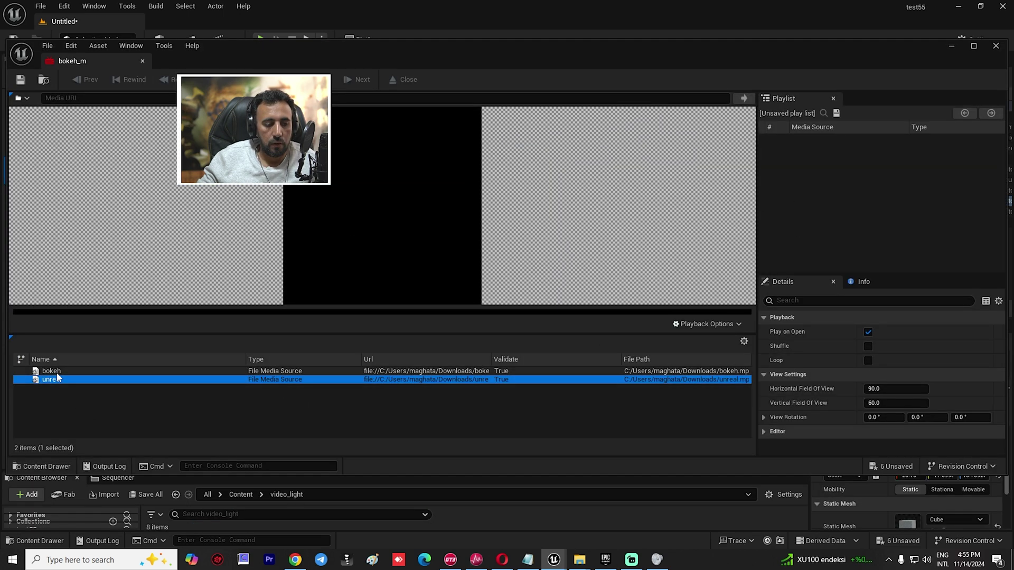
{"action": "left_click", "coordinate": [868, 361]}
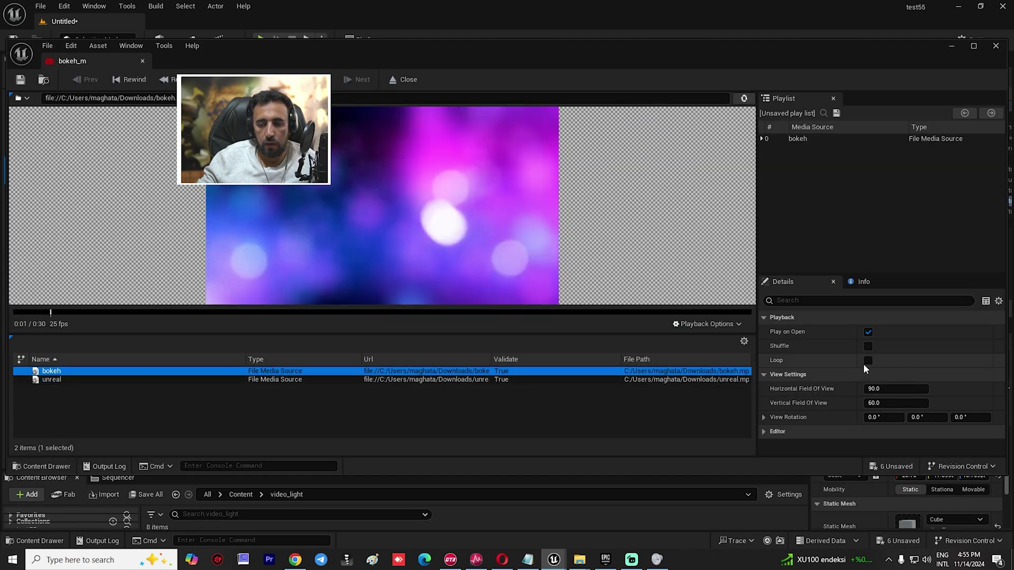
{"action": "left_click", "coordinate": [20, 79]}
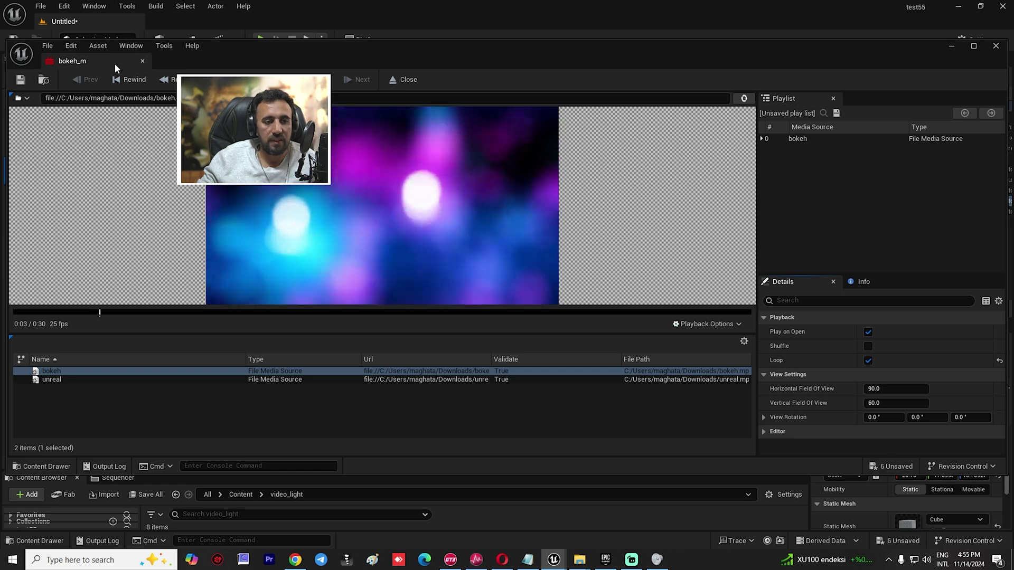
{"action": "left_click", "coordinate": [141, 62]}
Step: Play-test the level again to check the video cubes, and stop the session
{"action": "key", "text": "alt+p"}
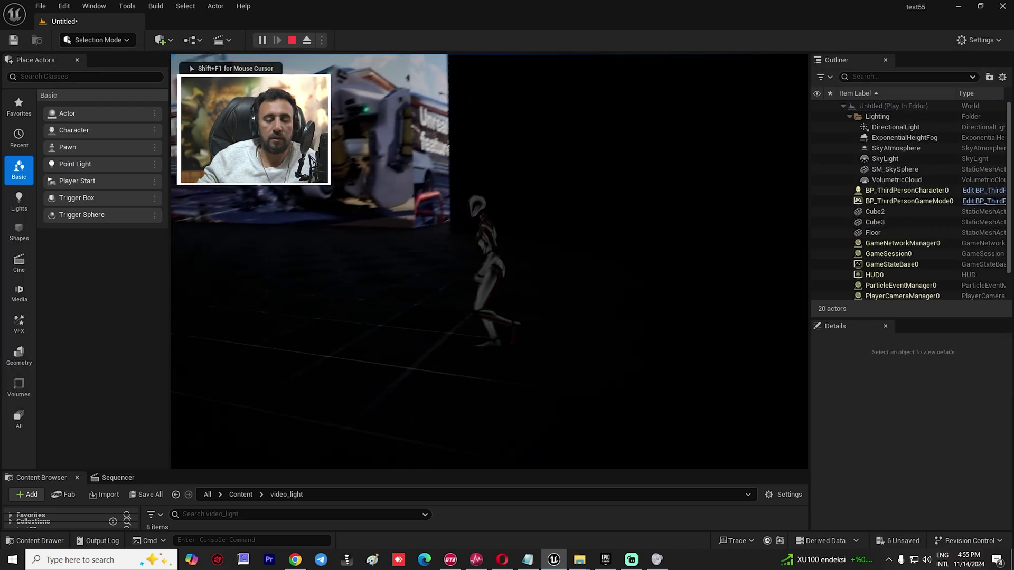
{"action": "key", "text": "a"}
{"action": "key", "text": "Escape"}
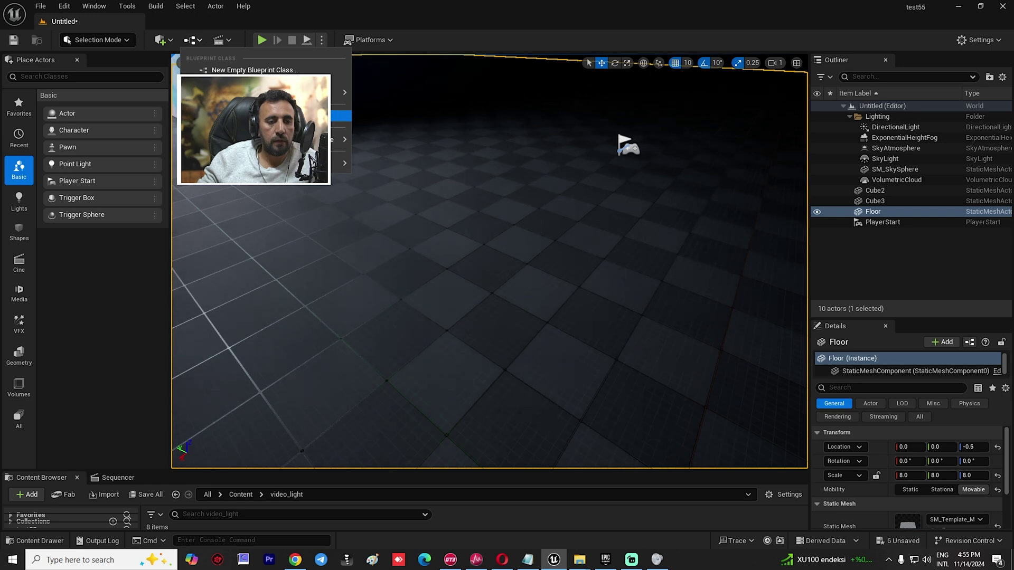
Step: Open the Level Blueprint and add a variable named bokeh
{"action": "left_click", "coordinate": [254, 115]}
{"action": "right_click_drag", "start_coordinate": [616, 185], "coordinate": [512, 187]}
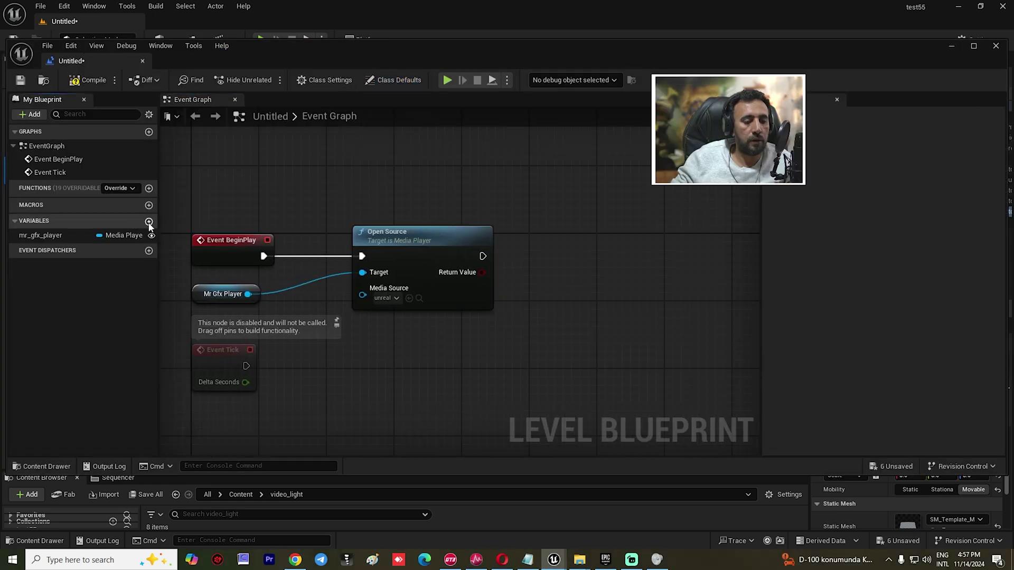
{"action": "left_click", "coordinate": [149, 221]}
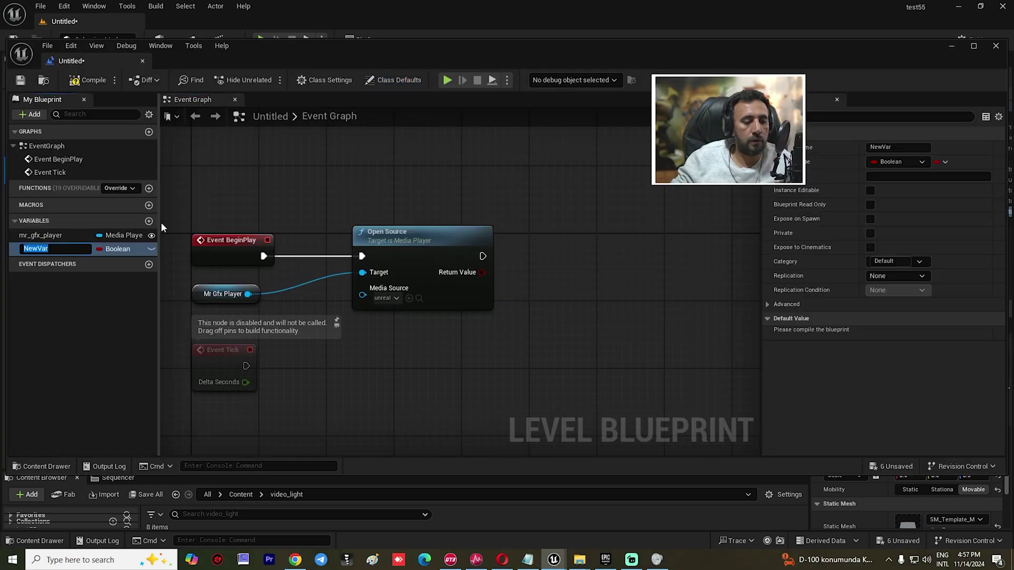
{"action": "type", "text": "bokeh"}
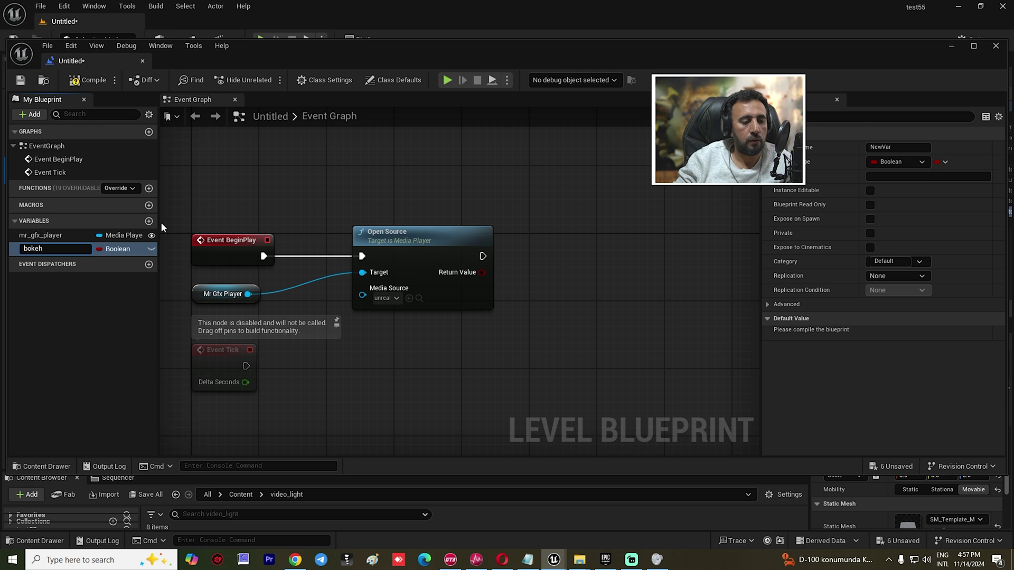
{"action": "key", "text": "Return"}
Step: Set the bokeh variable's type to a Do Rename Dialog object reference
{"action": "left_click", "coordinate": [127, 250]}
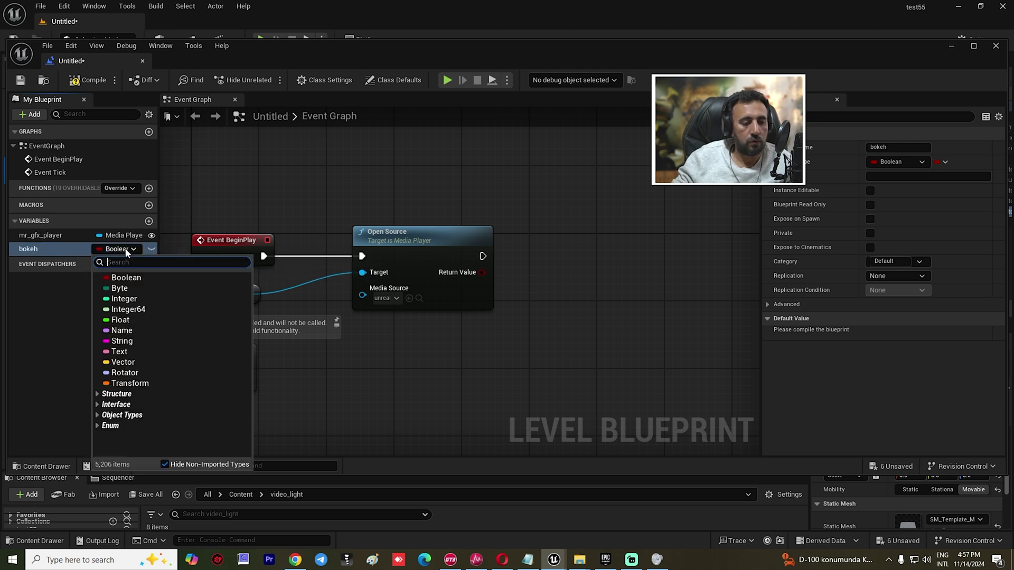
{"action": "type", "text": "media"}
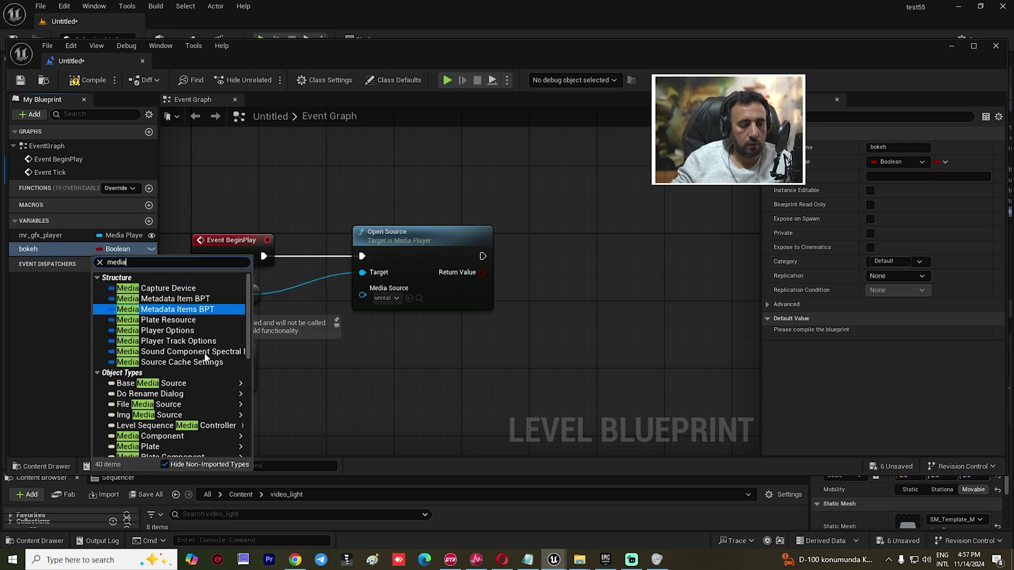
{"action": "mouse_move", "coordinate": [158, 394]}
{"action": "left_click", "coordinate": [317, 397]}
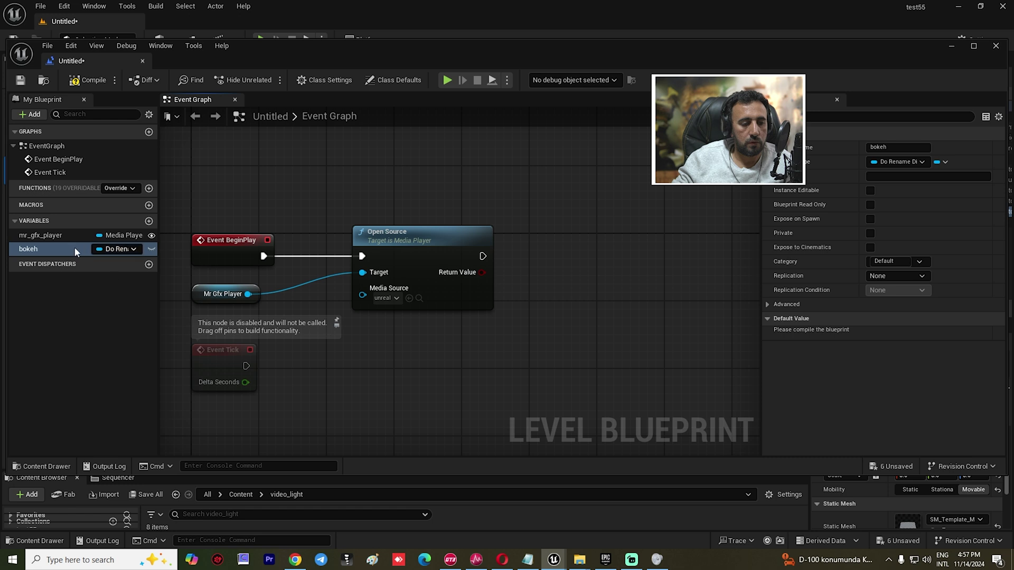
Step: Add a Get bokeh node to the event graph and place it below the Open Source node
{"action": "left_click_drag", "start_coordinate": [377, 398], "coordinate": [394, 384]}
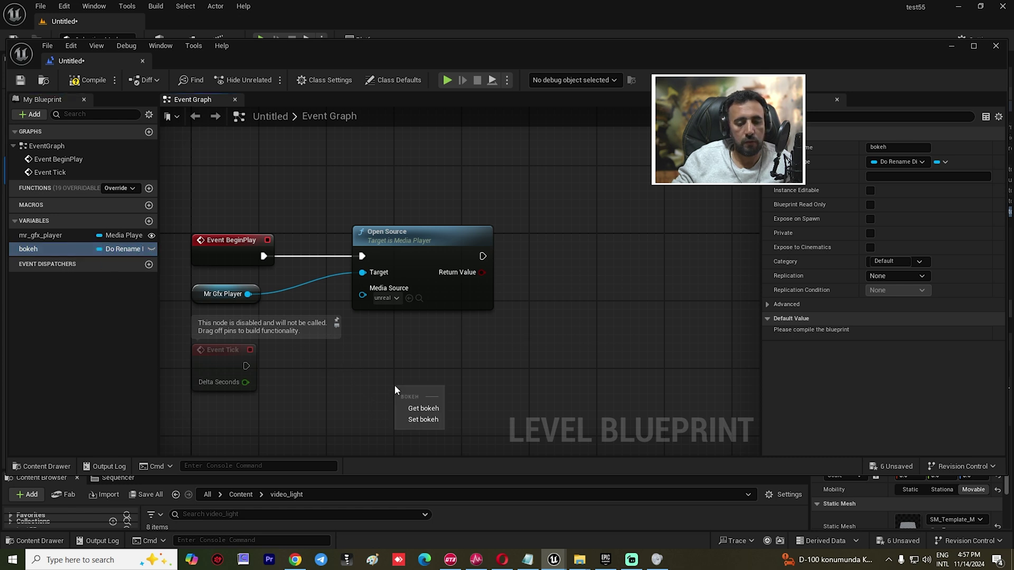
{"action": "left_click", "coordinate": [433, 409]}
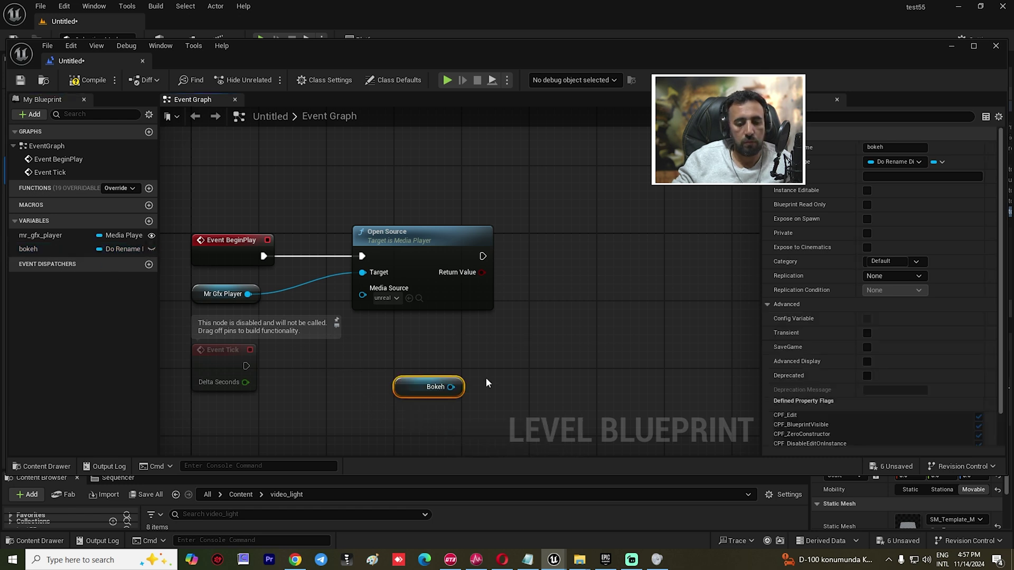
{"action": "left_click_drag", "start_coordinate": [412, 391], "coordinate": [496, 357]}
Step: Change the bokeh variable's type to a Media Player object reference
{"action": "left_click", "coordinate": [114, 249]}
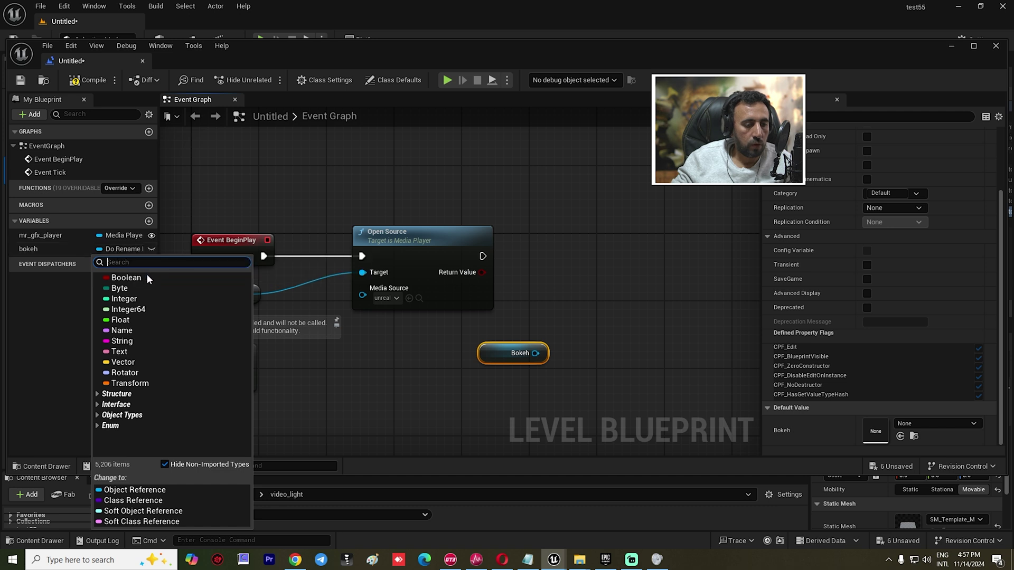
{"action": "type", "text": "media"}
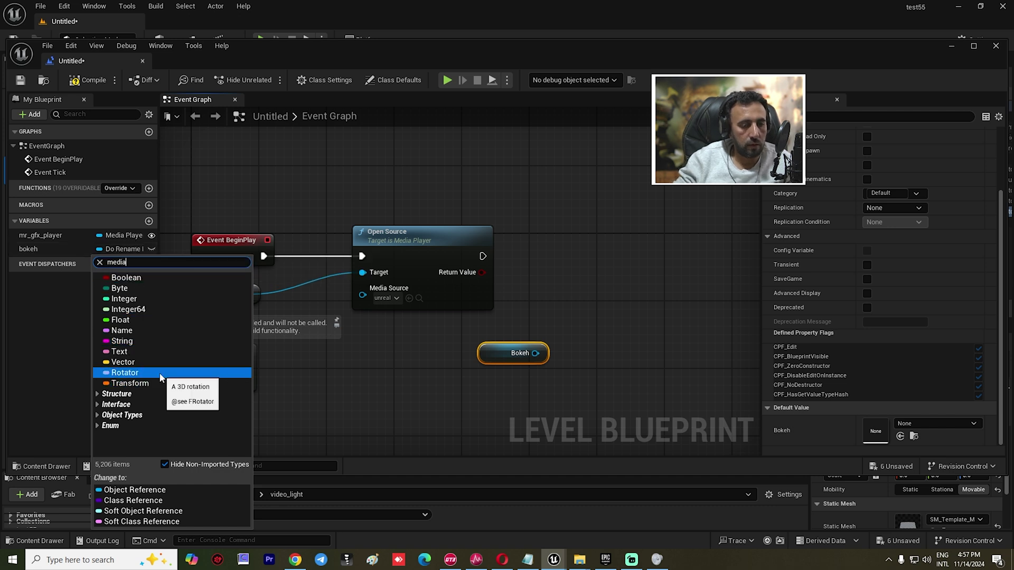
{"action": "type", "text": " player"}
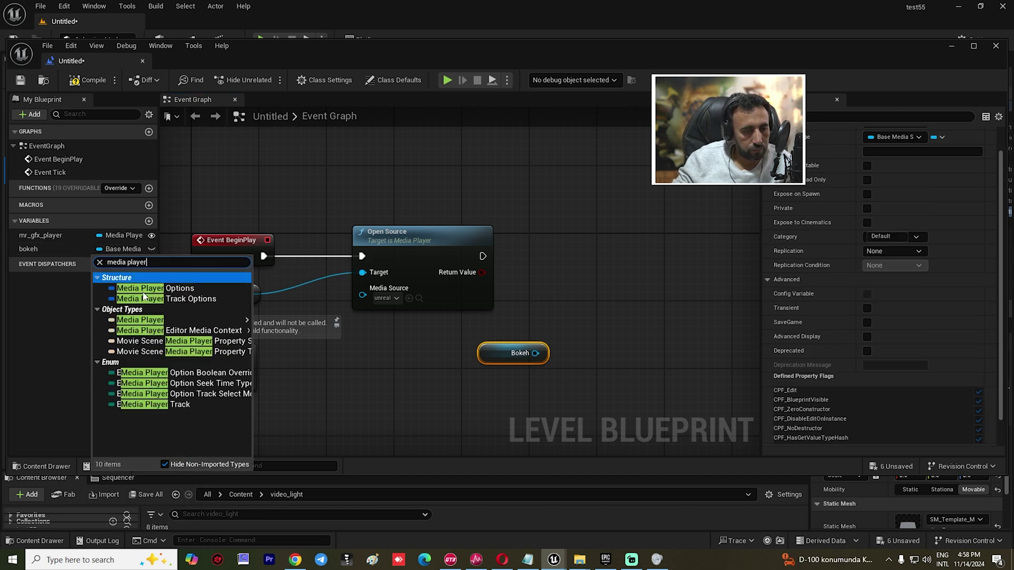
{"action": "left_click", "coordinate": [140, 320]}
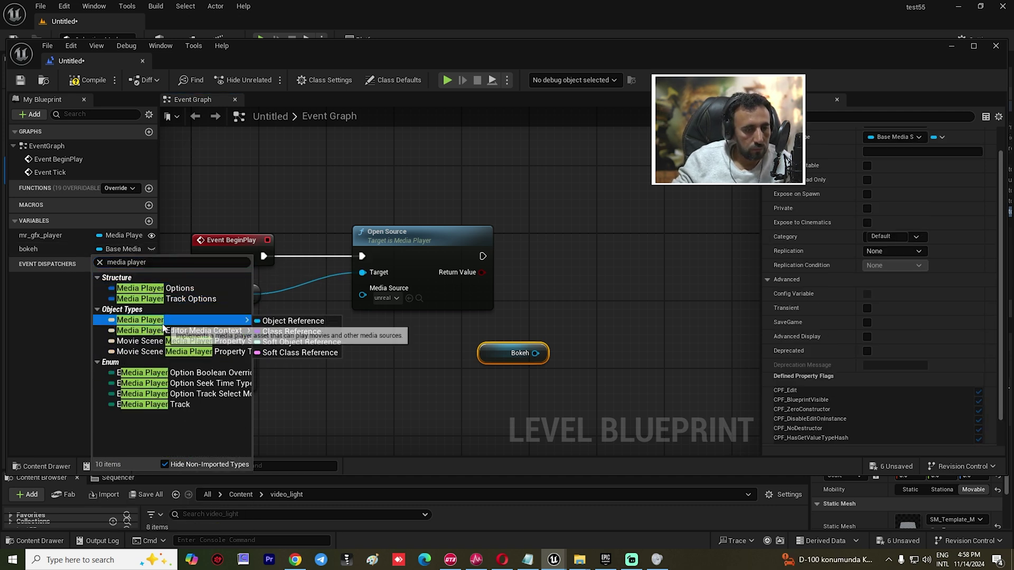
{"action": "left_click", "coordinate": [299, 321]}
{"action": "left_click", "coordinate": [553, 301]}
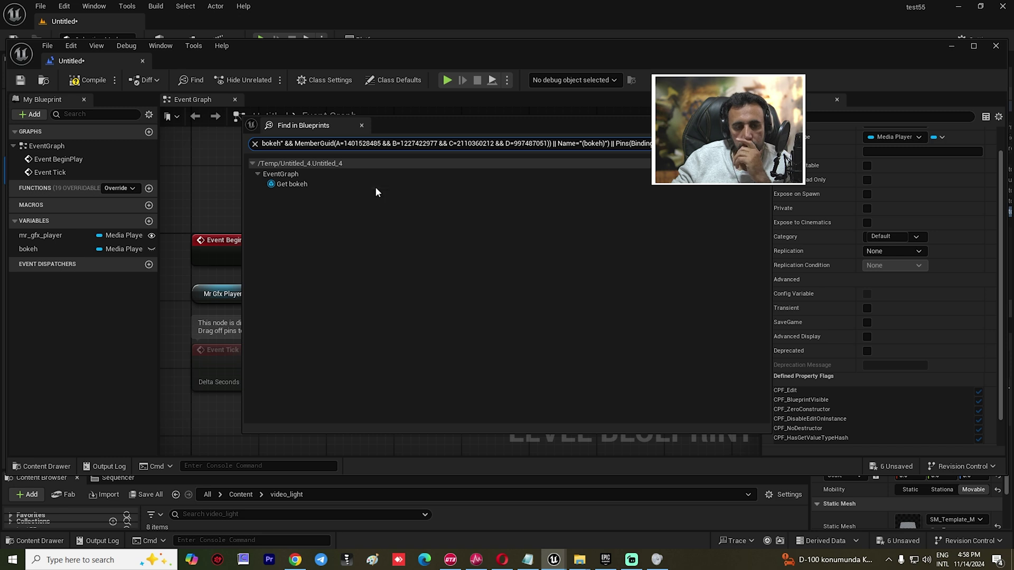
Step: Locate the Get bokeh node in the event graph from the Find in Blueprints results
{"action": "left_click", "coordinate": [306, 184]}
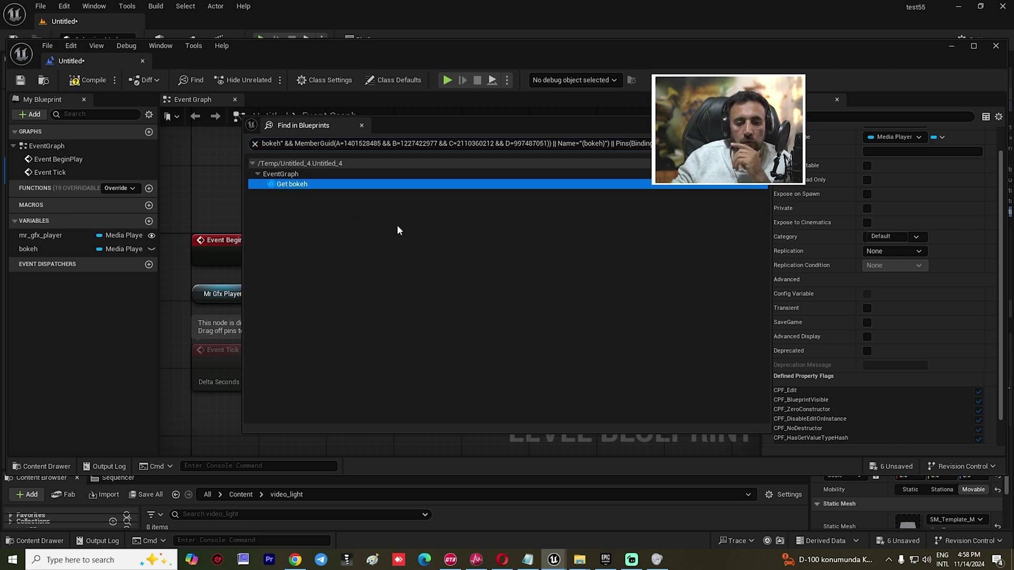
{"action": "double_click", "coordinate": [337, 186]}
{"action": "left_click", "coordinate": [536, 252]}
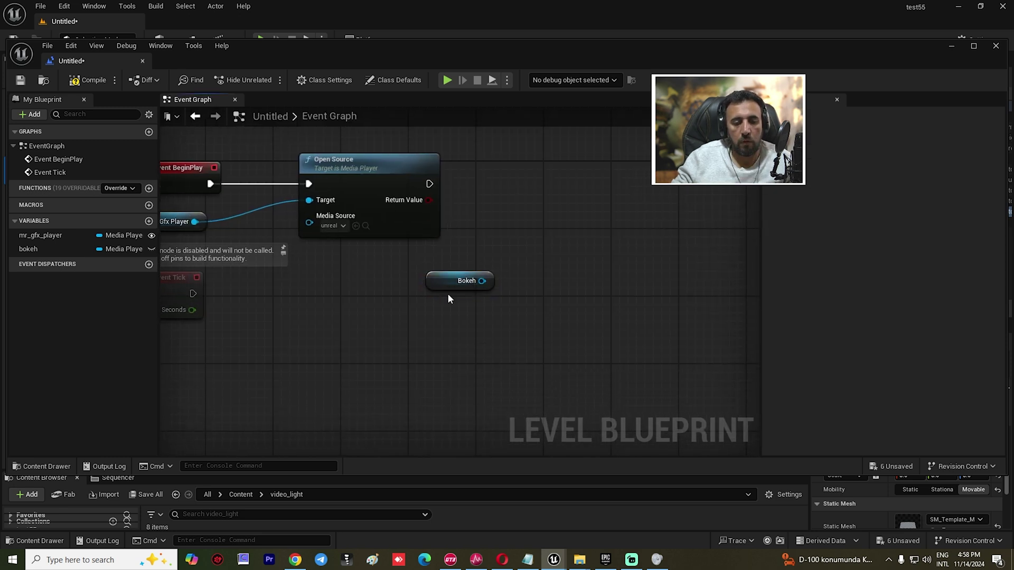
Step: Set the bokeh variable's default value to the bokeh_m media player
{"action": "left_click", "coordinate": [445, 281]}
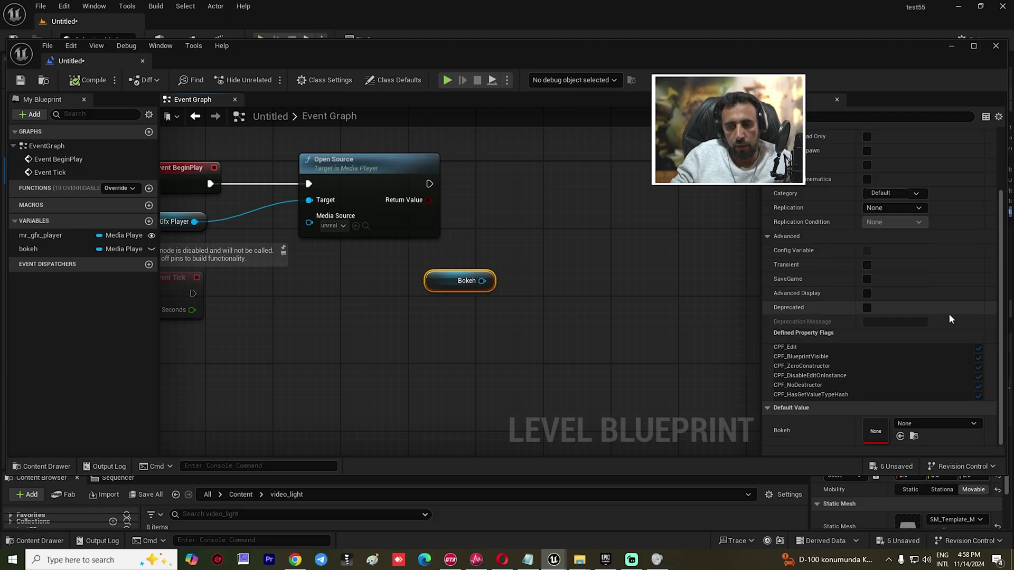
{"action": "left_click", "coordinate": [932, 425]}
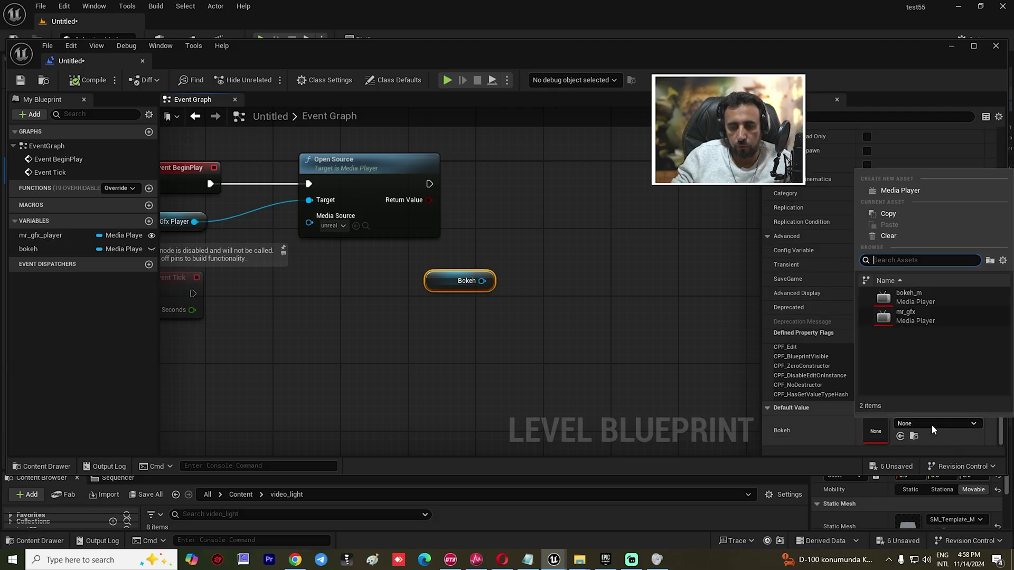
{"action": "left_click", "coordinate": [910, 297]}
Step: Add a second Open Source node targeting the Bokeh variable, and set its media source to bokeh
{"action": "left_click_drag", "start_coordinate": [508, 243], "coordinate": [507, 243]}
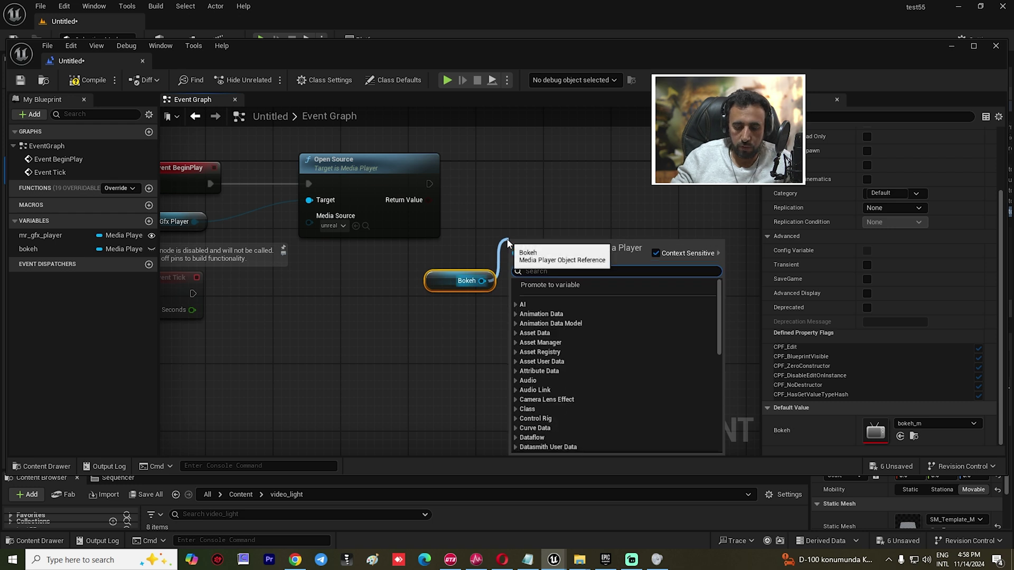
{"action": "type", "text": "open sou"}
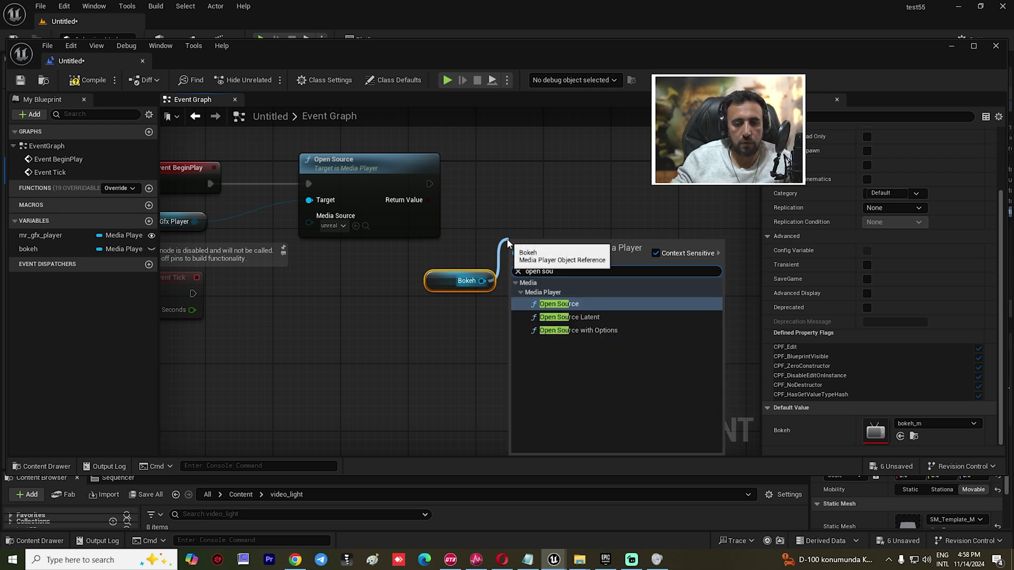
{"action": "left_click", "coordinate": [542, 306]}
{"action": "left_click_drag", "start_coordinate": [575, 256], "coordinate": [616, 194]}
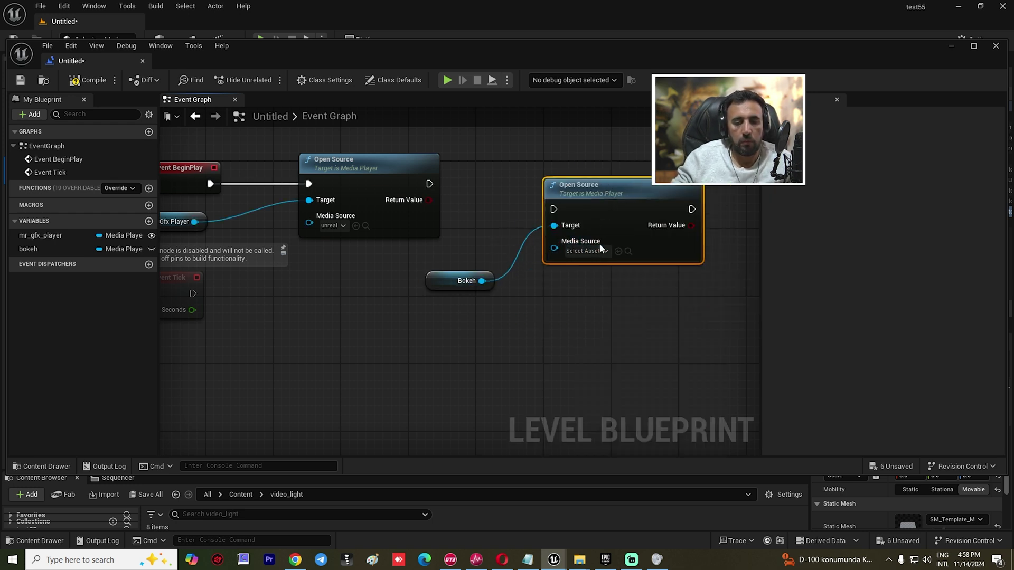
{"action": "left_click", "coordinate": [596, 252]}
{"action": "left_click", "coordinate": [619, 320]}
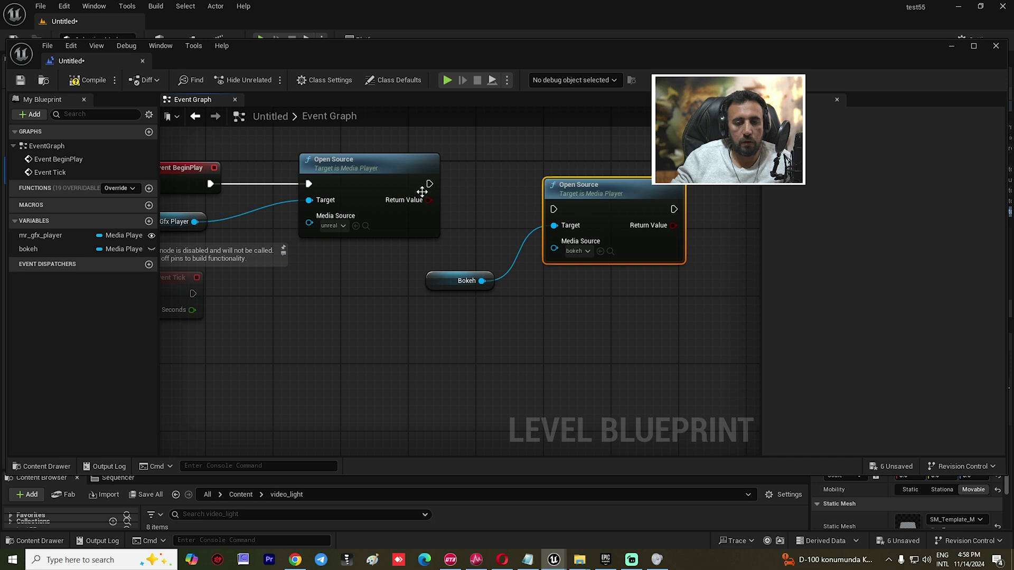
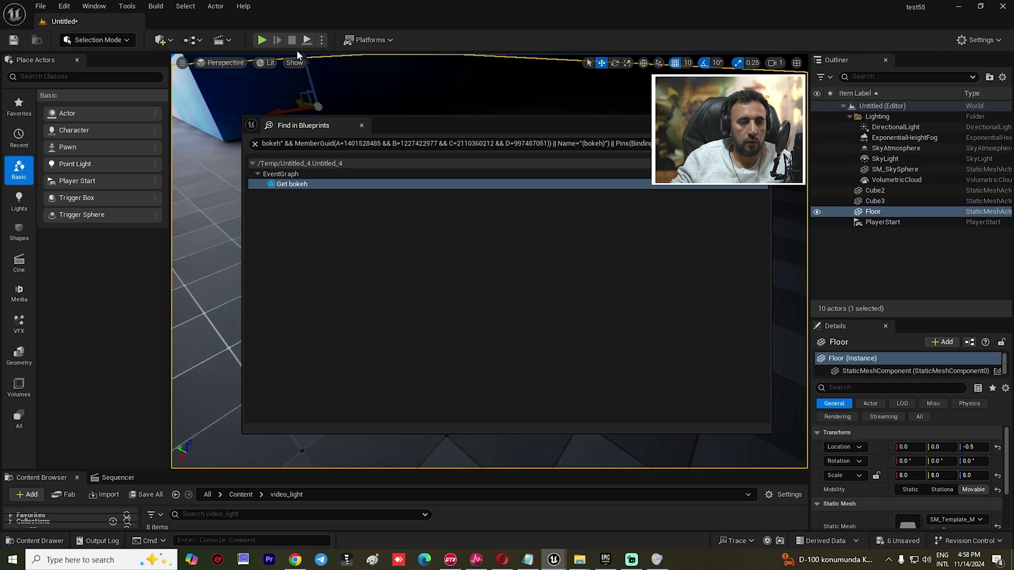
Step: Play-test the level briefly to check whether the bokeh video shows on its cube screen
{"action": "left_click", "coordinate": [263, 39]}
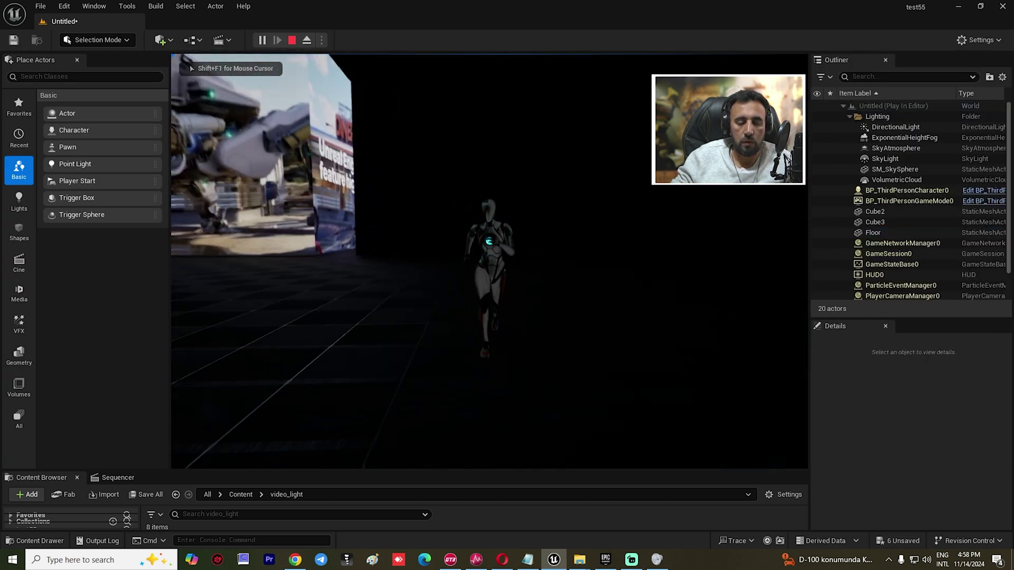
{"action": "key", "text": "Escape"}
Step: In the bokeh_m_Video_Mat material, connect the Texture Sample's RGBA output to Emissive Color, apply the change and close the material
{"action": "key", "text": "ctrl+space"}
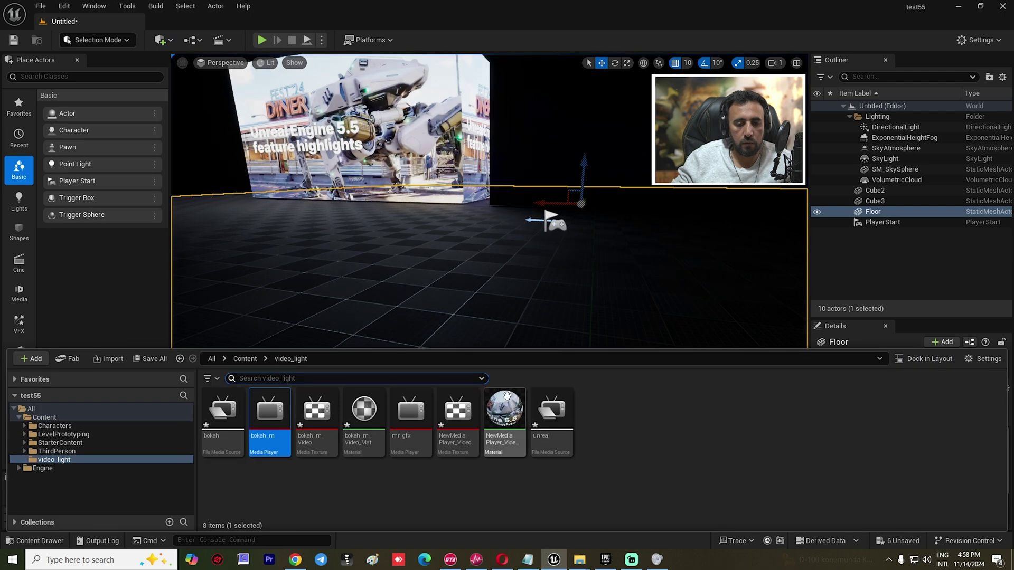
{"action": "left_click", "coordinate": [370, 412]}
{"action": "double_click", "coordinate": [372, 411]}
{"action": "scroll", "coordinate": [515, 194], "scroll_direction": "up", "scroll_amount": 4}
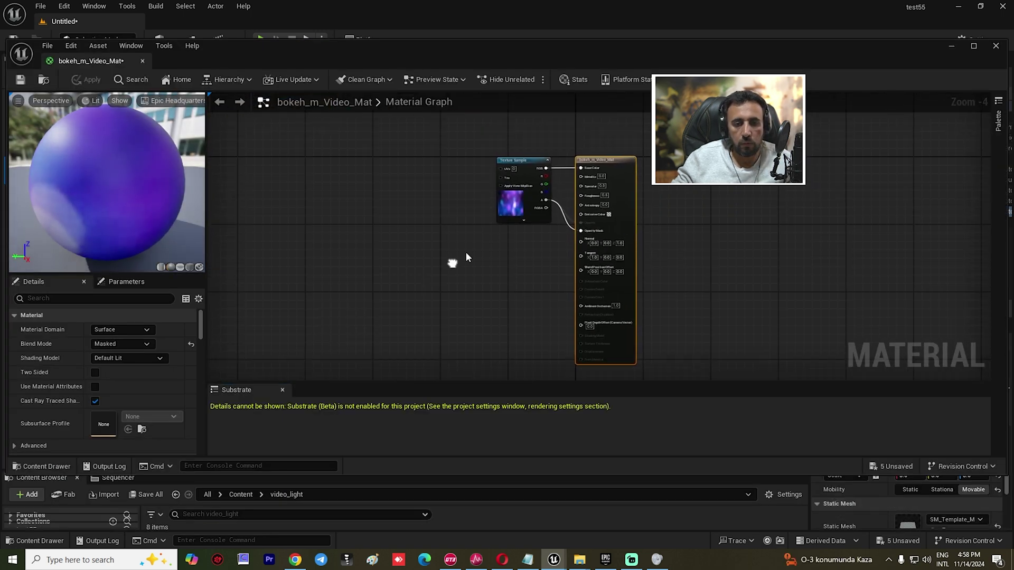
{"action": "left_click_drag", "start_coordinate": [493, 160], "coordinate": [401, 175]}
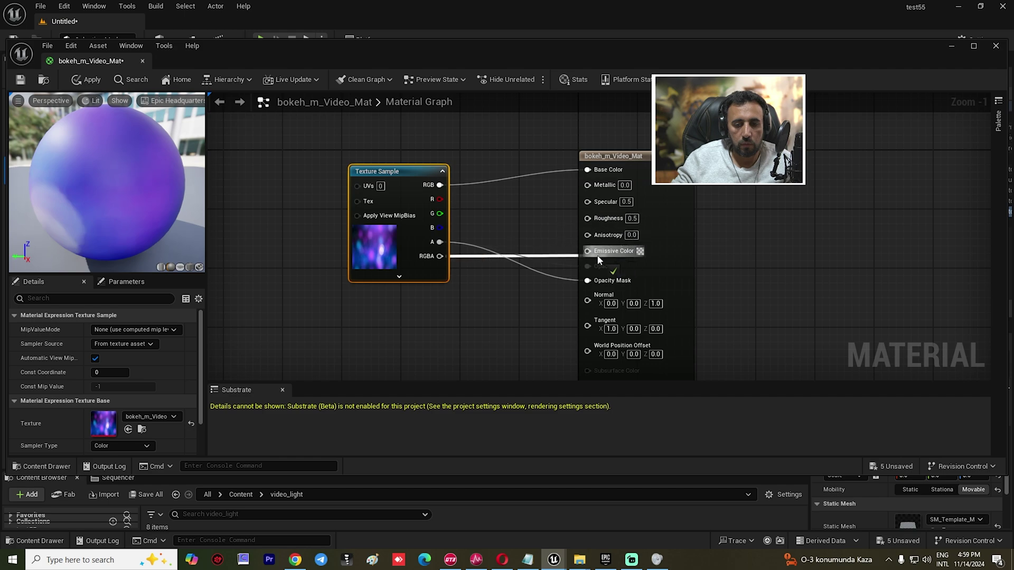
{"action": "left_click_drag", "start_coordinate": [594, 257], "coordinate": [590, 253]}
{"action": "left_click", "coordinate": [96, 81]}
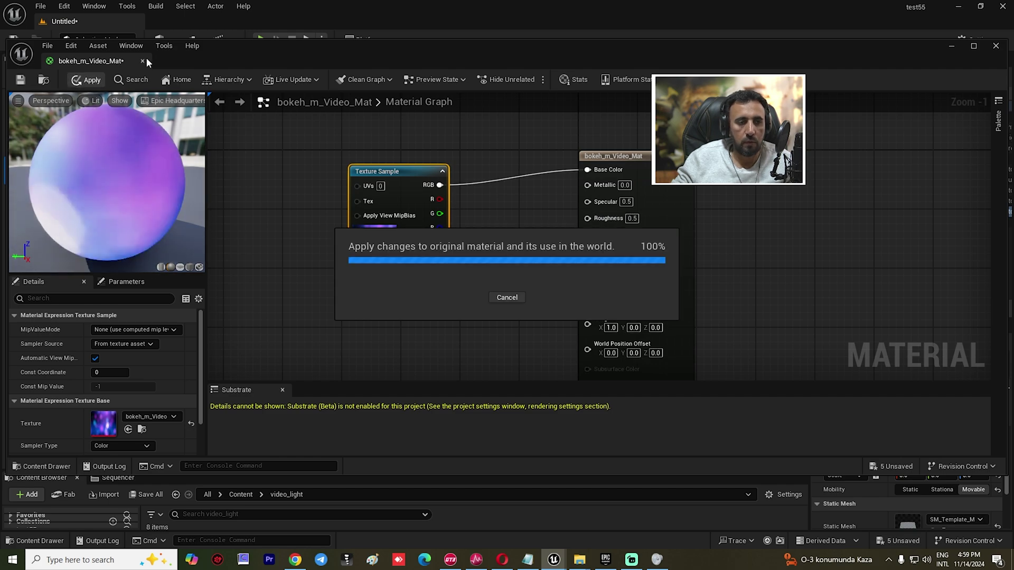
{"action": "left_click", "coordinate": [142, 62]}
Step: Play-test the level, running the character around both video screens to examine the light they cast on the floor
{"action": "left_click", "coordinate": [259, 41]}
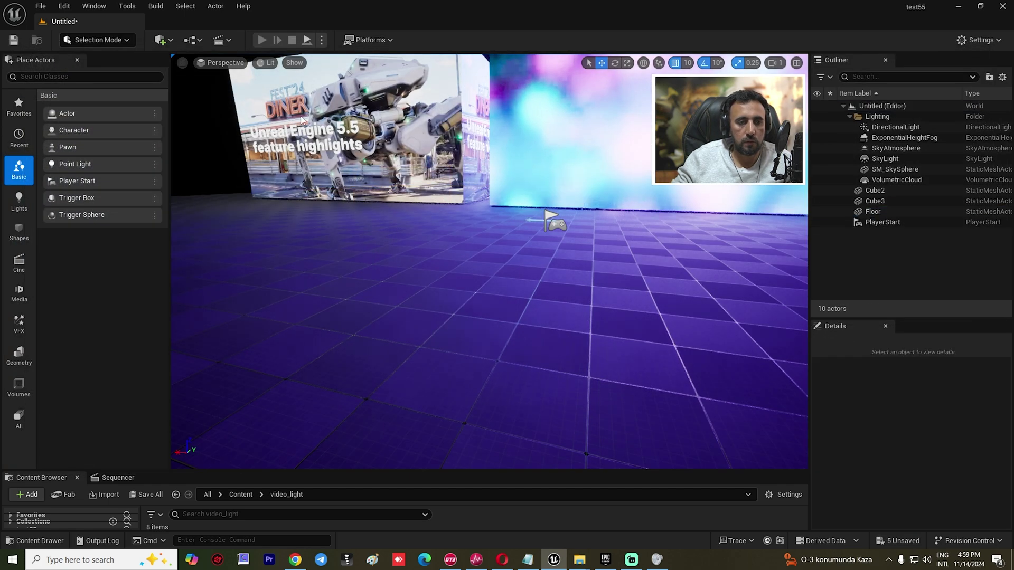
{"action": "key", "text": "s"}
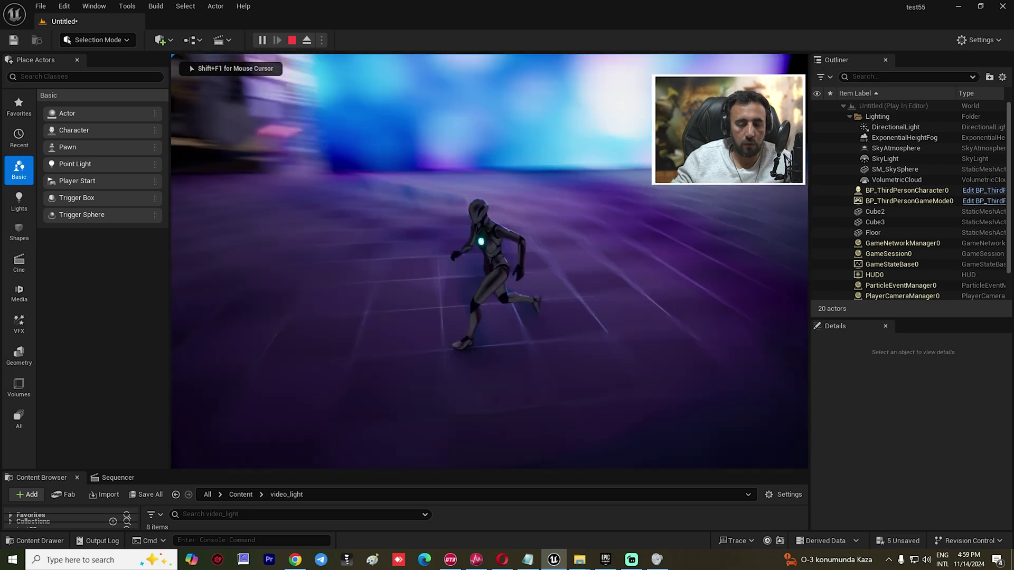
{"action": "key", "text": "w"}
{"action": "key", "text": "space"}
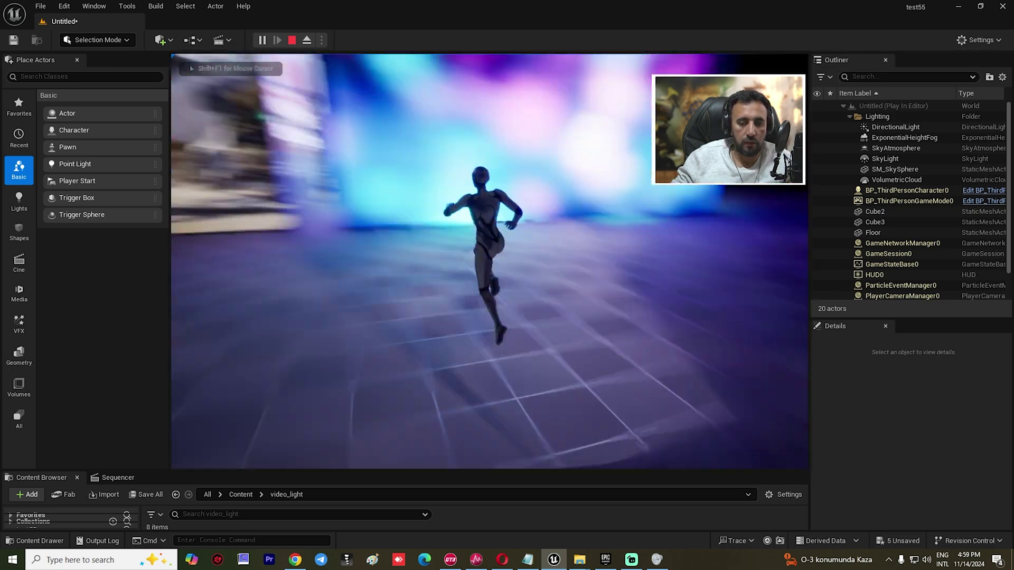
{"action": "key", "text": "s"}
{"action": "key", "text": "w"}
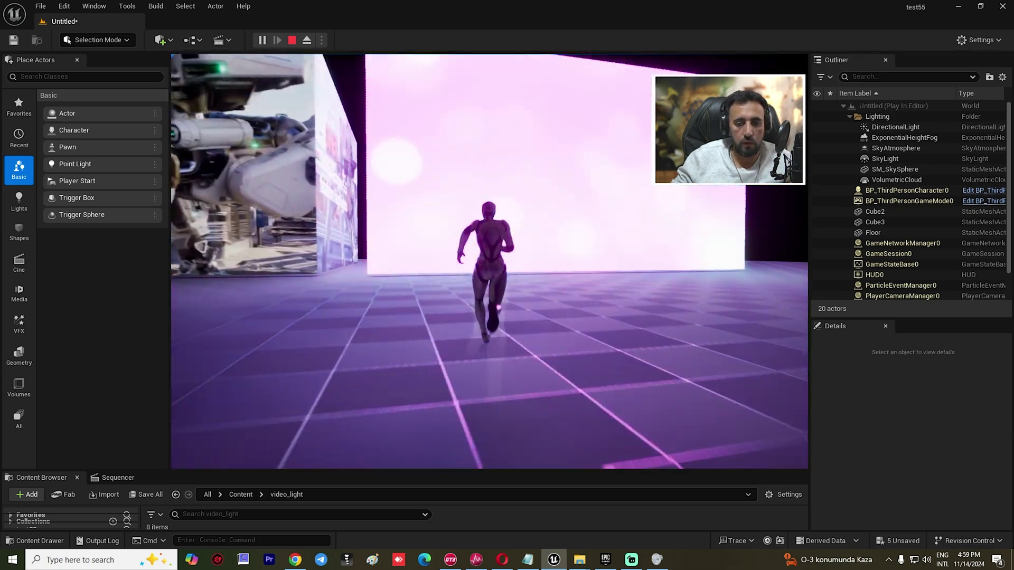
{"action": "key", "text": "s"}
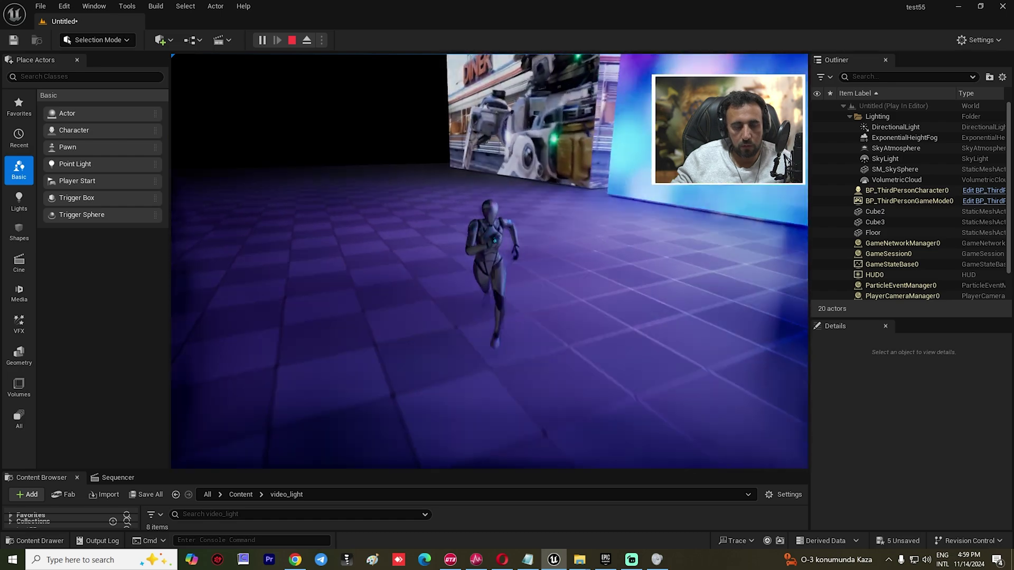
{"action": "key", "text": "w"}
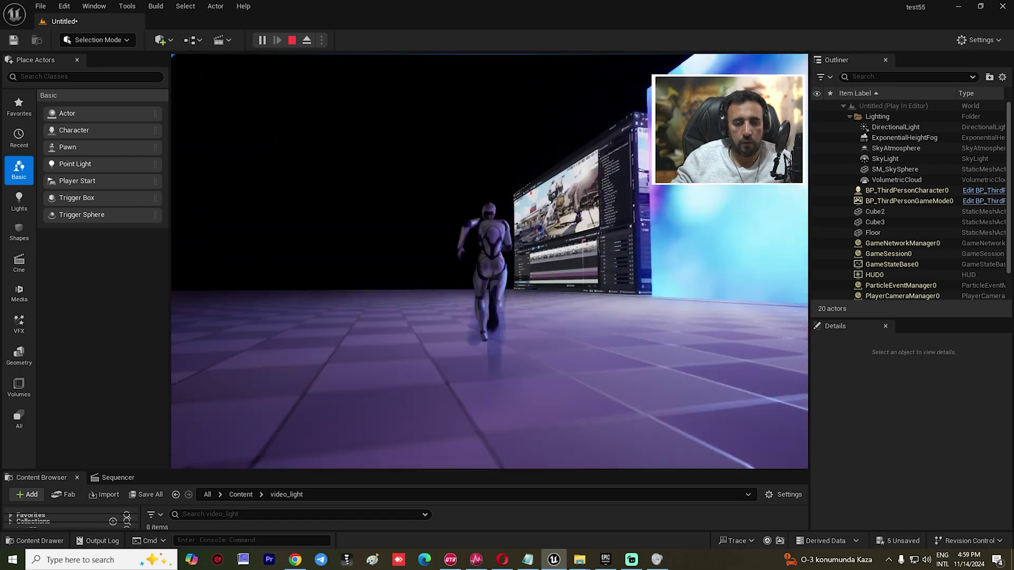
{"action": "key", "text": "s"}
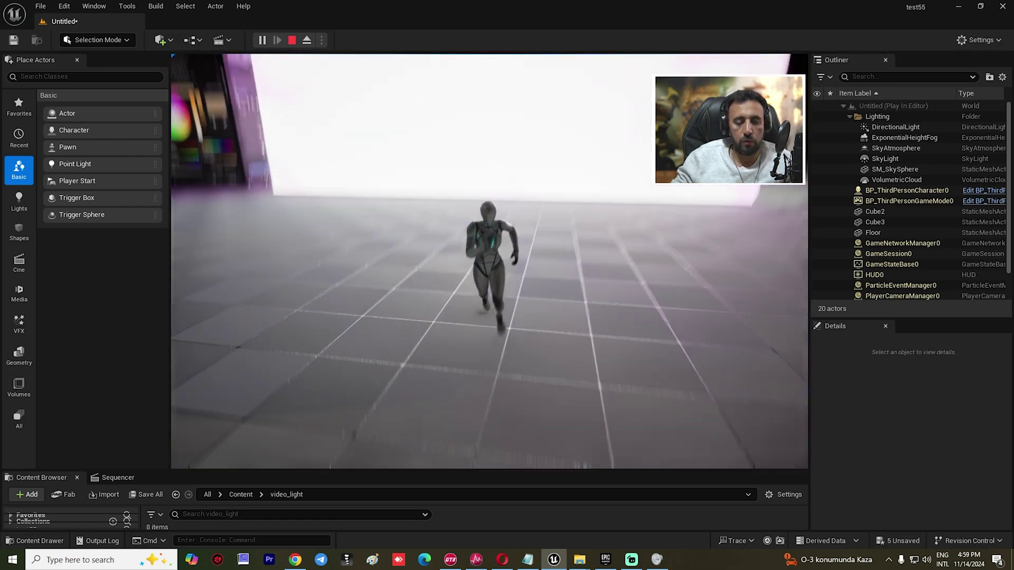
{"action": "key", "text": "w"}
{"action": "key", "text": "s"}
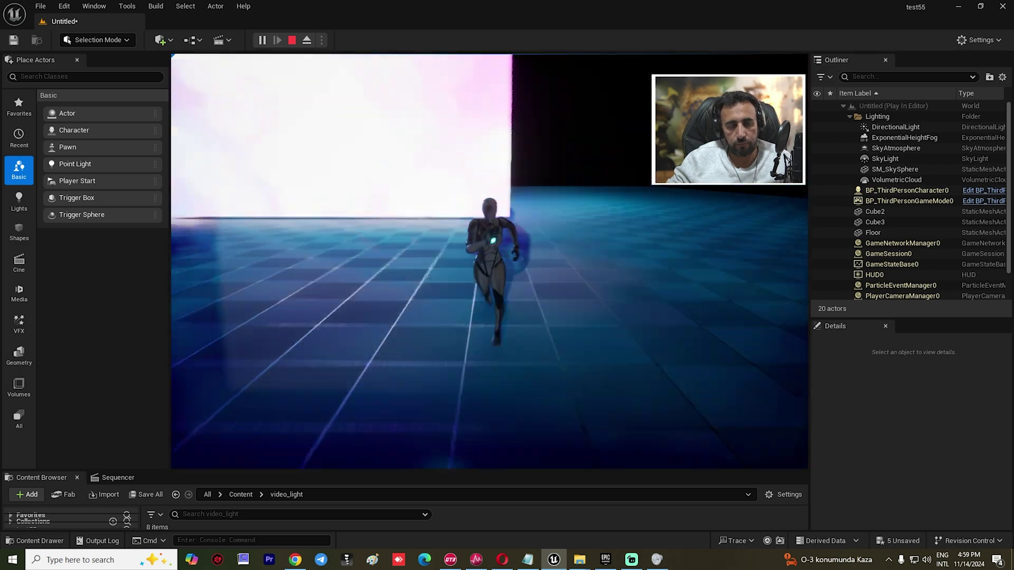
{"action": "key", "text": "w"}
{"action": "key", "text": "s"}
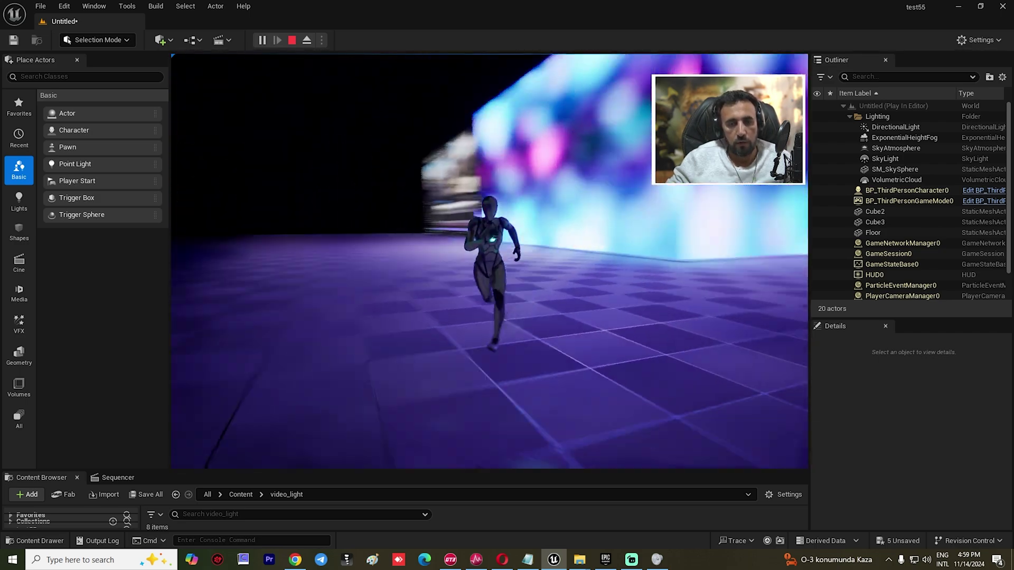
{"action": "key", "text": "w"}
{"action": "key", "text": "s"}
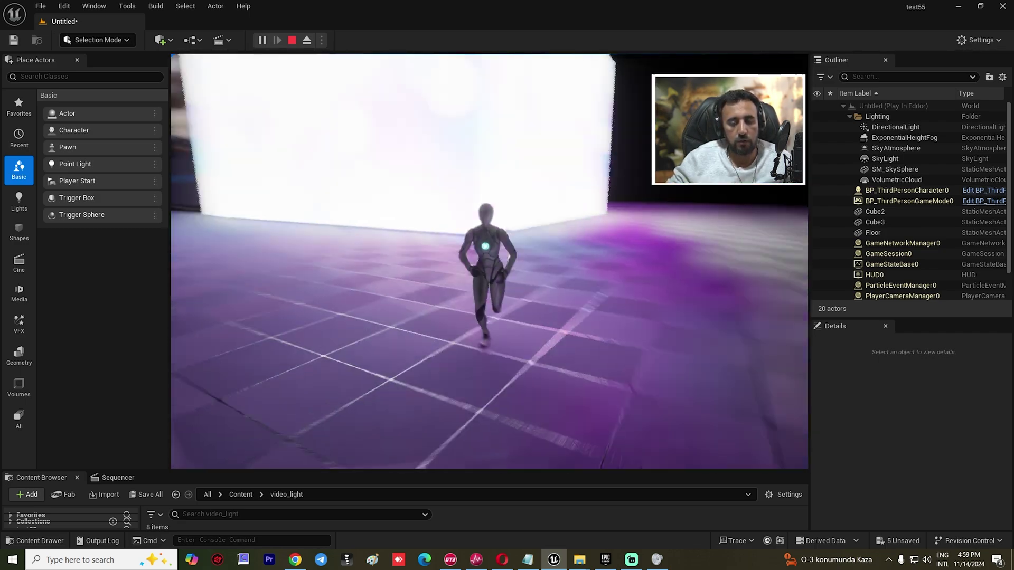
{"action": "key", "text": "w"}
{"action": "key", "text": "Escape"}
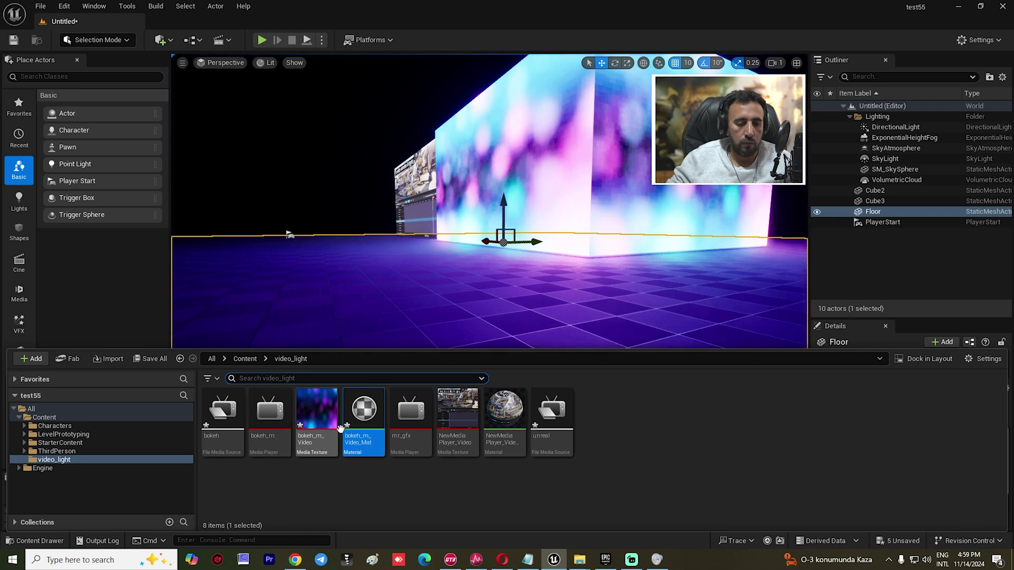
Step: In bokeh_m_Video_Mat, add a Multiply node and wire it between the Texture Sample's RGBA output and Emissive Color
{"action": "double_click", "coordinate": [368, 411]}
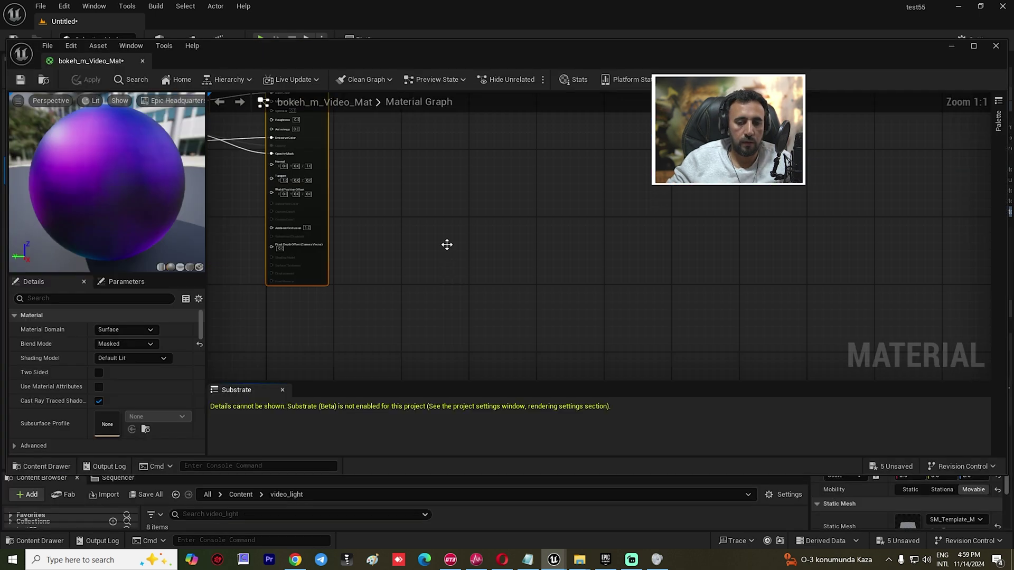
{"action": "left_click", "coordinate": [492, 272]}
{"action": "scroll", "coordinate": [486, 270], "scroll_direction": "up", "scroll_amount": 5}
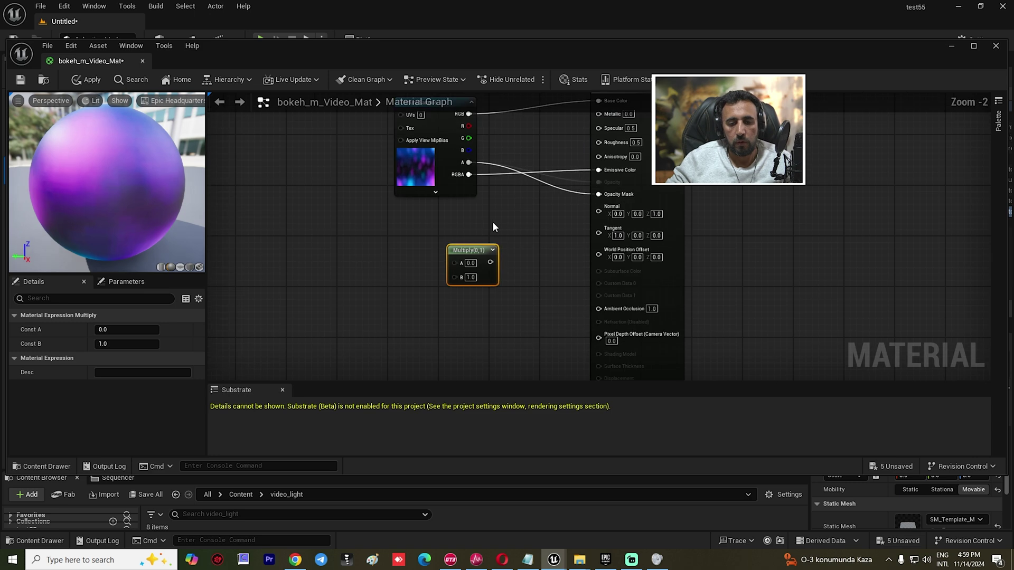
{"action": "left_click_drag", "start_coordinate": [465, 260], "coordinate": [537, 248]}
{"action": "left_click_drag", "start_coordinate": [462, 156], "coordinate": [626, 158]}
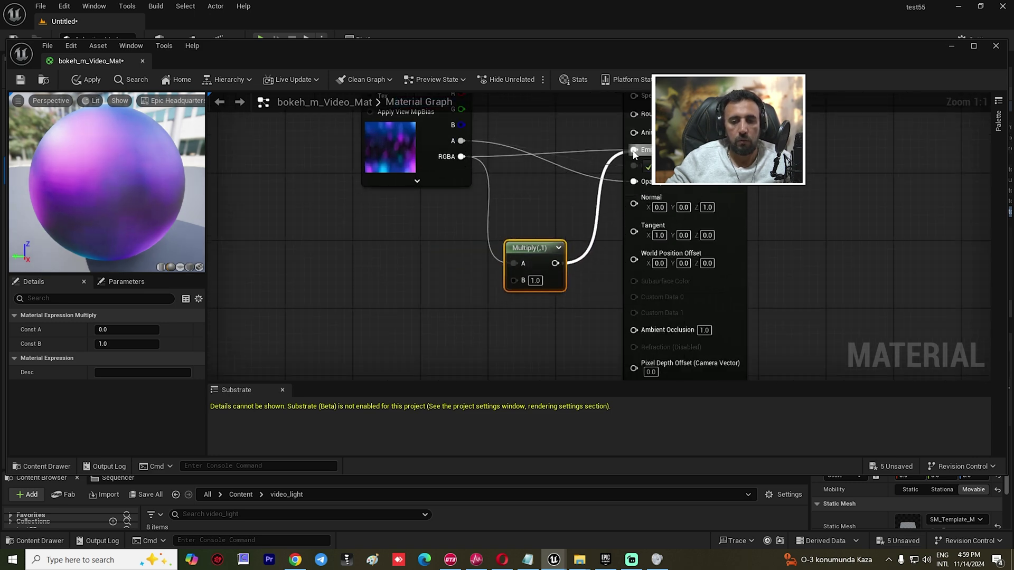
Step: Add a Constant node and connect it to the Multiply node's B input
{"action": "left_click", "coordinate": [324, 274]}
{"action": "left_click", "coordinate": [341, 265]}
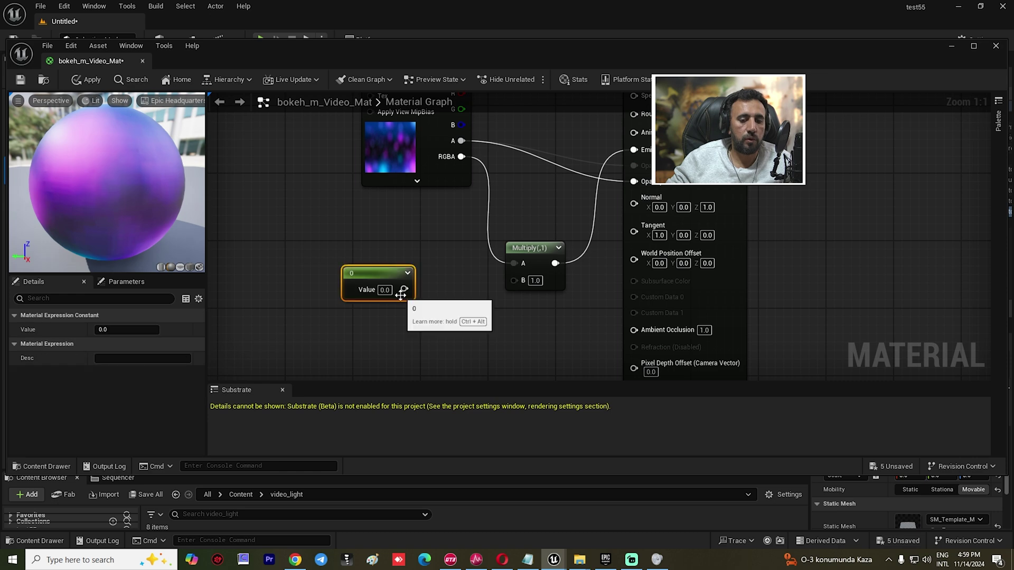
{"action": "left_click_drag", "start_coordinate": [404, 289], "coordinate": [516, 281]}
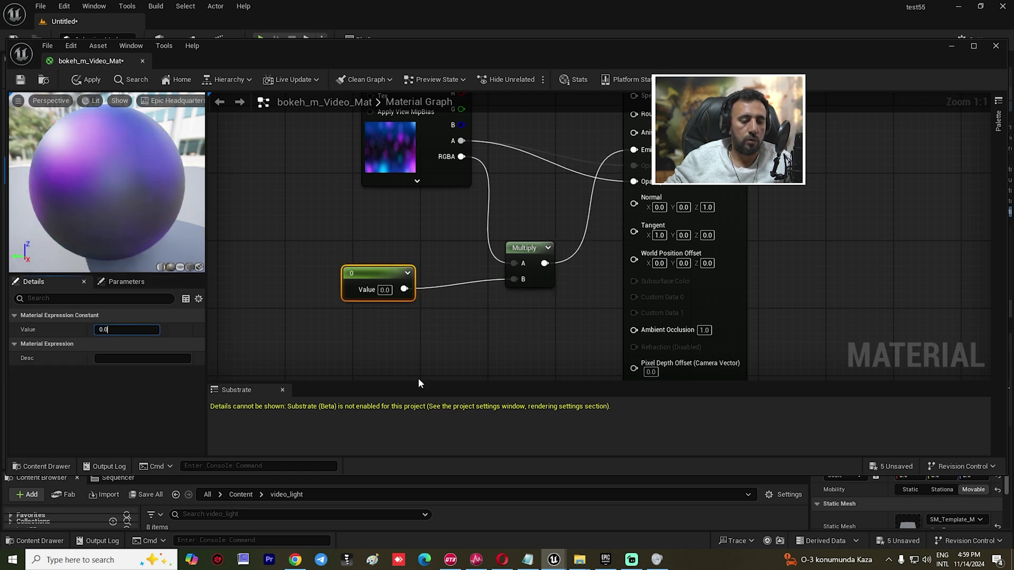
Step: Set the Constant node's value to 0.1 and apply the change to the bokeh material
{"action": "type", "text": "1"}
{"action": "key", "text": "Return"}
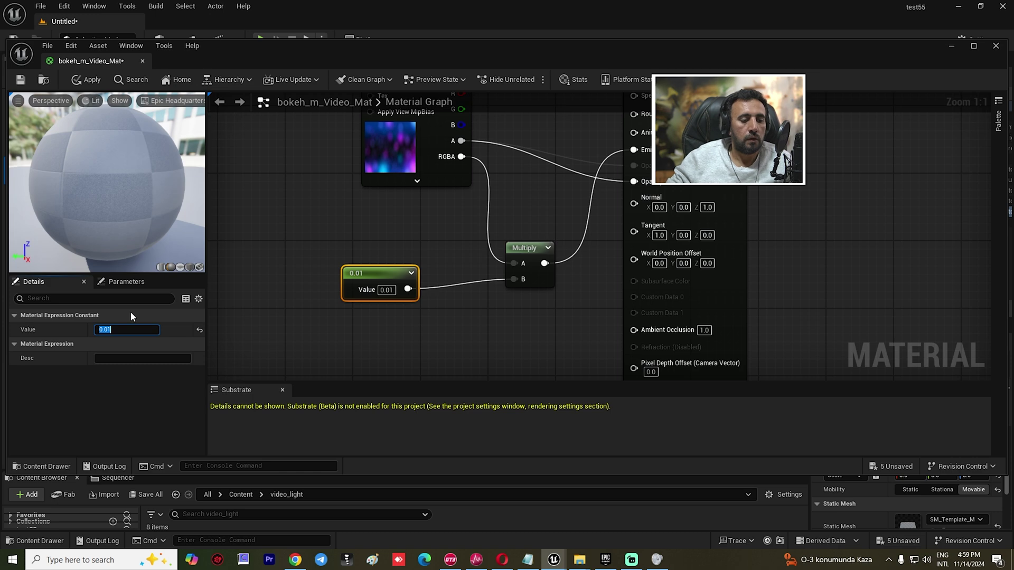
{"action": "type", "text": "0.1"}
{"action": "key", "text": "Return"}
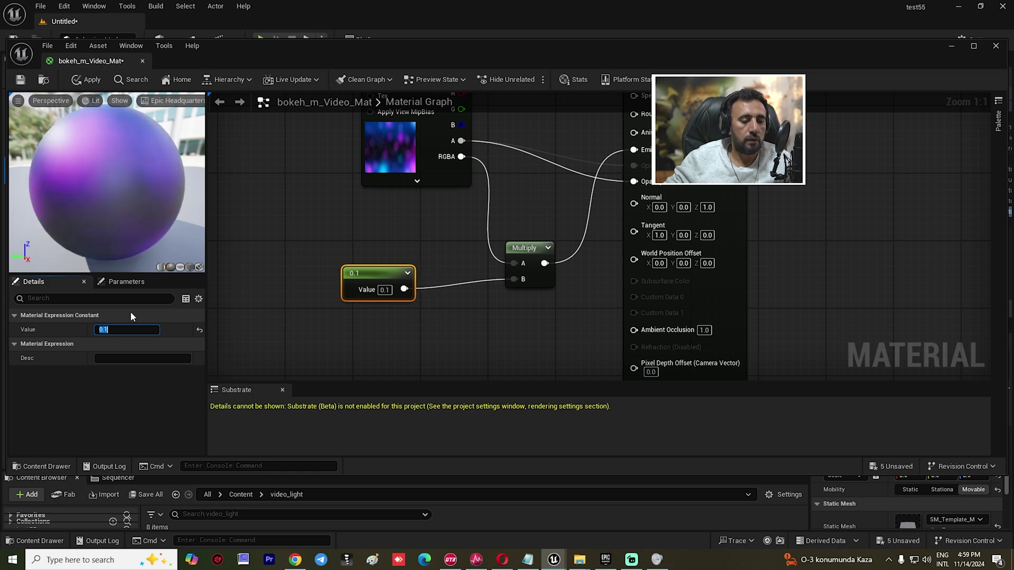
{"action": "left_click", "coordinate": [91, 80]}
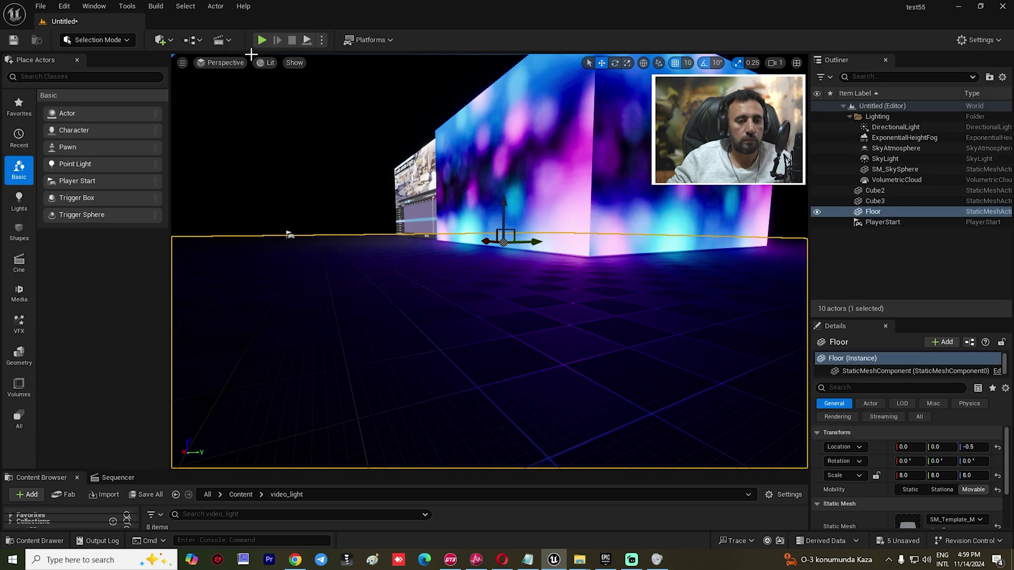
Step: Play-test the level again, running and jumping the character around both screens to judge the bokeh material's adjusted emissive lighting
{"action": "left_click", "coordinate": [261, 42]}
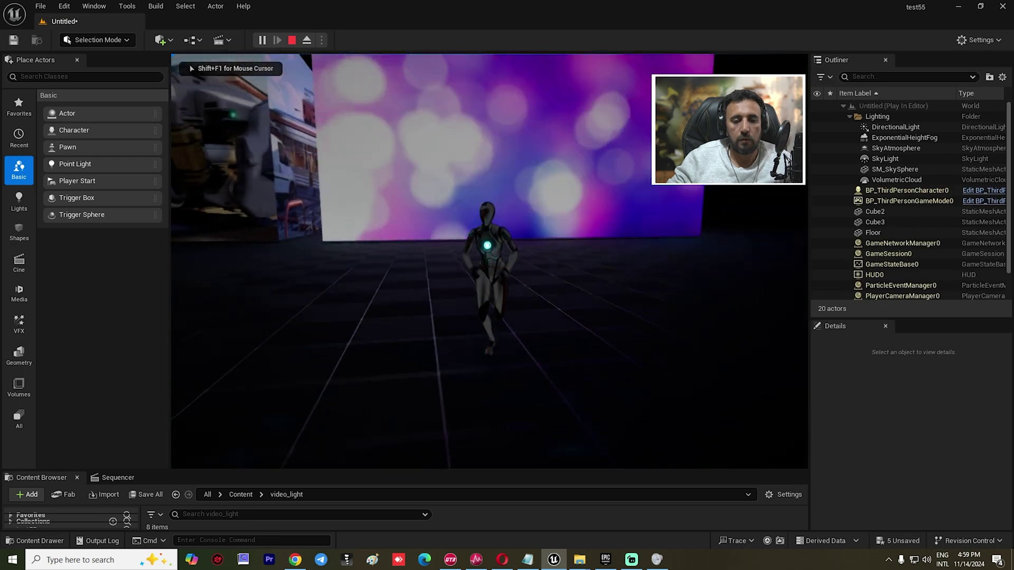
{"action": "key", "text": "w"}
{"action": "key", "text": "s"}
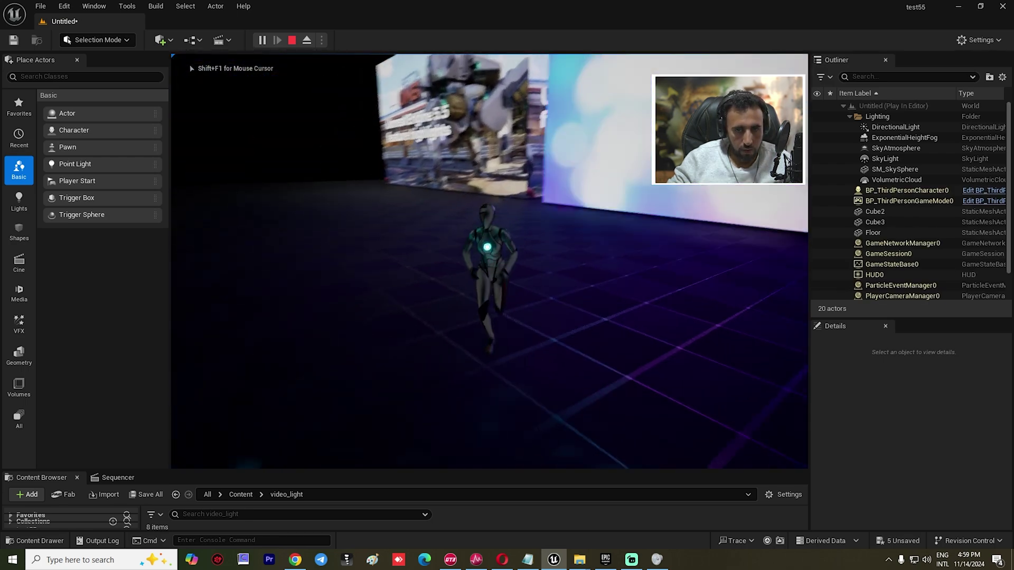
{"action": "key", "text": "s"}
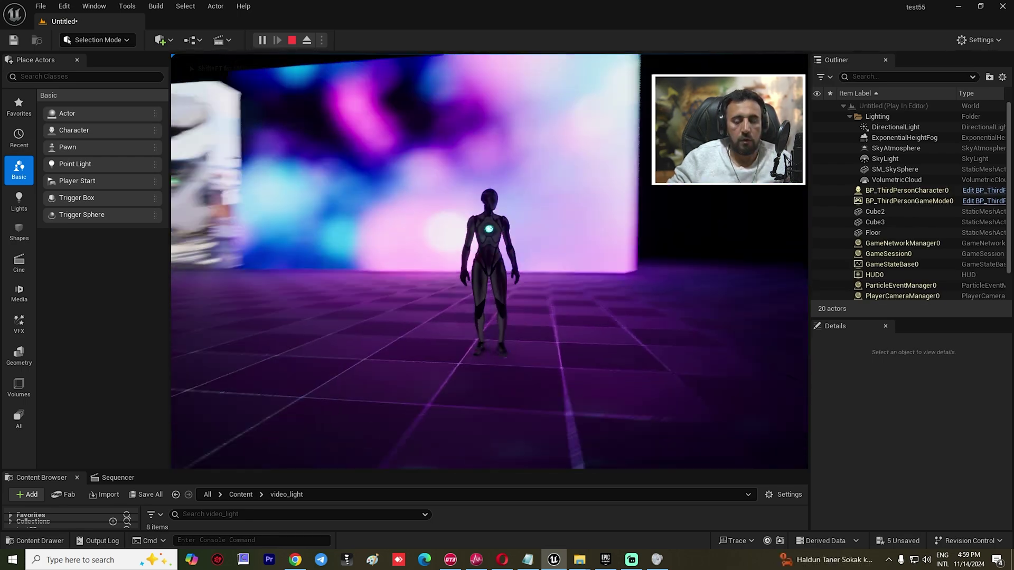
{"action": "key", "text": "w"}
{"action": "key", "text": "s"}
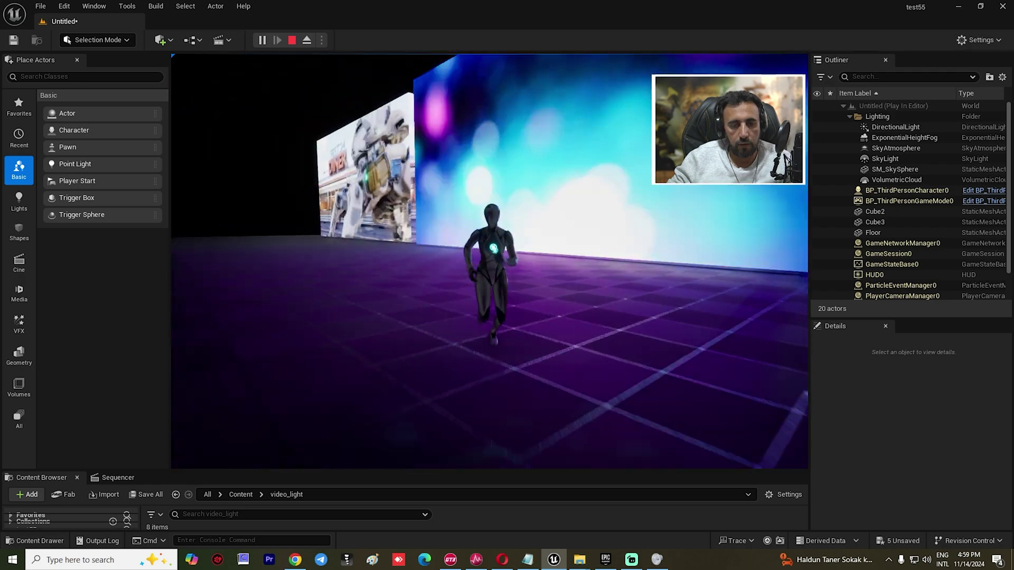
{"action": "key", "text": "d"}
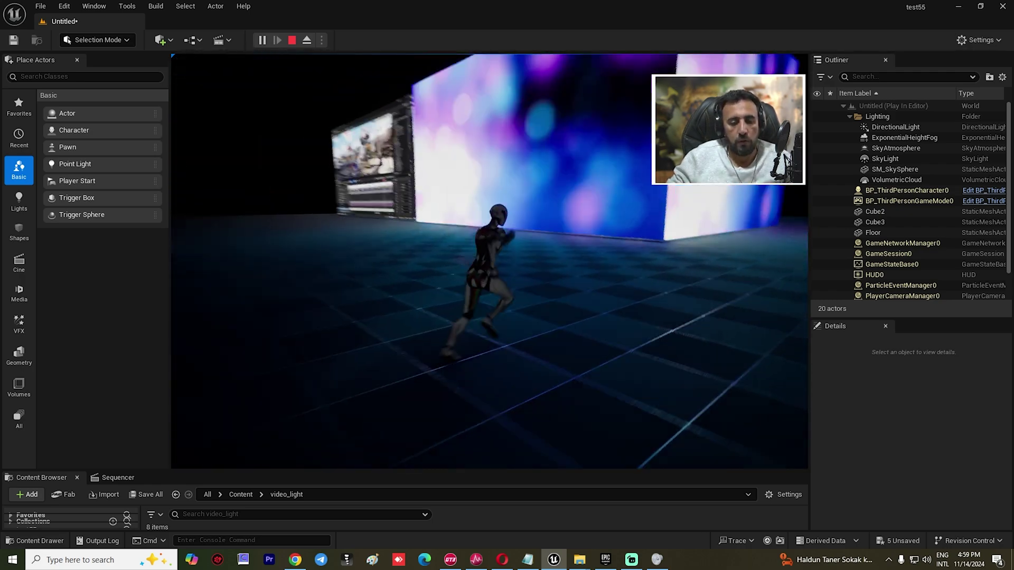
{"action": "key", "text": "w"}
{"action": "key", "text": "space"}
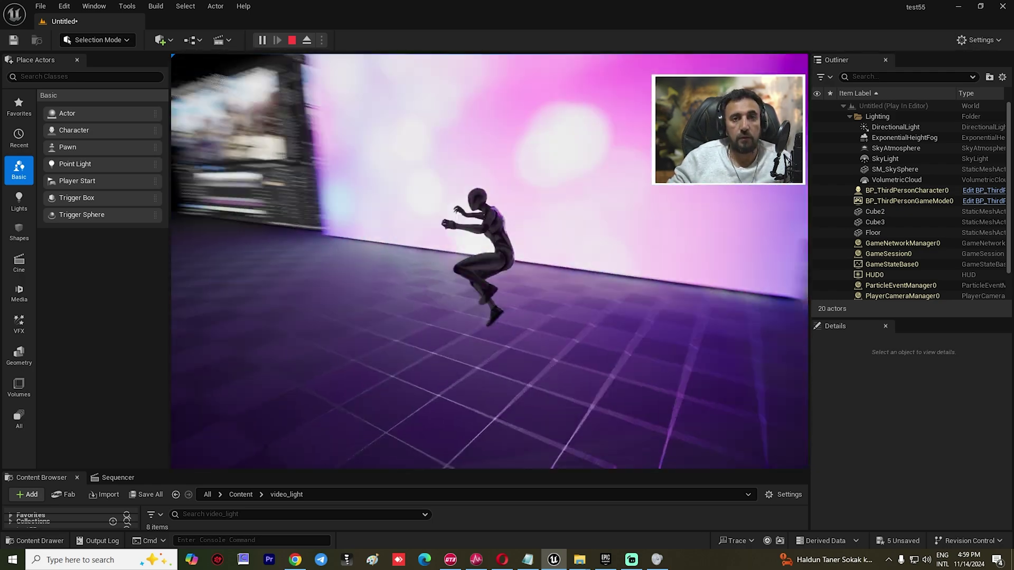
{"action": "key", "text": "space"}
{"action": "key", "text": "d"}
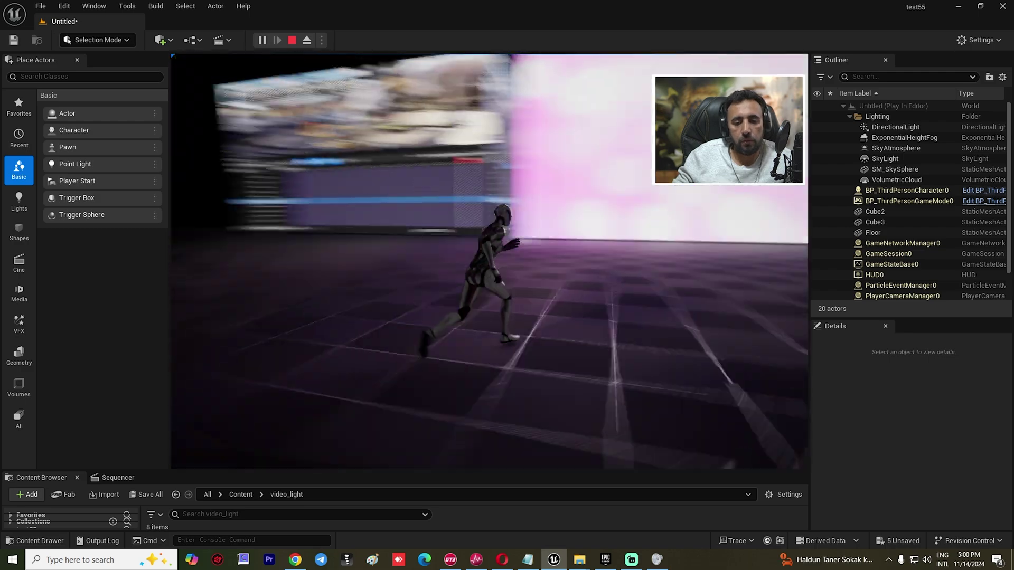
{"action": "key", "text": "s"}
{"action": "key", "text": "w"}
{"action": "key", "text": "space"}
{"action": "key", "text": "a"}
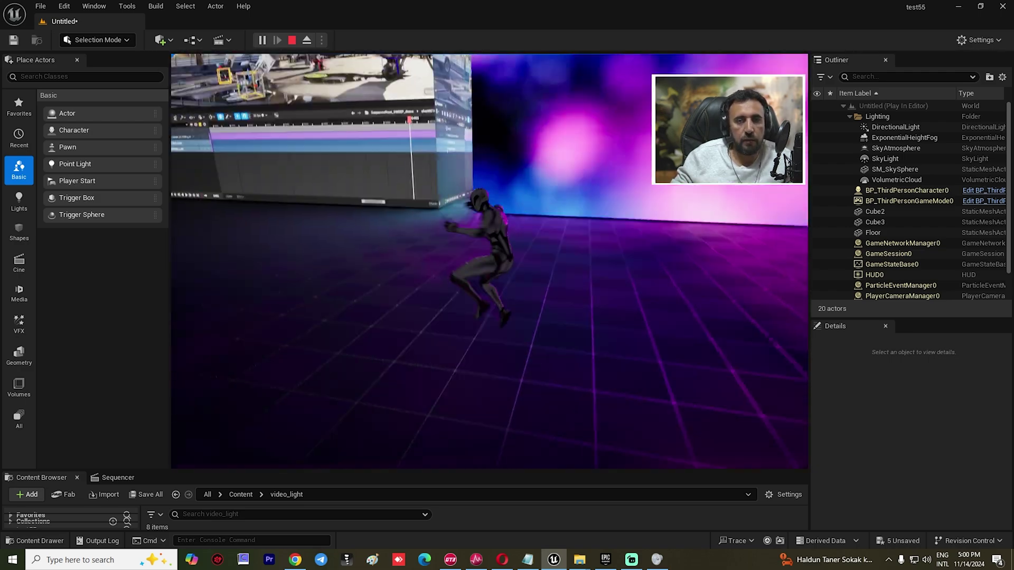
{"action": "key", "text": "d"}
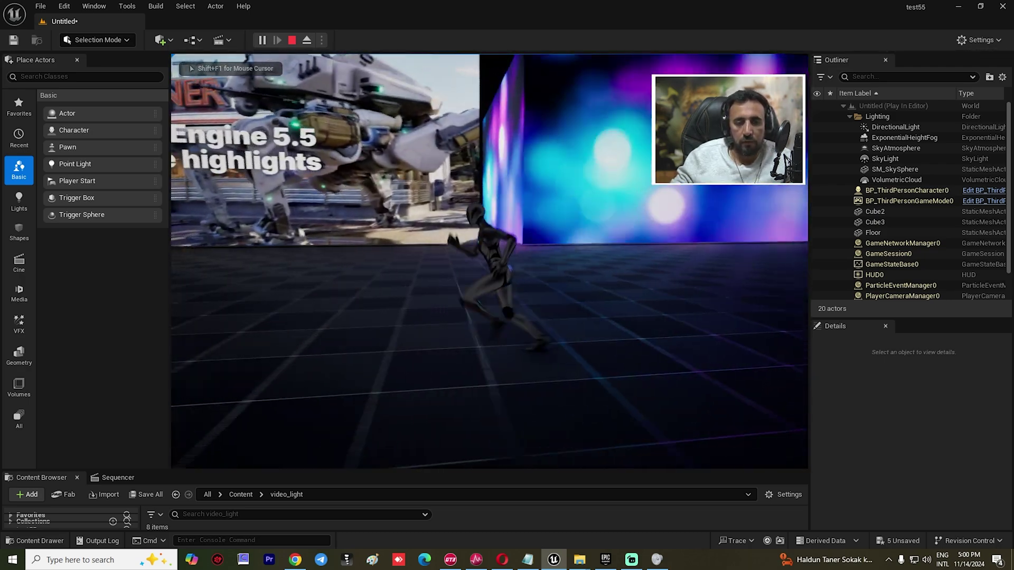
{"action": "key", "text": "d"}
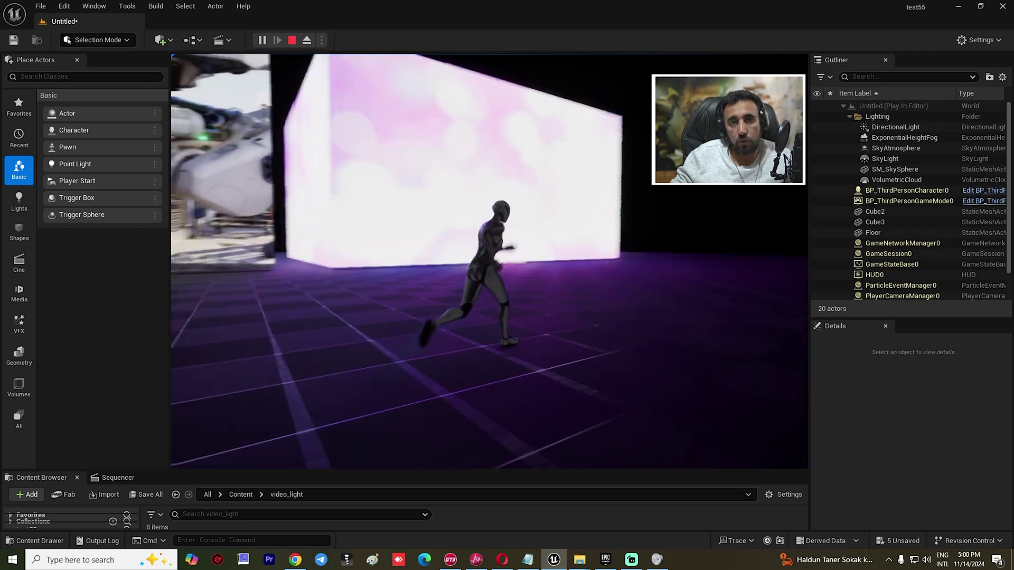
{"action": "key", "text": "a"}
{"action": "key", "text": "w"}
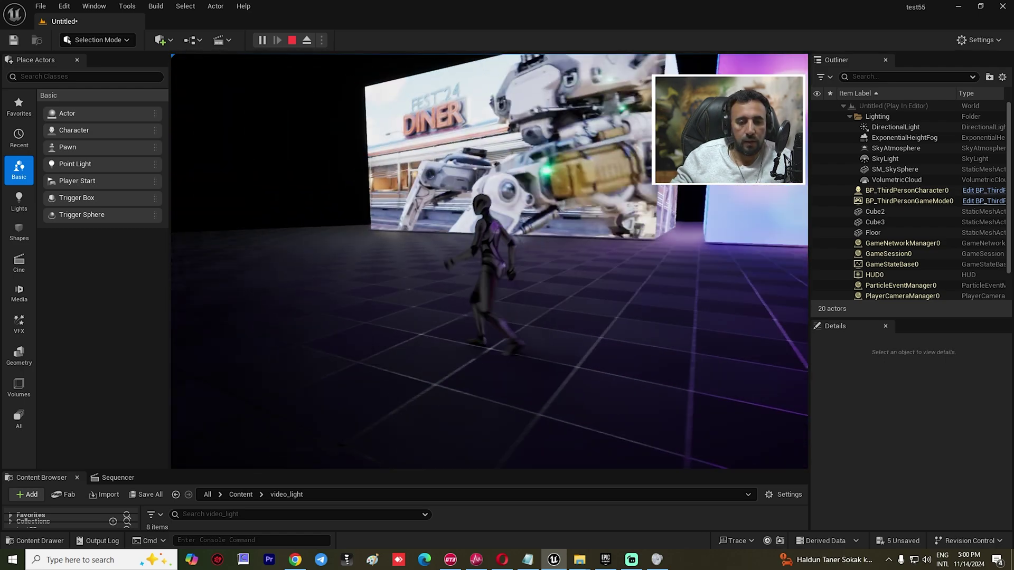
{"action": "key", "text": "space"}
{"action": "key", "text": "a"}
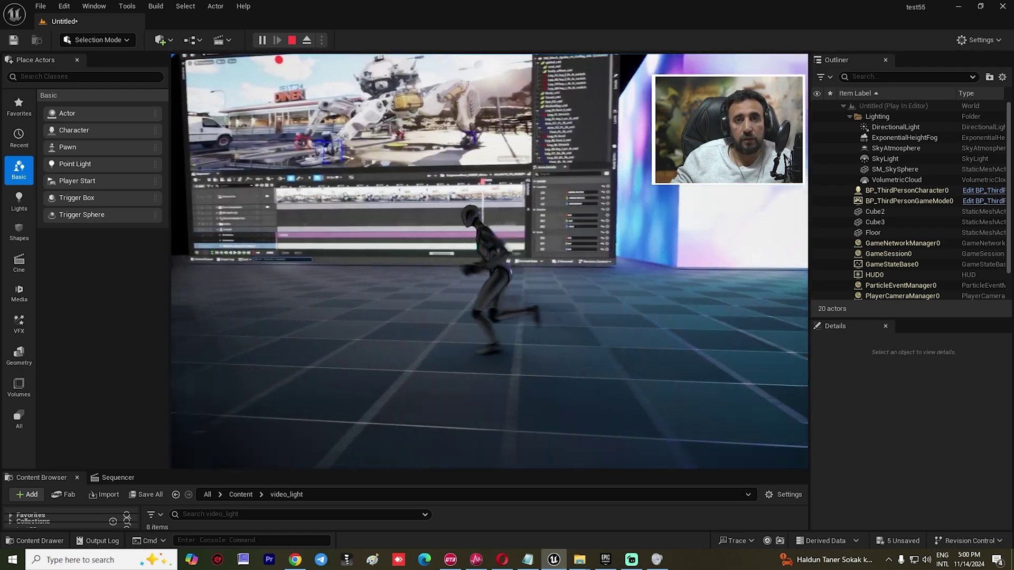